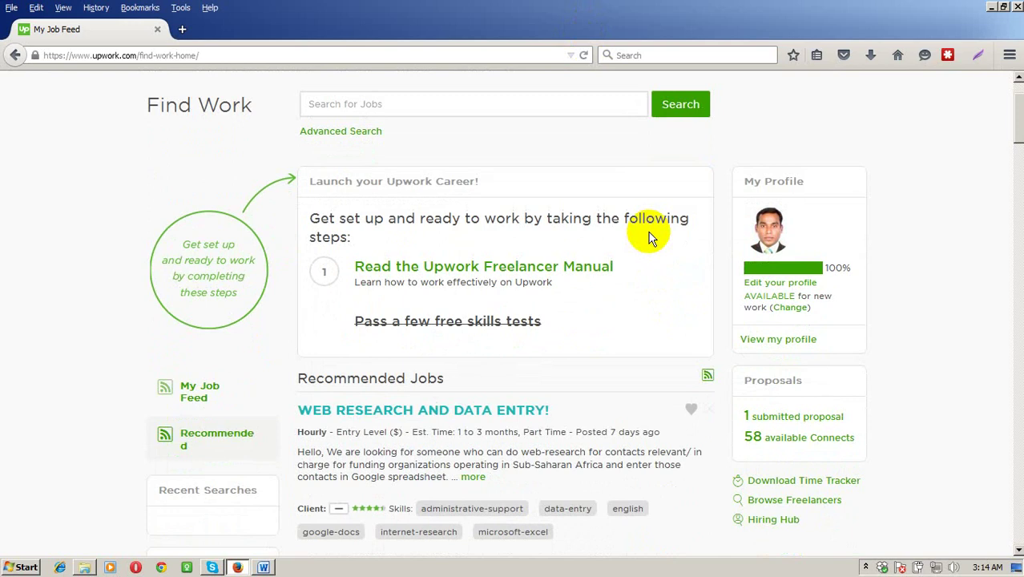
Step: Open the Data Entry job listings from My Categories
scroll(649, 238, down, 2)
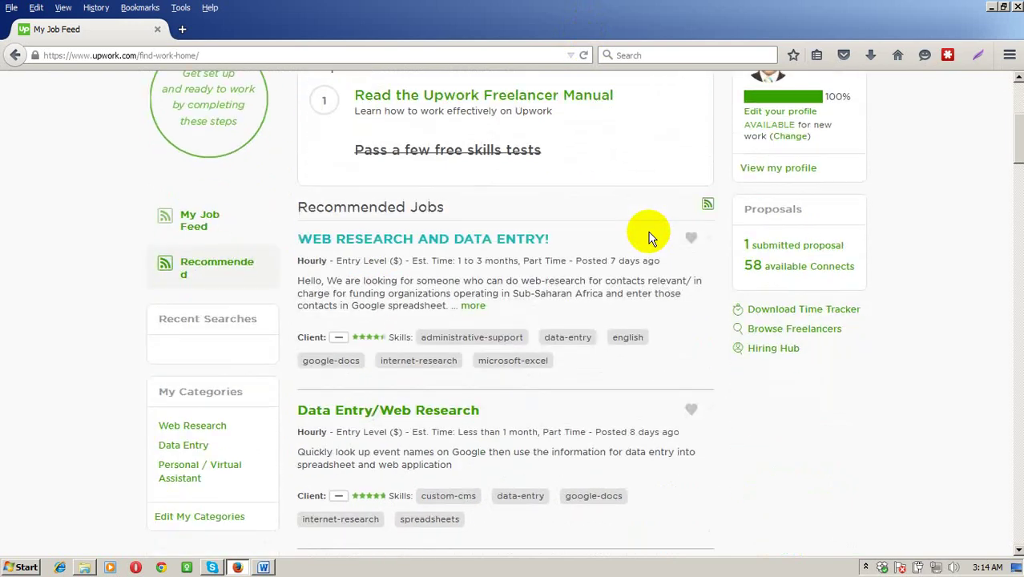
scroll(649, 238, down, 2)
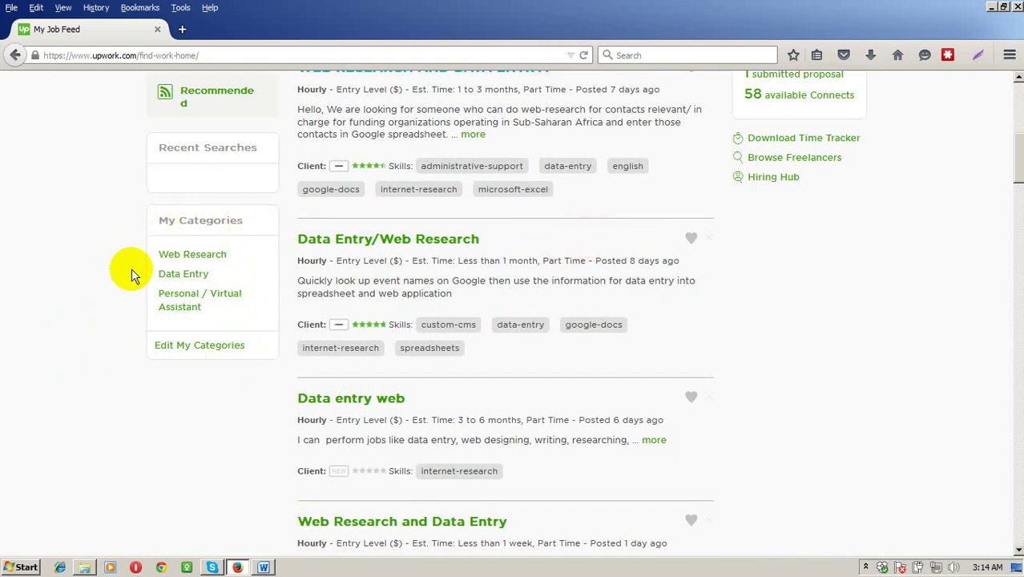
click(179, 275)
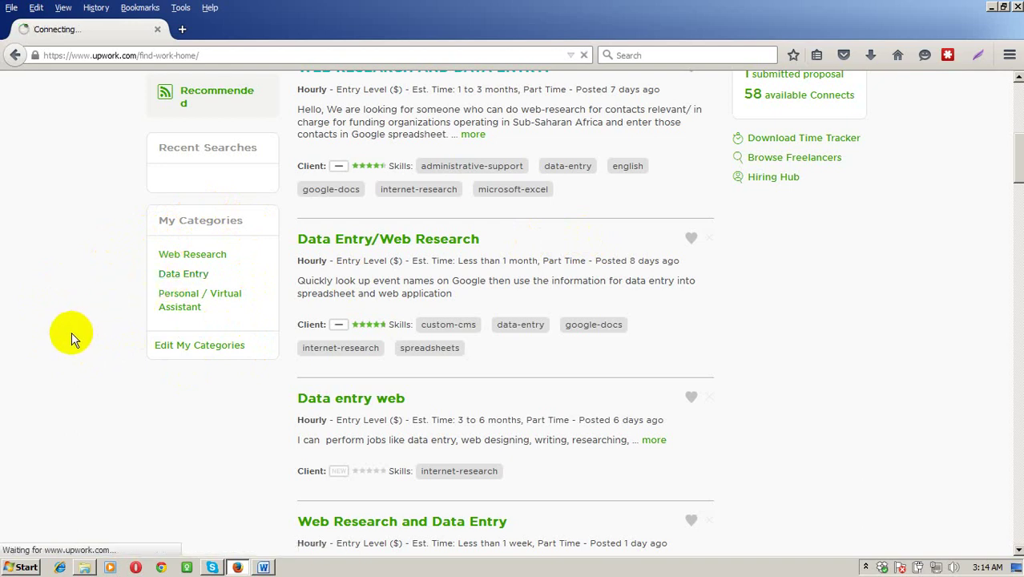
Step: Exclude hourly jobs from the Data Entry search results so only the Fixed Price job type remains selected
scroll(70, 332, down, 3)
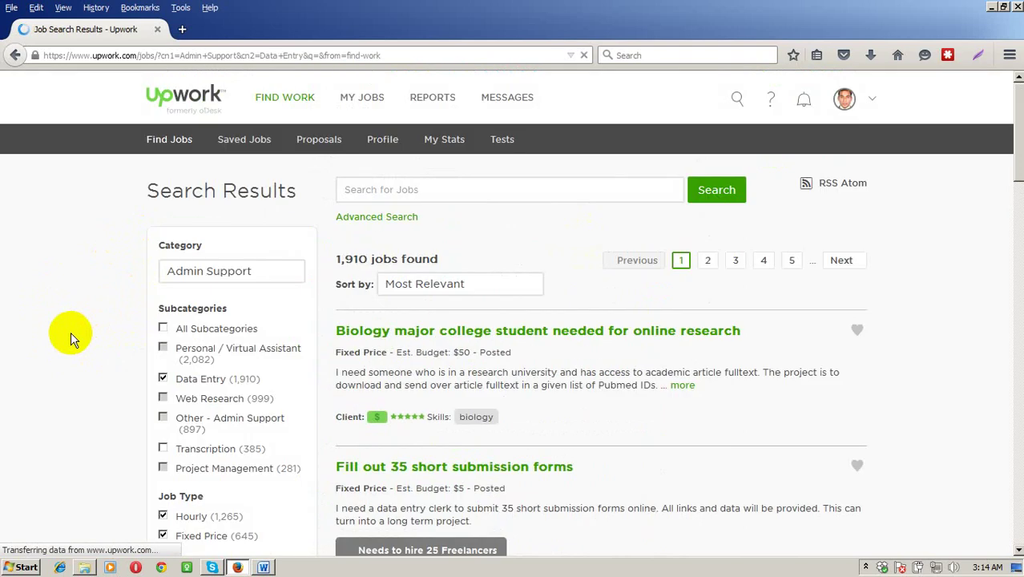
scroll(71, 332, down, 2)
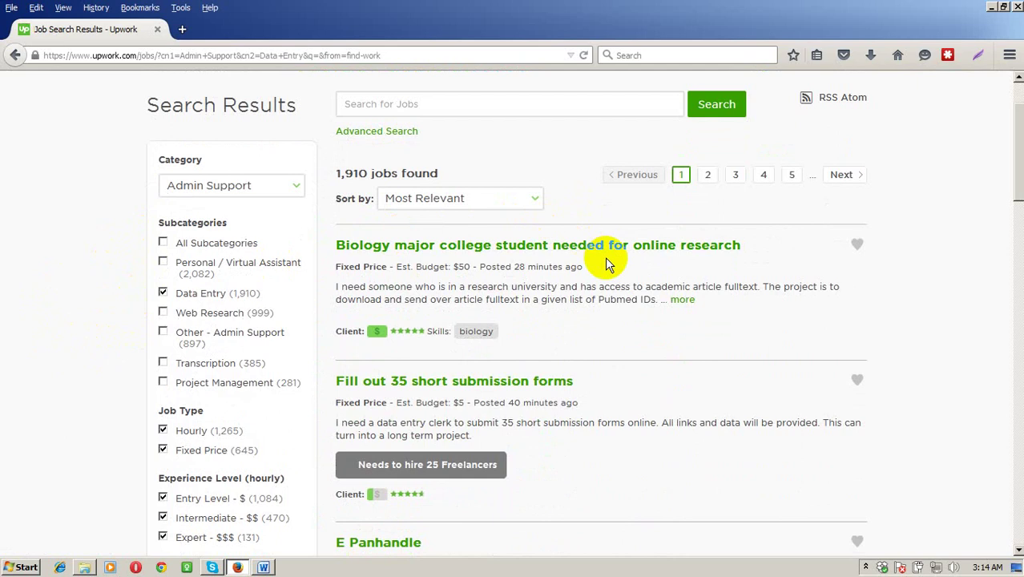
scroll(570, 280, down, 2)
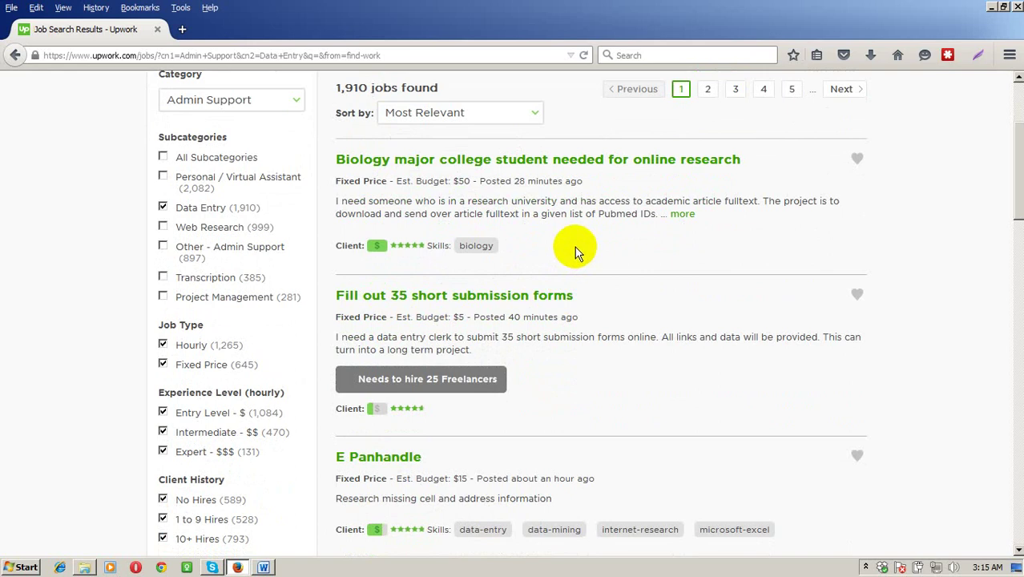
click(163, 345)
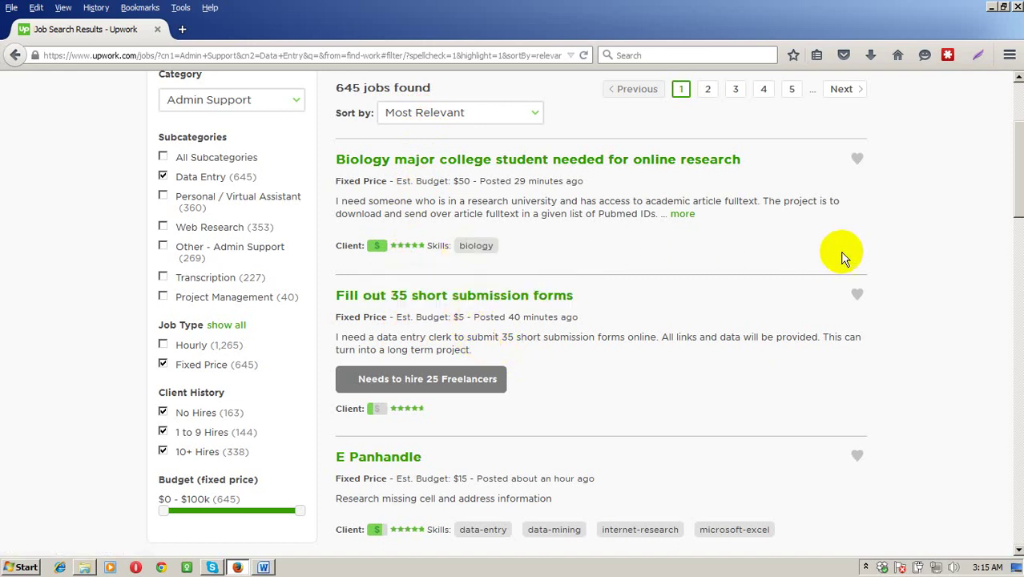
Step: Open the job "Enter Business Names and Phone Numbers from Online Database" in a new tab
scroll(838, 252, down, 2)
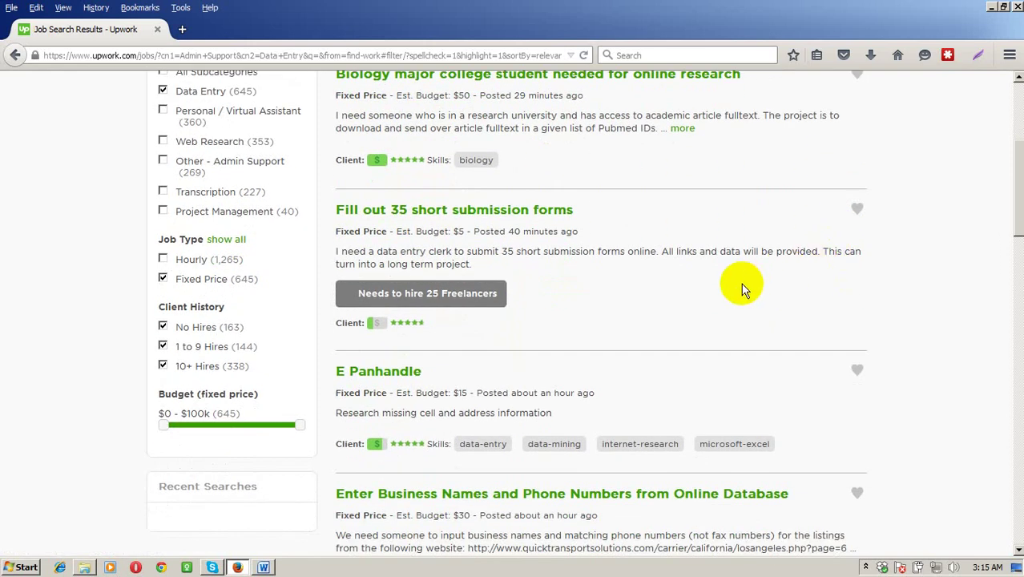
scroll(737, 282, down, 4)
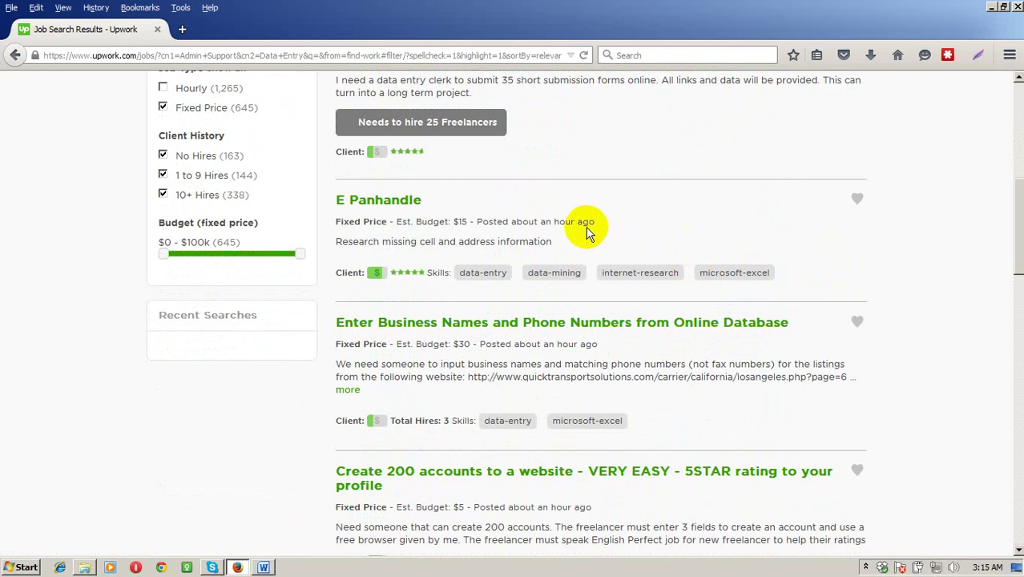
scroll(587, 233, down, 2)
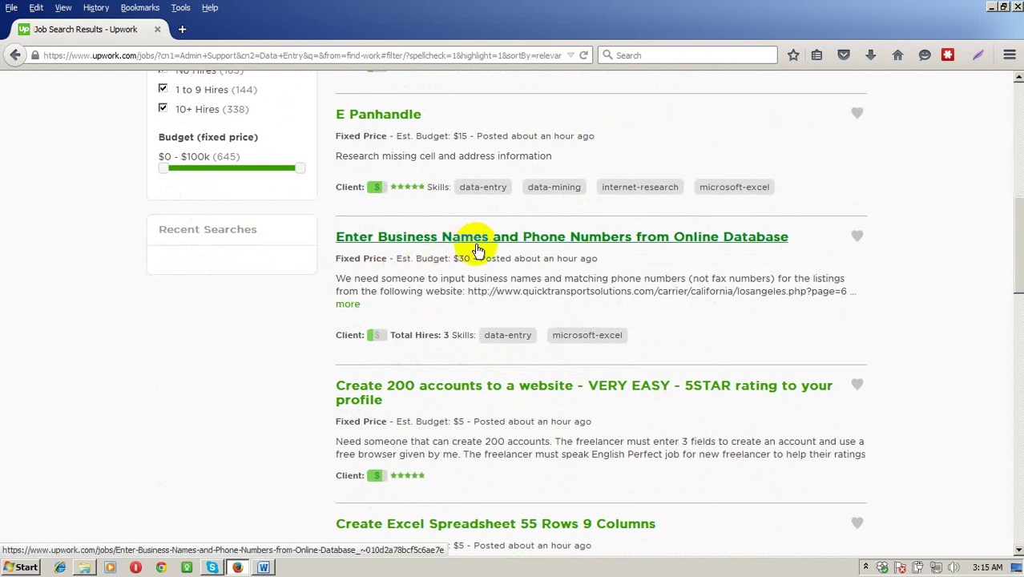
right_click(356, 240)
click(367, 244)
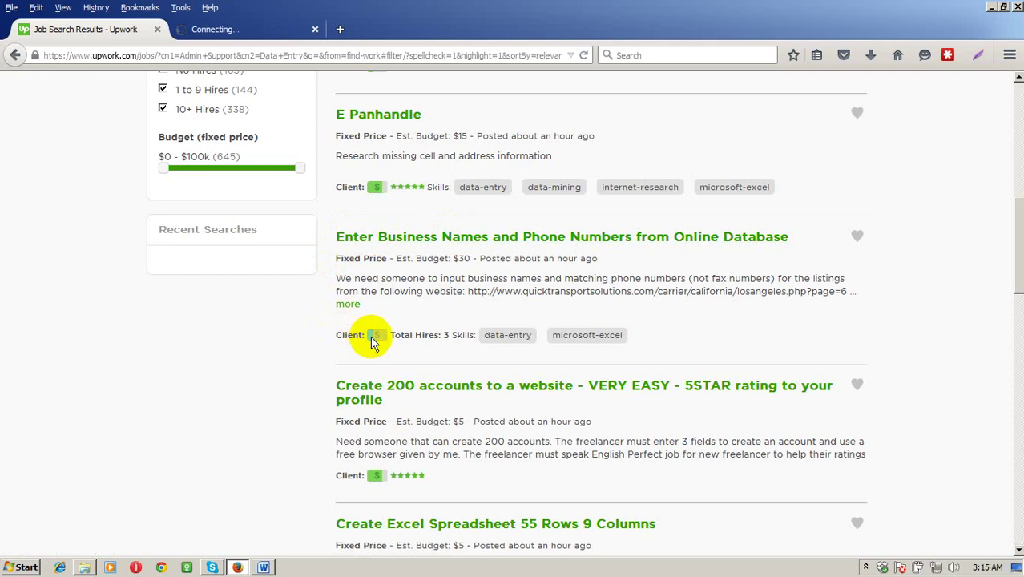
Step: Review the client and skills information in the business names job listing and highlight its posting time
mouse_move(380, 341)
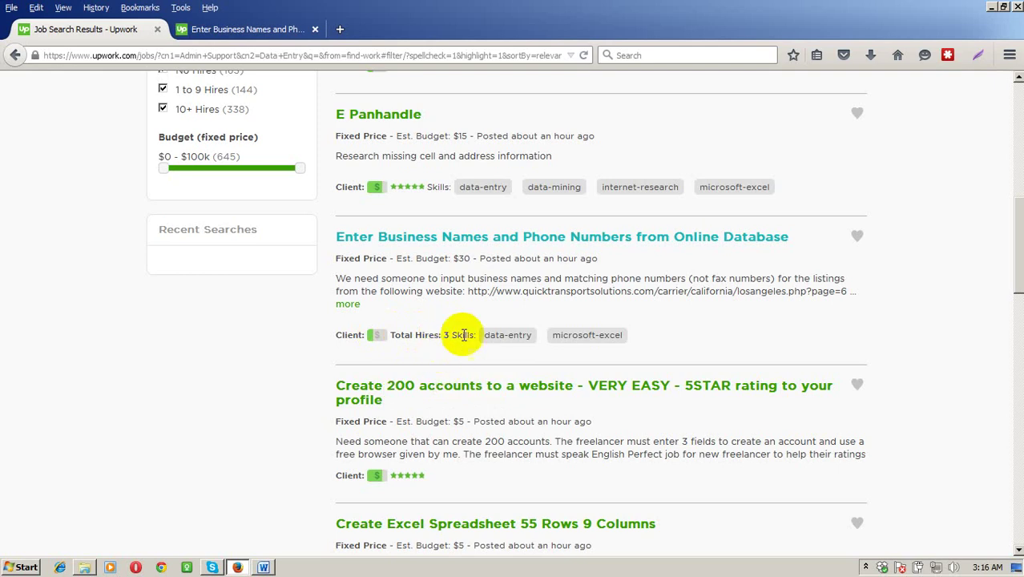
double_click(625, 340)
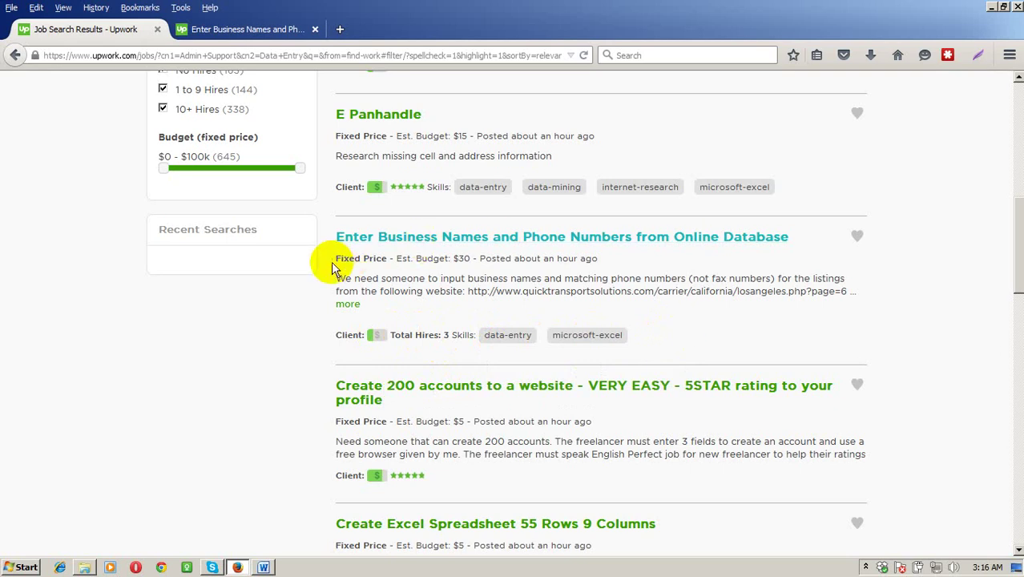
drag(334, 258, 602, 260)
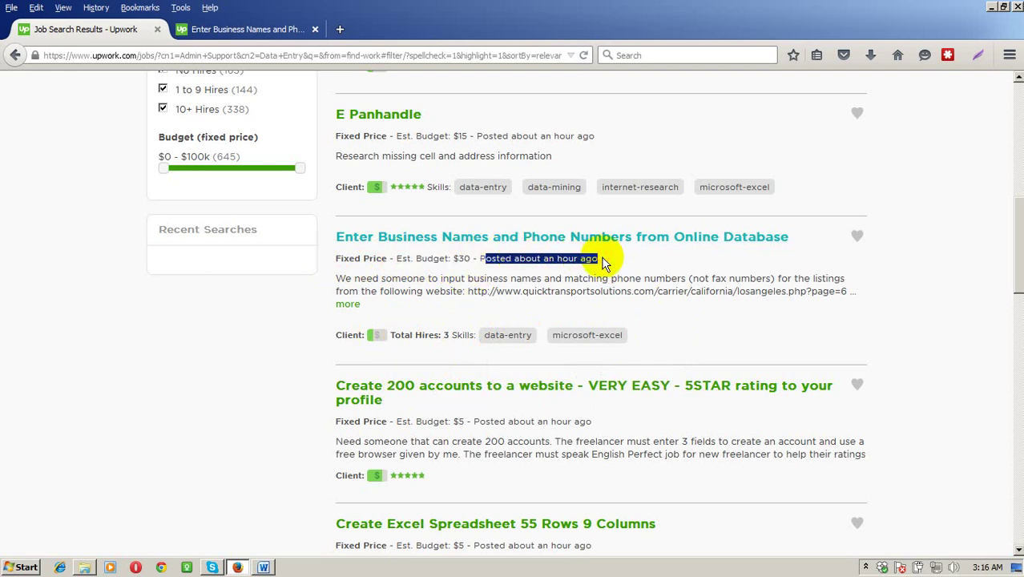
drag(481, 258, 599, 263)
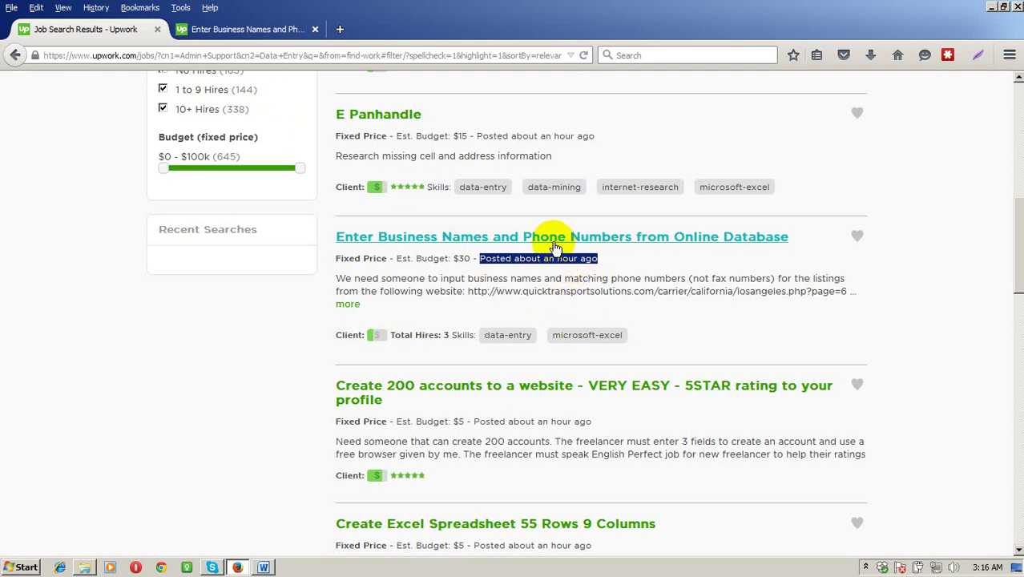
Step: Switch to the opened job page and read its details, required skills and client activity
click(243, 30)
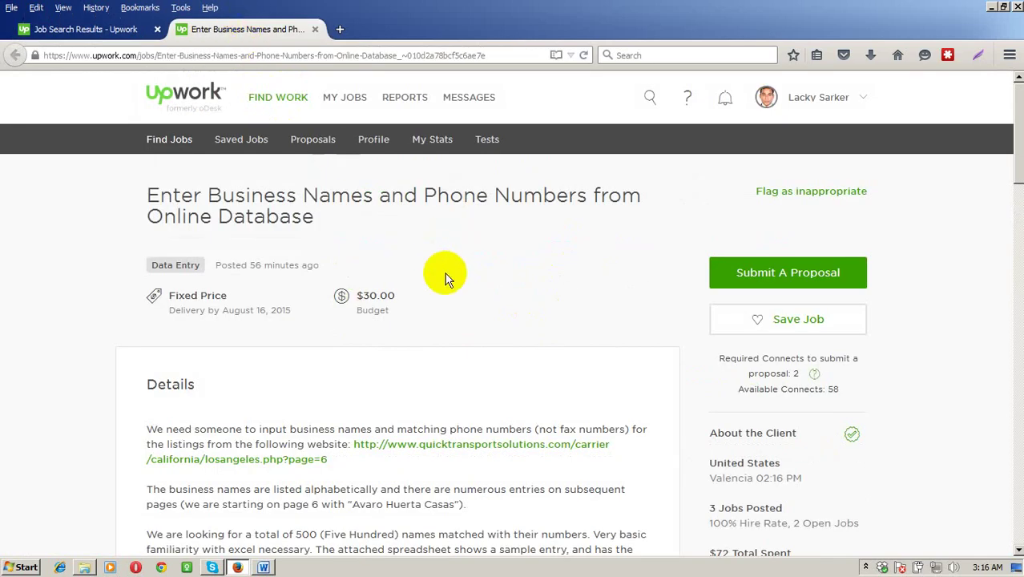
scroll(407, 250, down, 2)
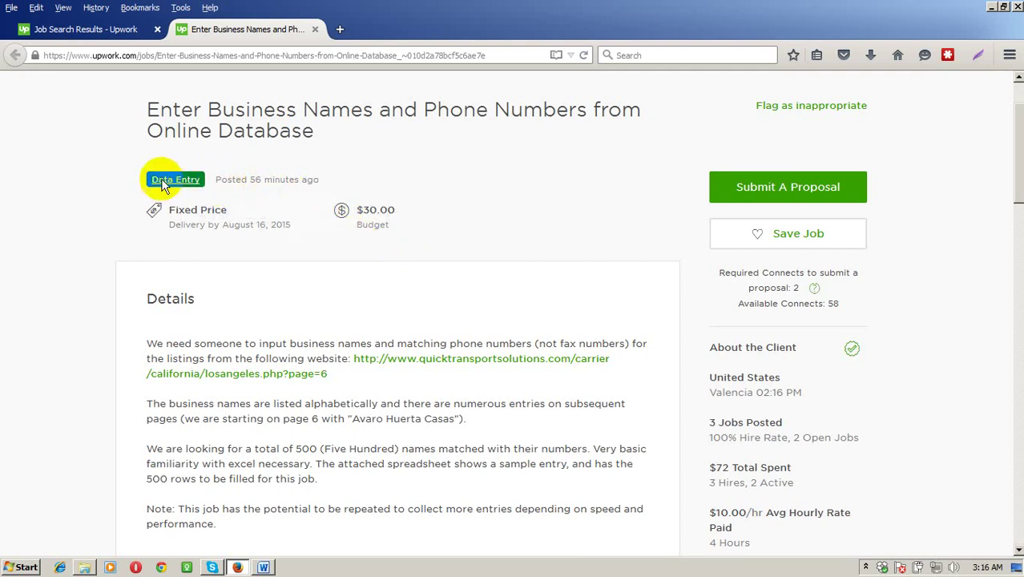
scroll(154, 186, down, 2)
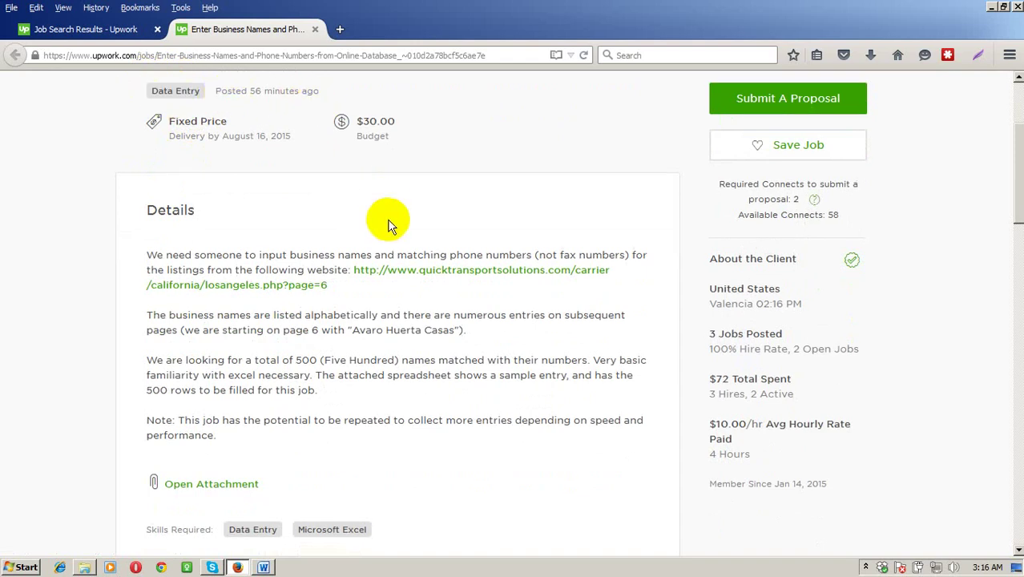
scroll(388, 221, down, 4)
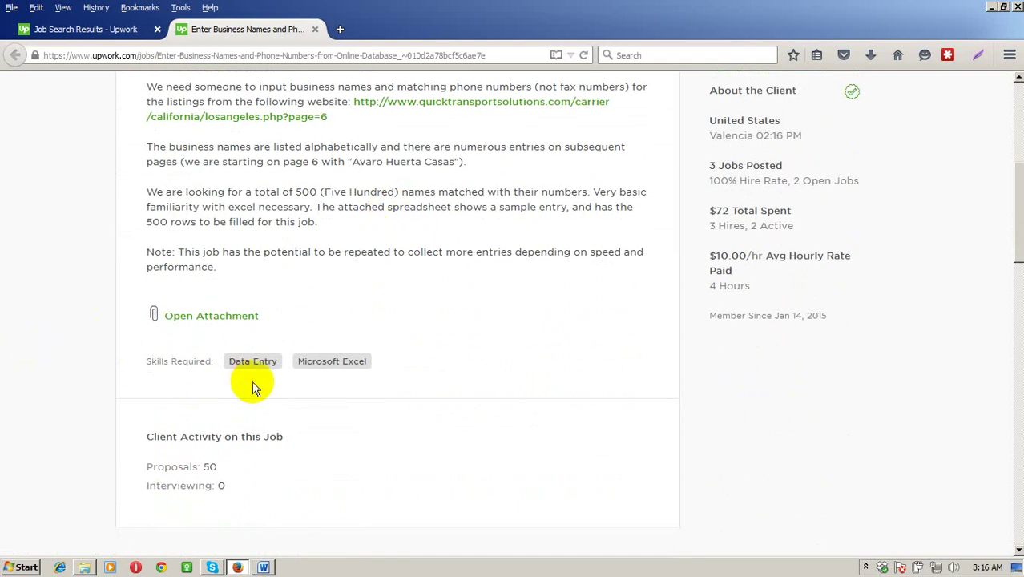
scroll(264, 404, down, 4)
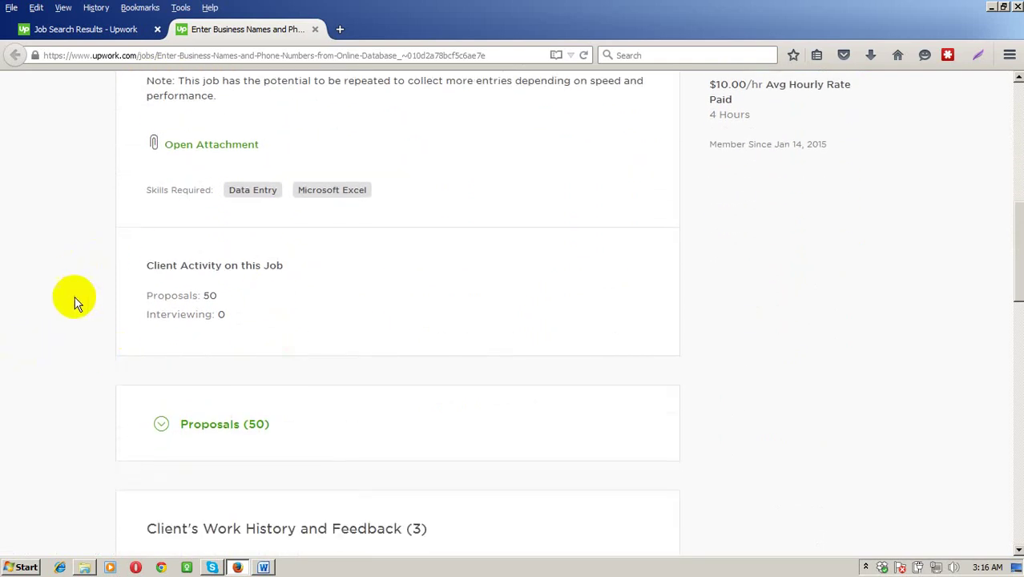
Step: Review the client summary and highlight the required Connects and the number of available Connects
scroll(691, 315, up, 4)
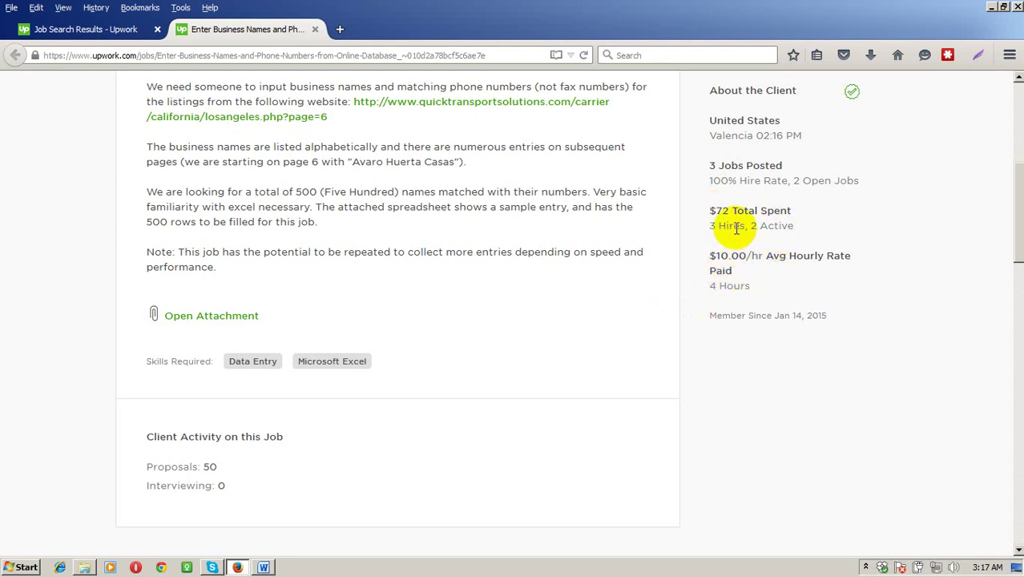
scroll(736, 228, up, 2)
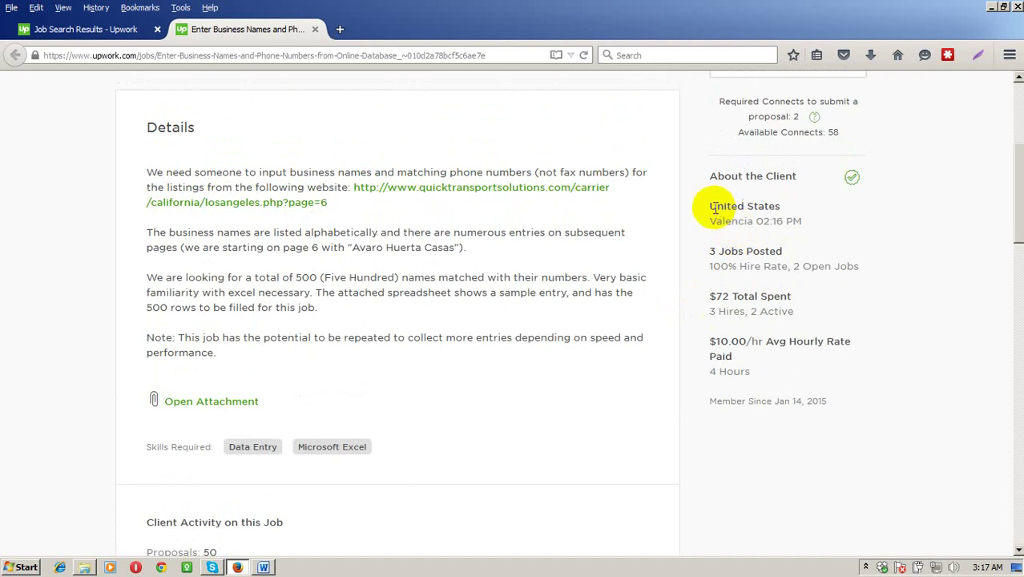
scroll(809, 201, up, 2)
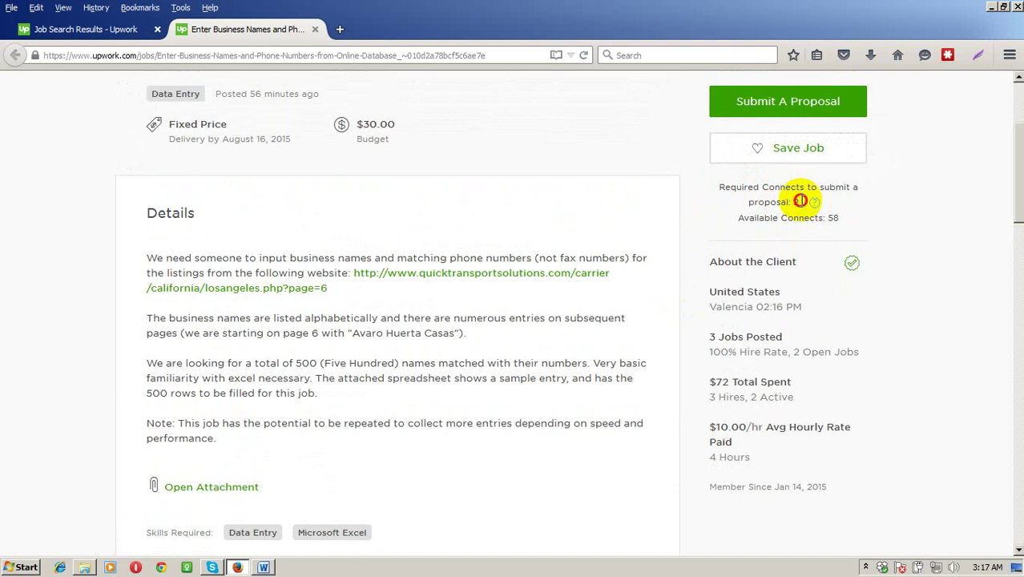
drag(801, 201, 776, 196)
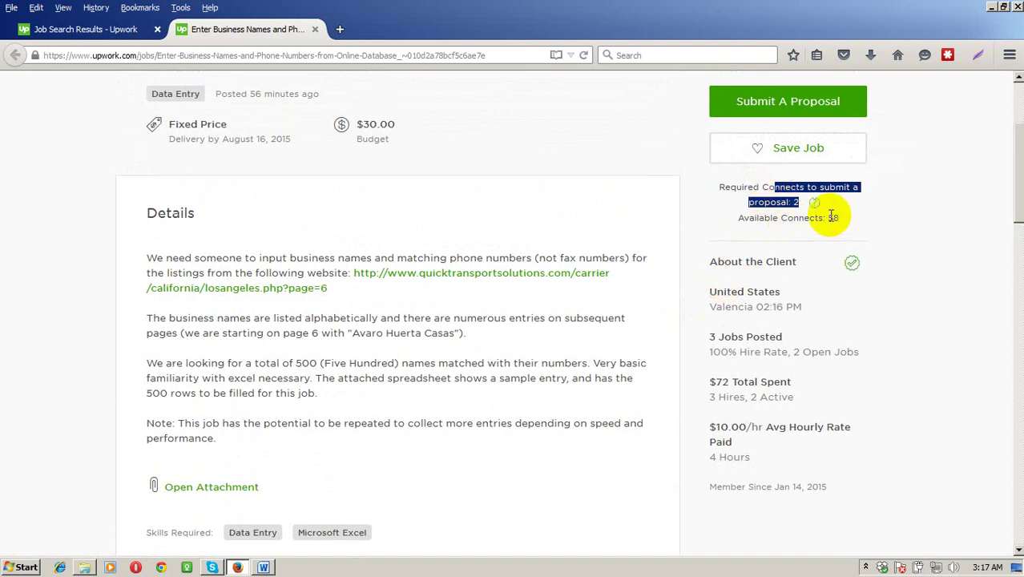
drag(829, 217, 851, 227)
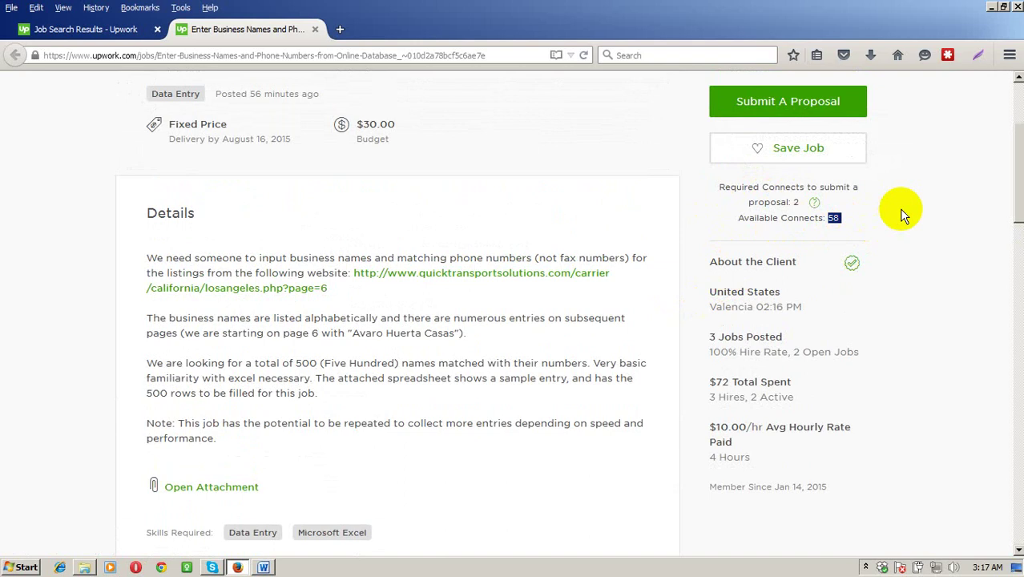
Step: Check the payment verification information beside About the Client
mouse_move(853, 260)
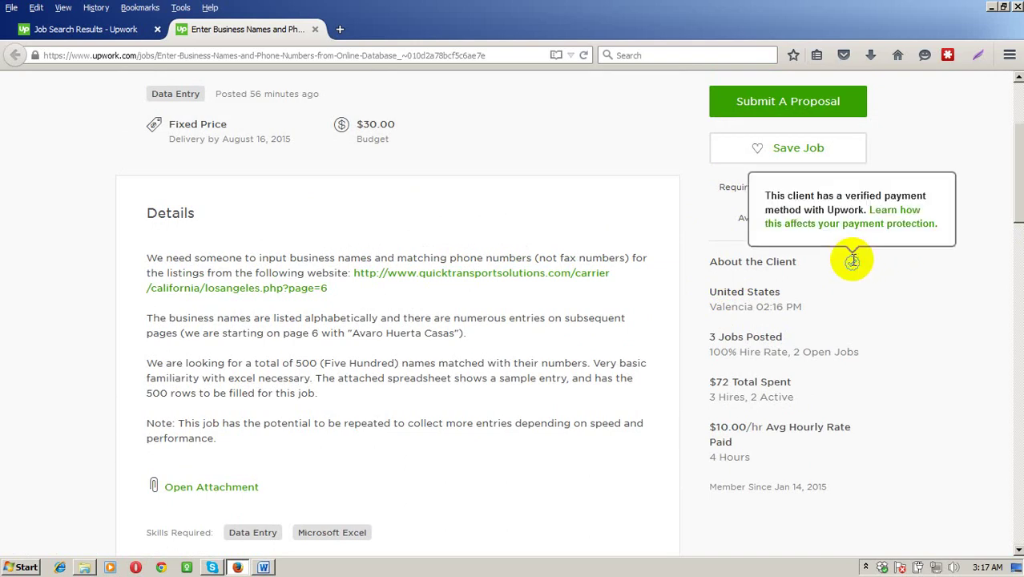
click(852, 257)
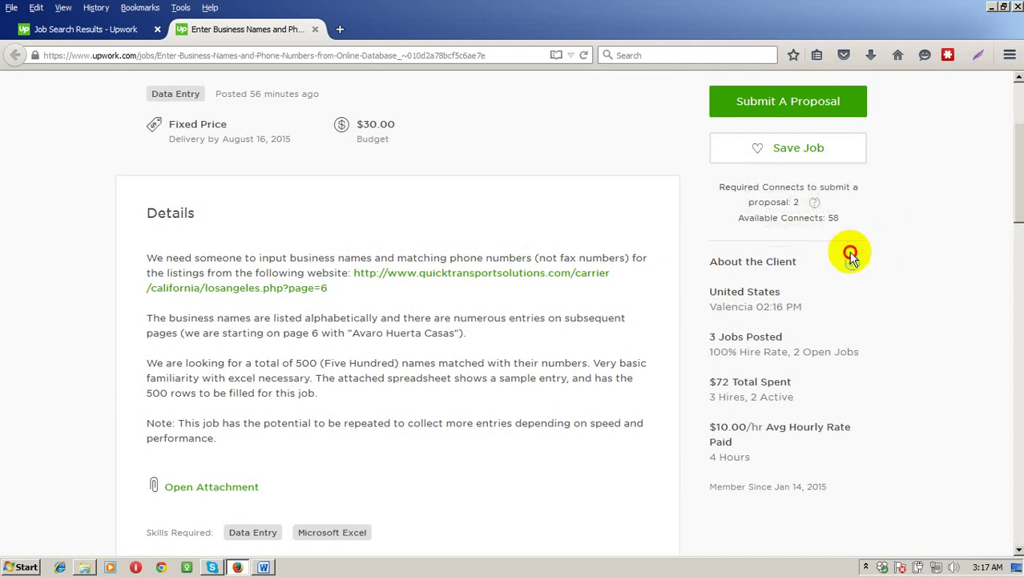
drag(852, 256, 846, 292)
click(936, 331)
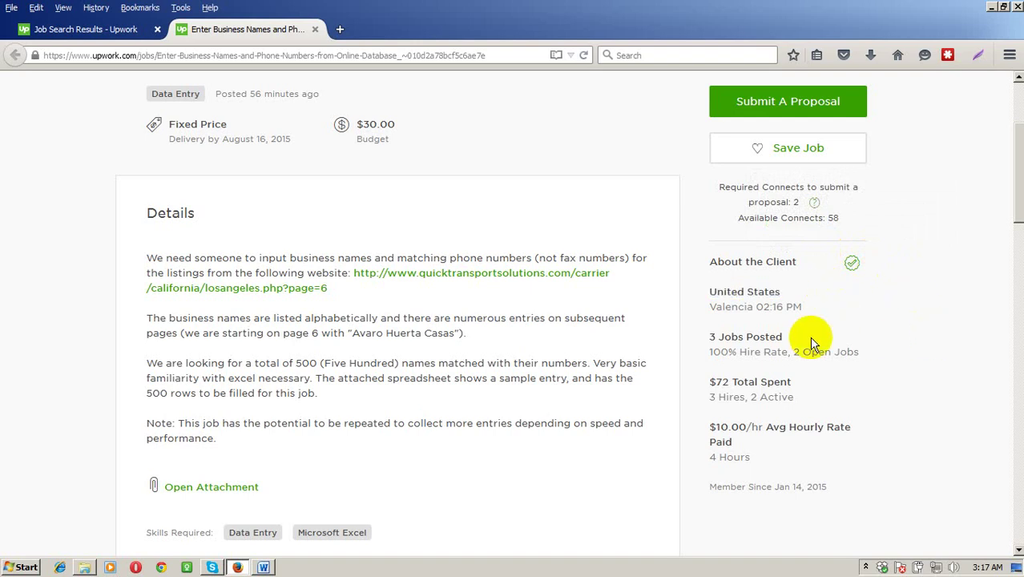
Step: Expand the jobs in progress under Client's Work History and Feedback and review the client's current and past jobs
scroll(811, 341, down, 8)
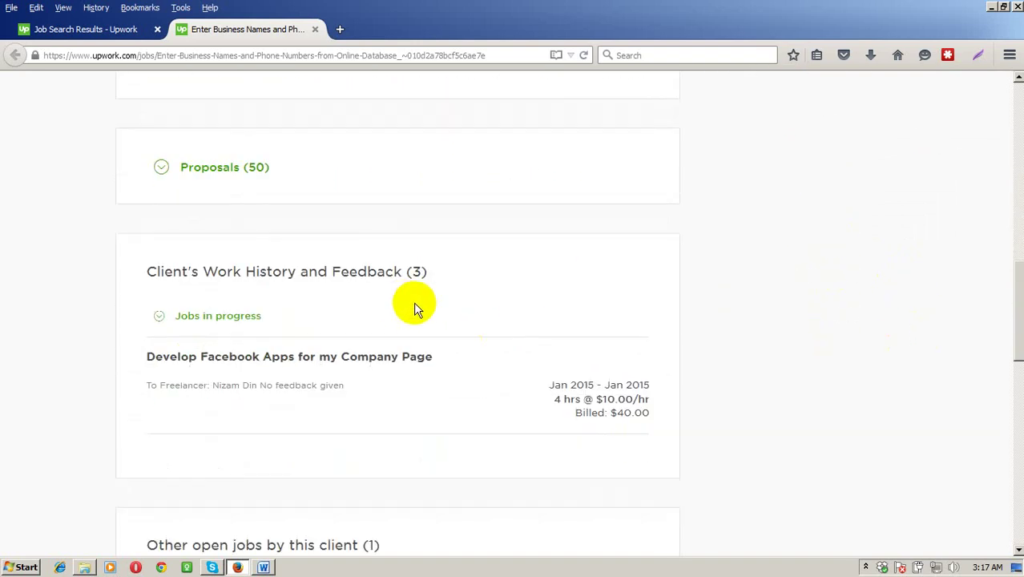
scroll(418, 297, down, 4)
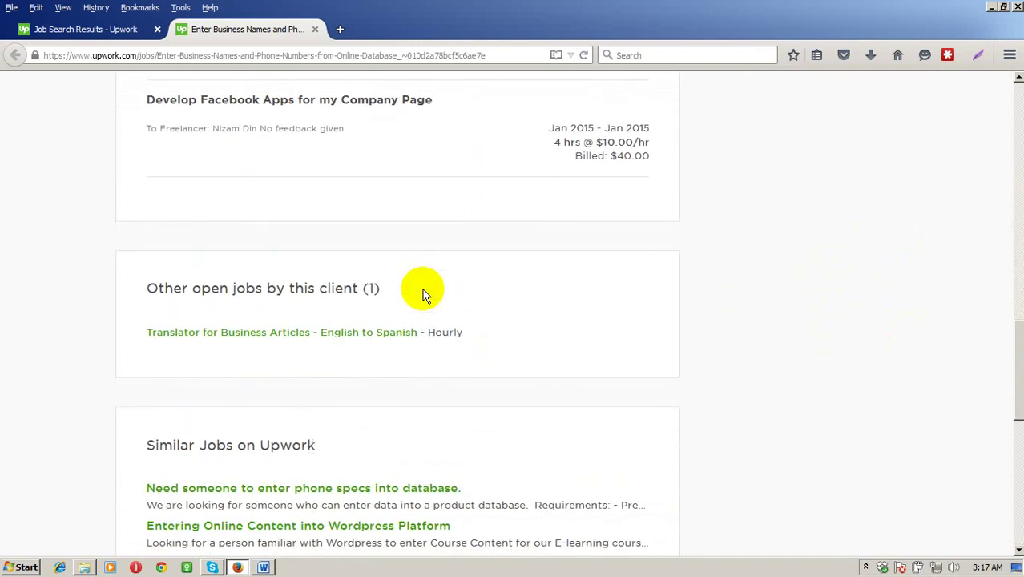
scroll(423, 294, down, 3)
scroll(424, 292, up, 6)
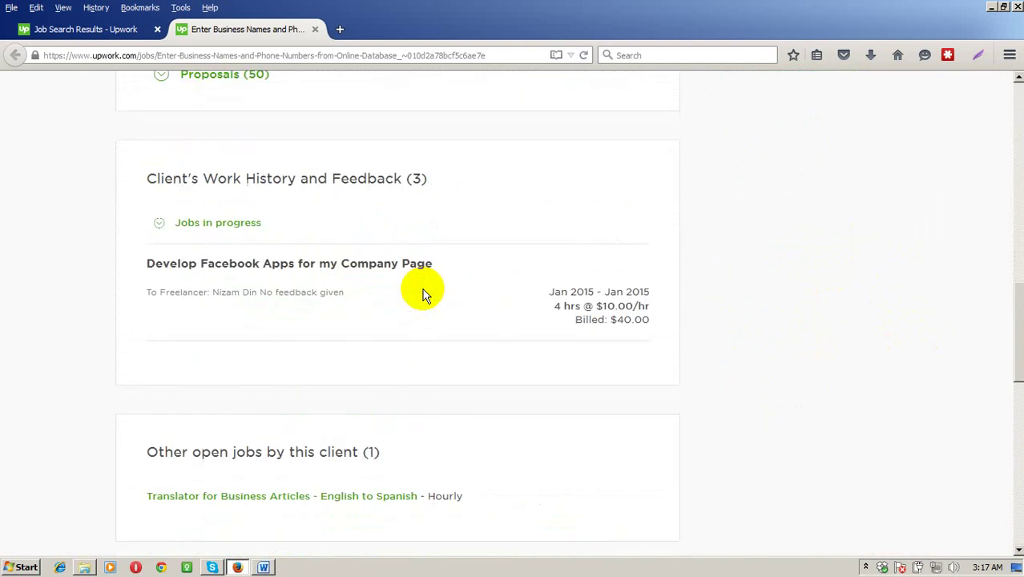
click(190, 237)
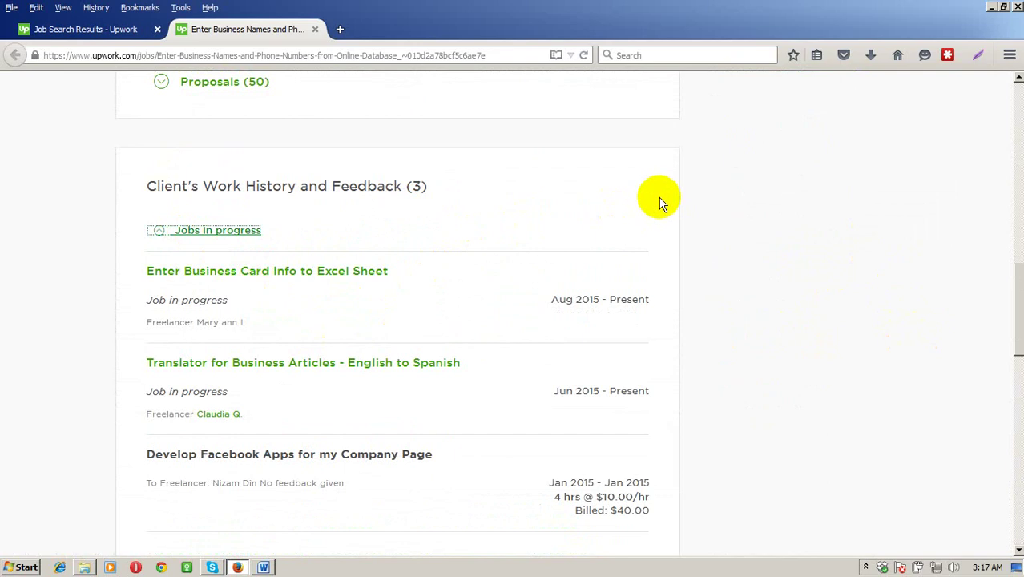
scroll(658, 201, down, 2)
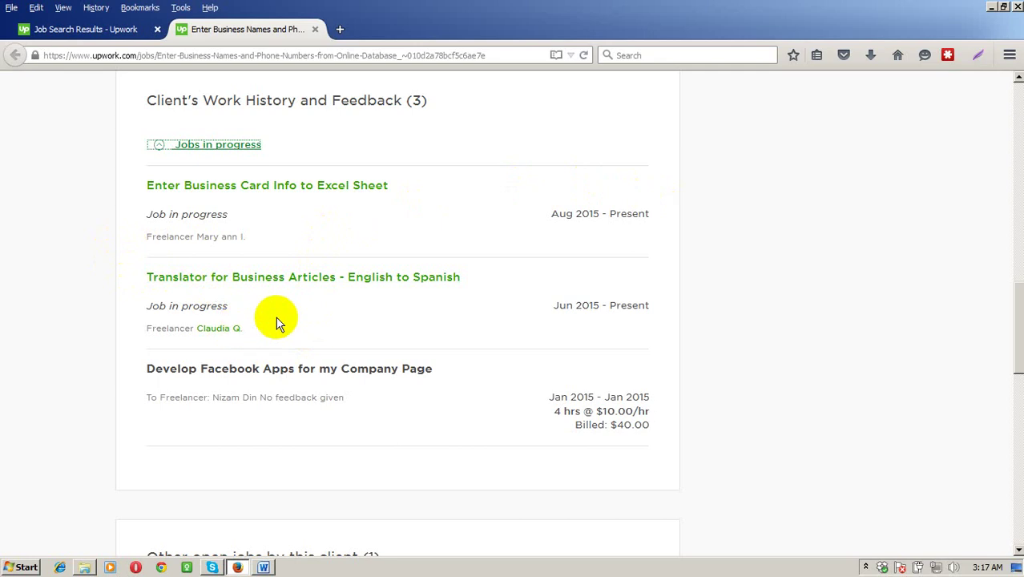
Step: Read the job's Details section, then open its linked quicktransportsolutions.com website in a separate tab and continue past the leaving-Upwork notice
scroll(556, 282, up, 10)
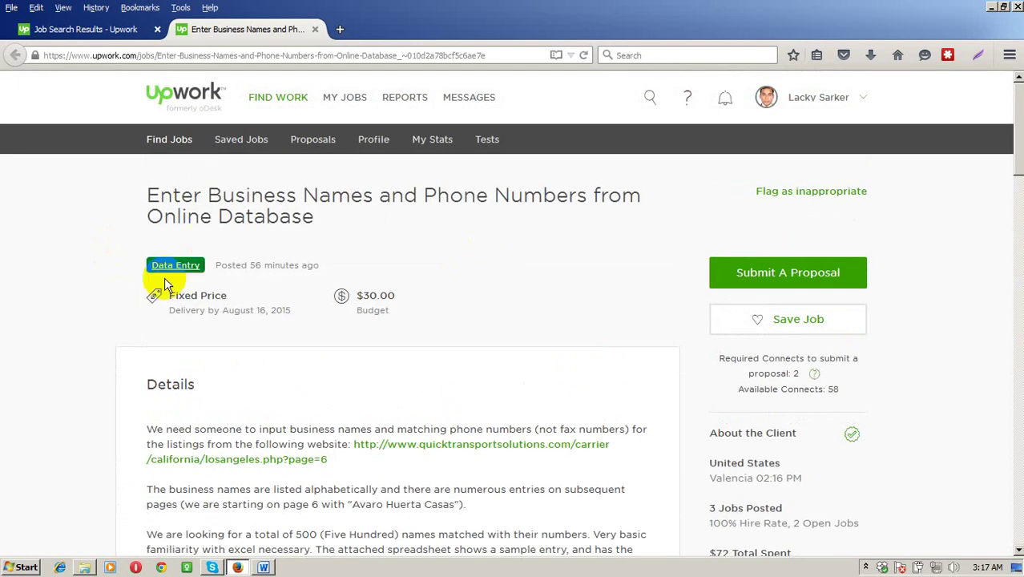
scroll(413, 306, down, 4)
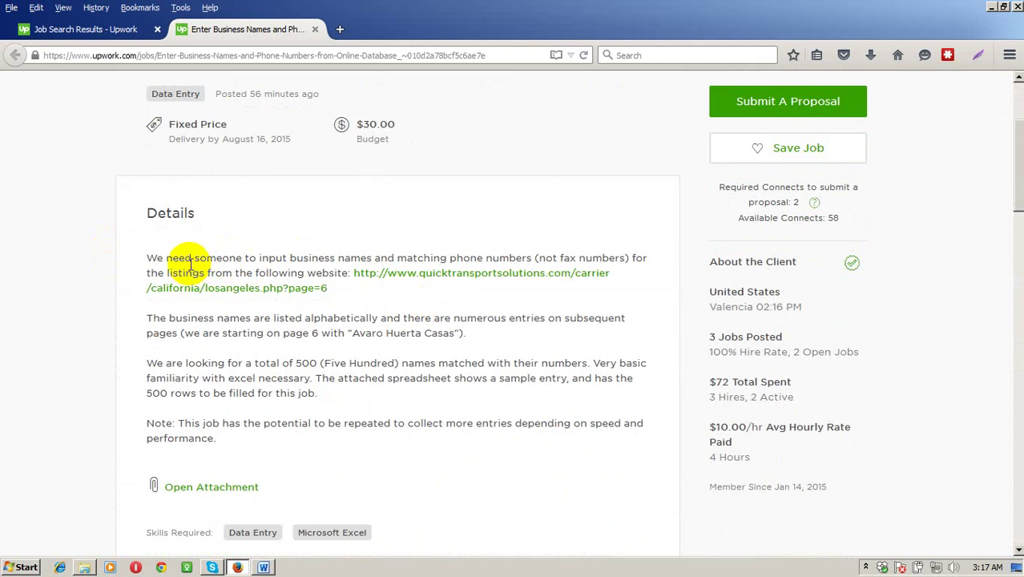
scroll(147, 215, down, 1)
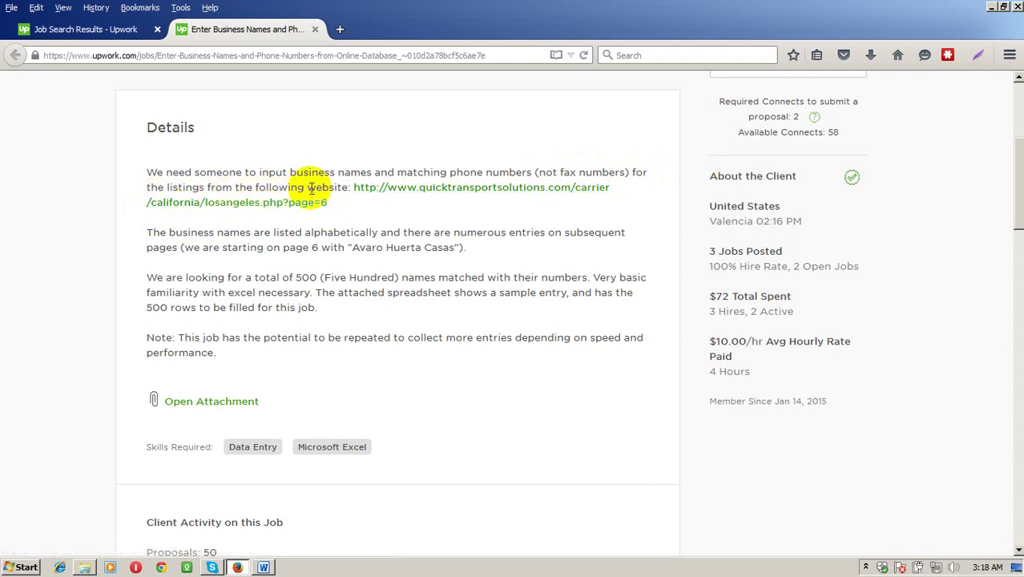
right_click(392, 192)
click(405, 196)
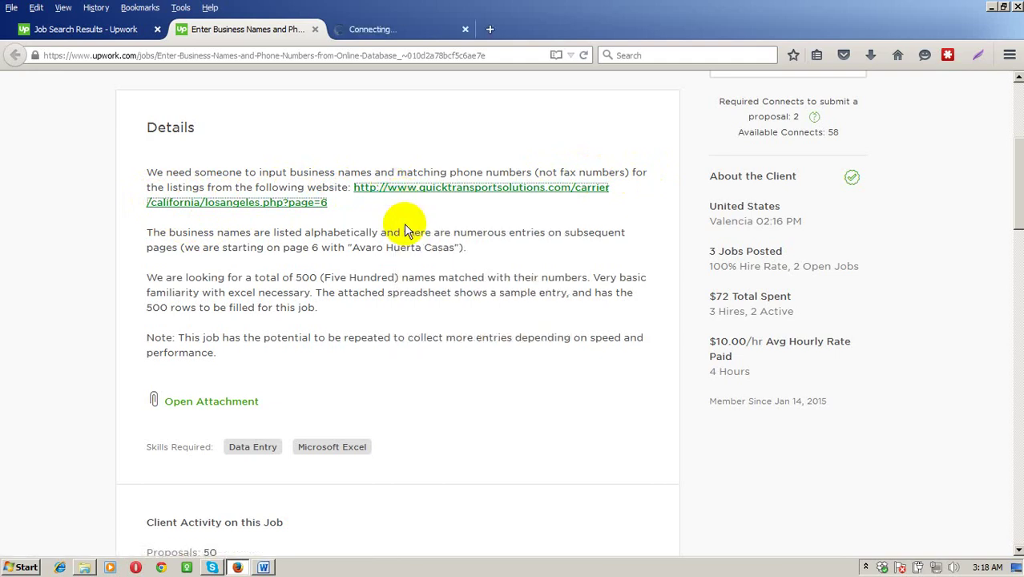
click(389, 27)
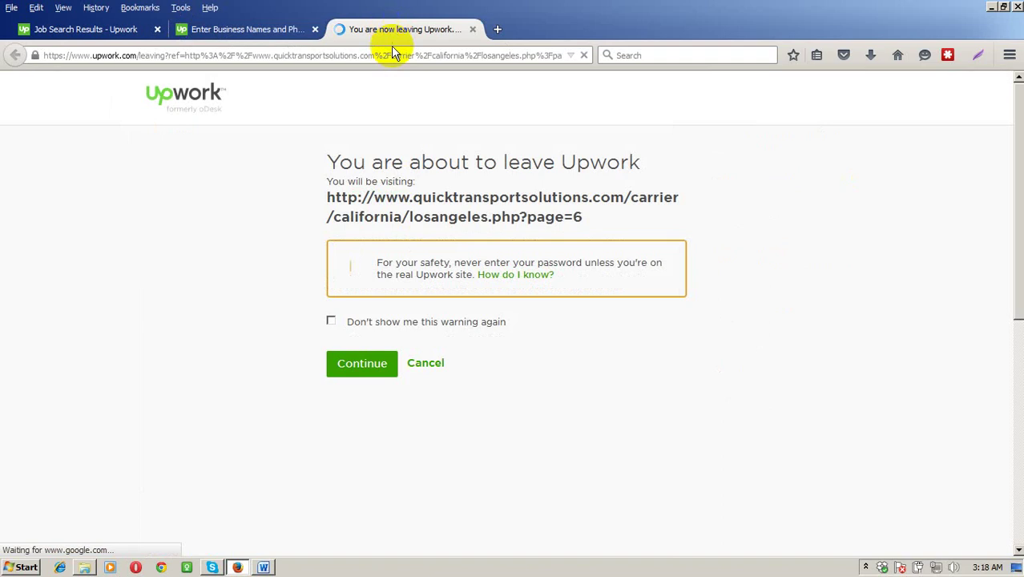
click(371, 356)
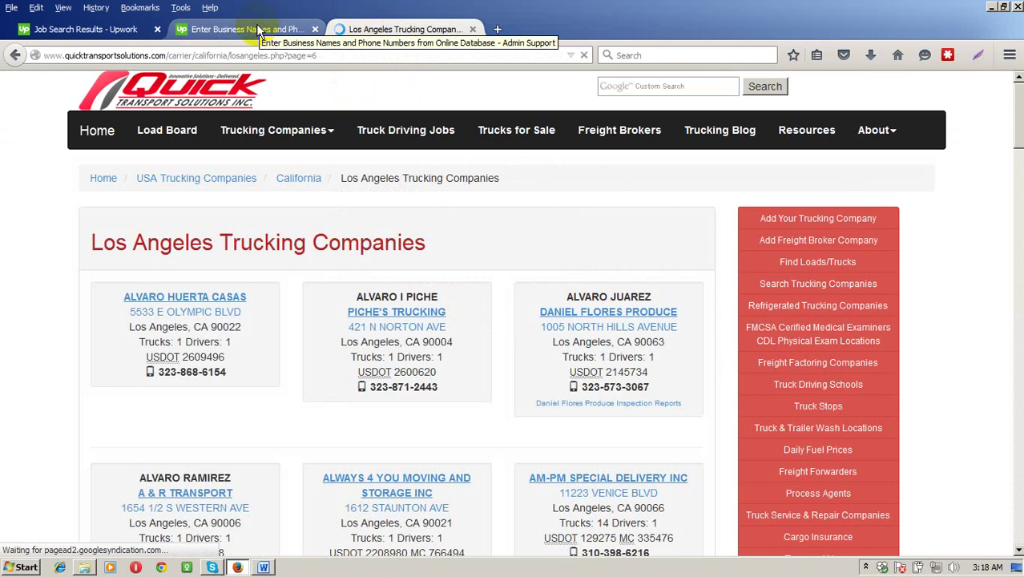
Step: Compare the job description's instructions with the business names and phone numbers on the Los Angeles Trucking Companies page
click(257, 29)
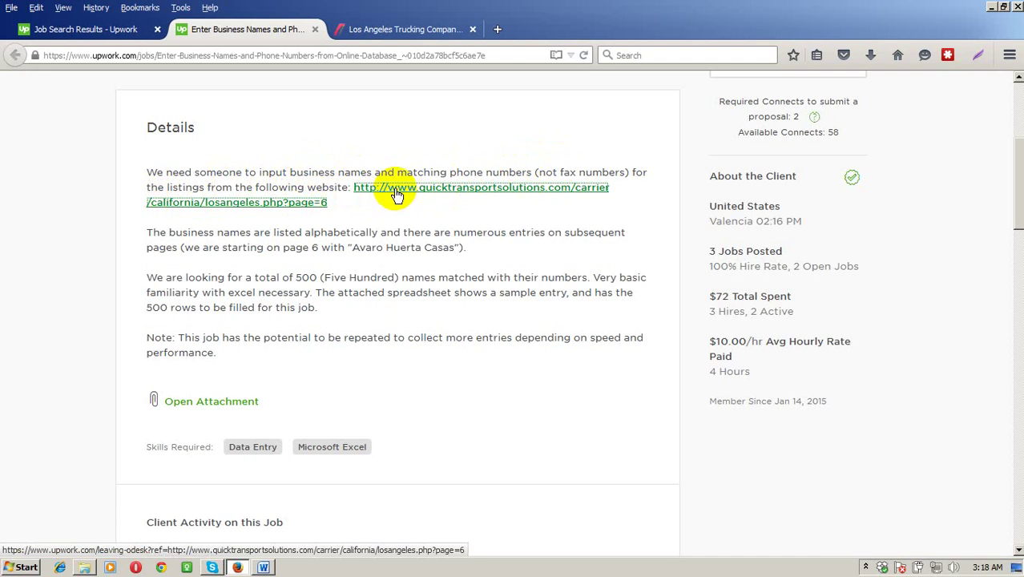
click(405, 29)
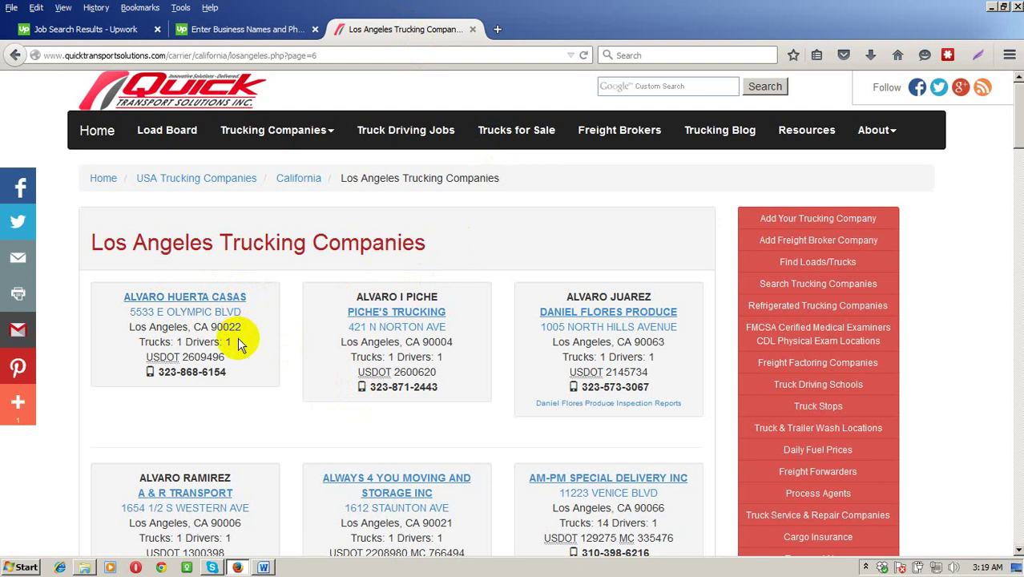
click(241, 28)
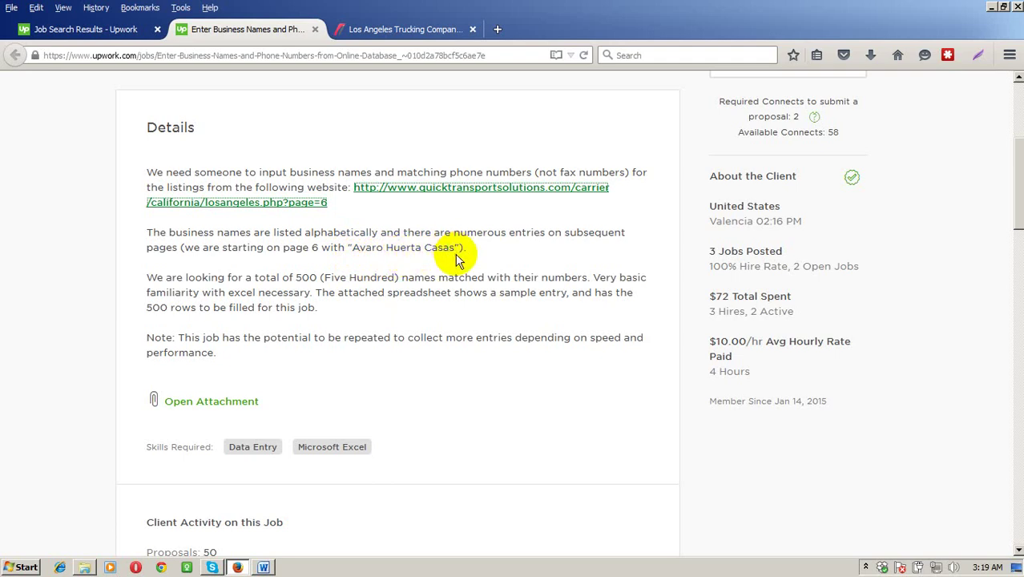
click(397, 29)
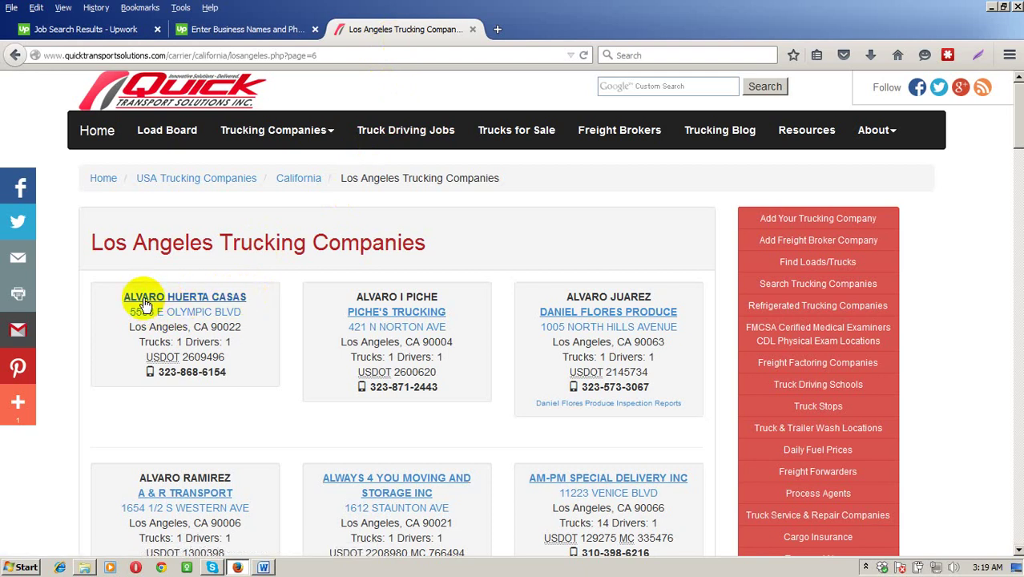
Step: Return to the job details and highlight the requirements on matched names, Excel familiarity and the sample spreadsheet, then read the closing note
click(267, 32)
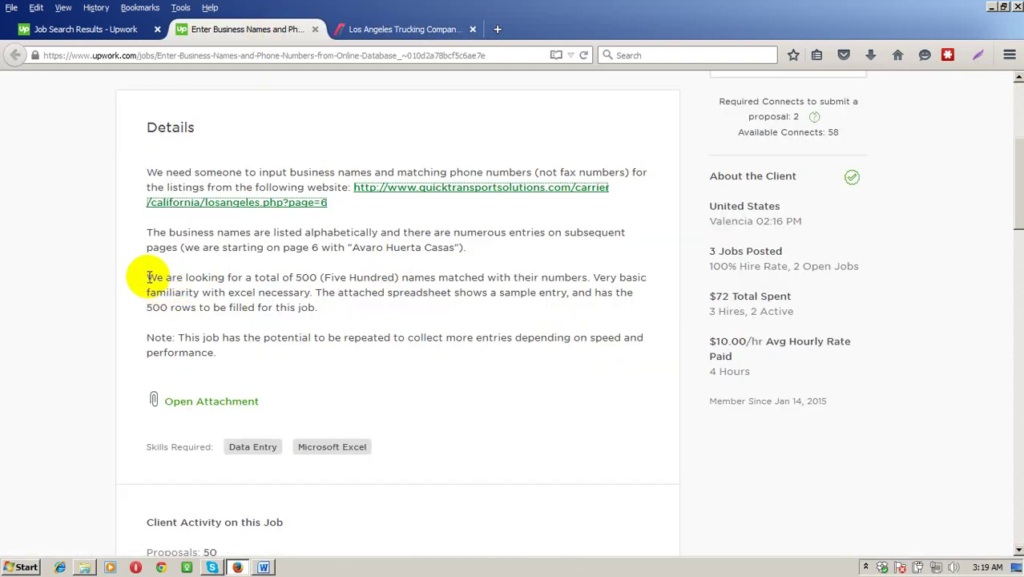
drag(148, 278, 308, 277)
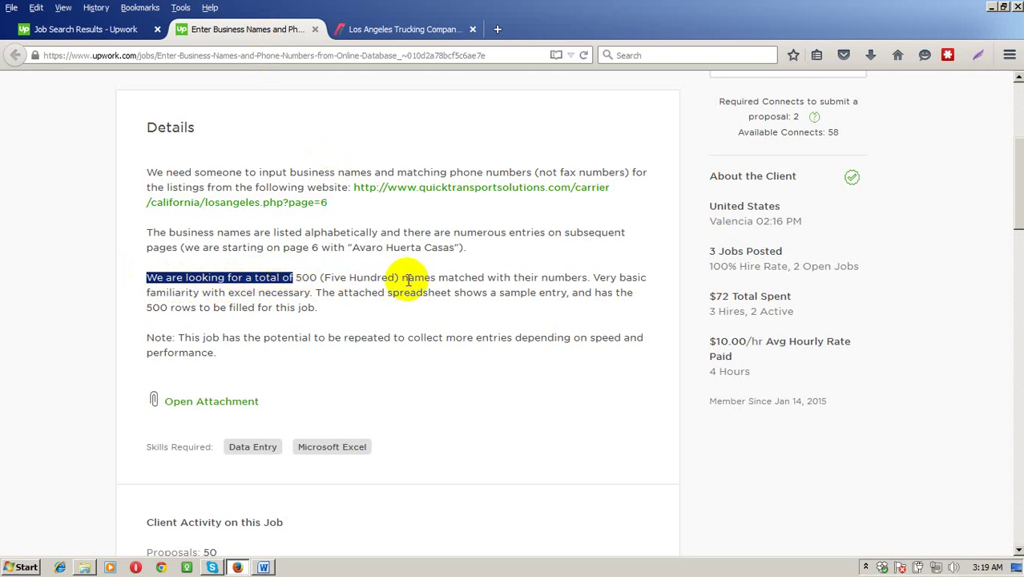
drag(400, 278, 487, 276)
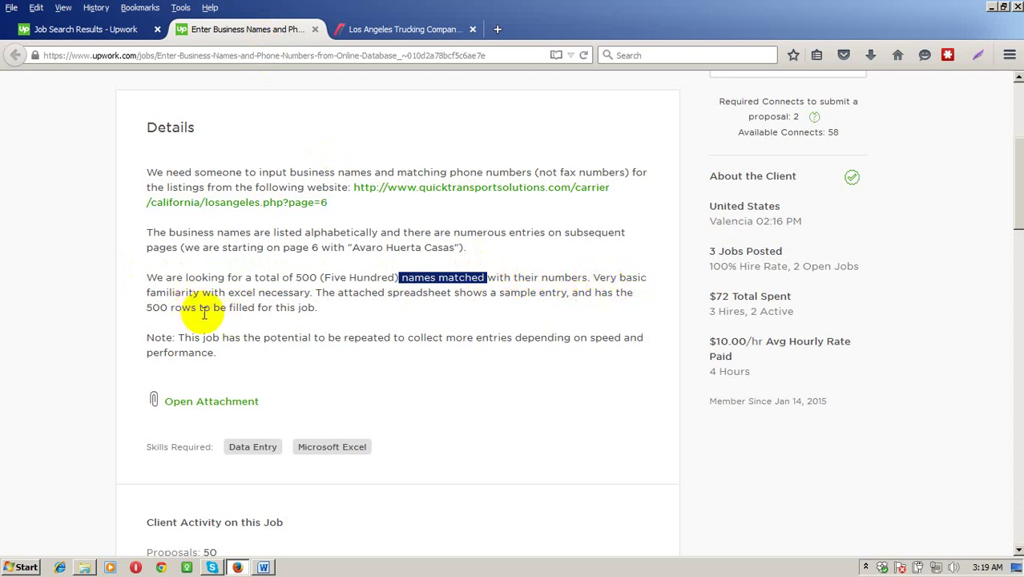
click(308, 292)
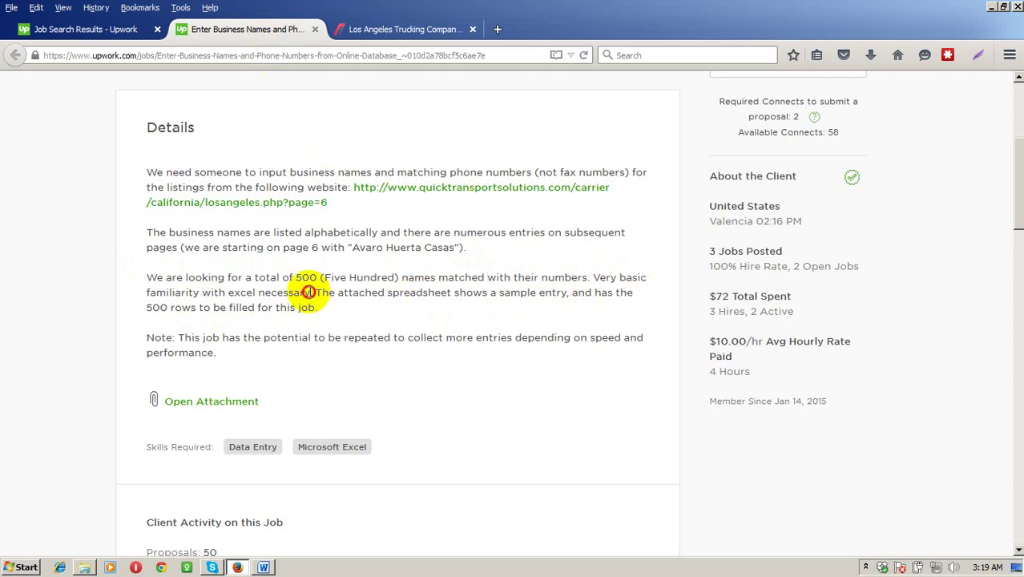
drag(307, 293, 235, 302)
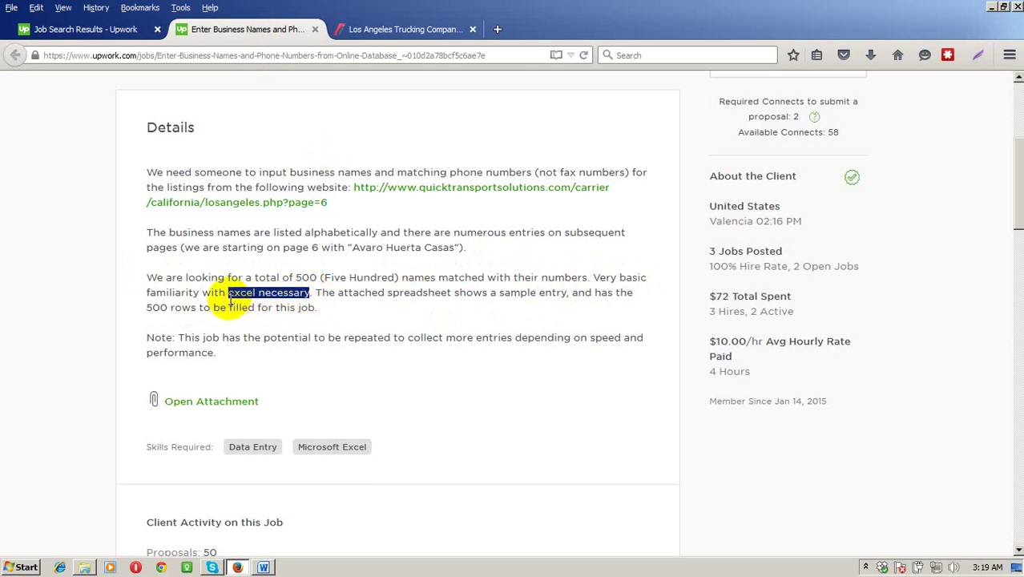
drag(313, 292, 559, 298)
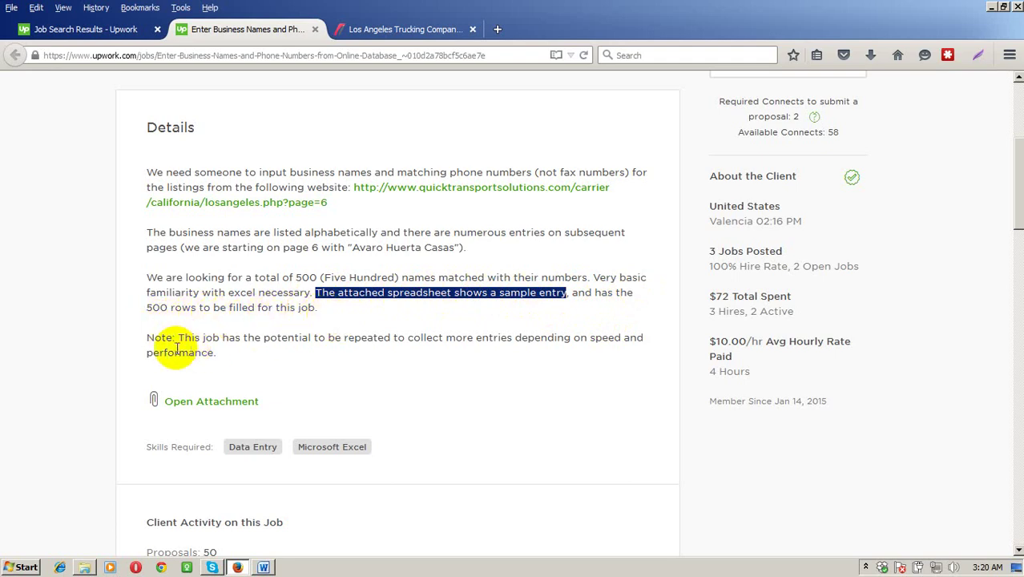
drag(148, 337, 183, 339)
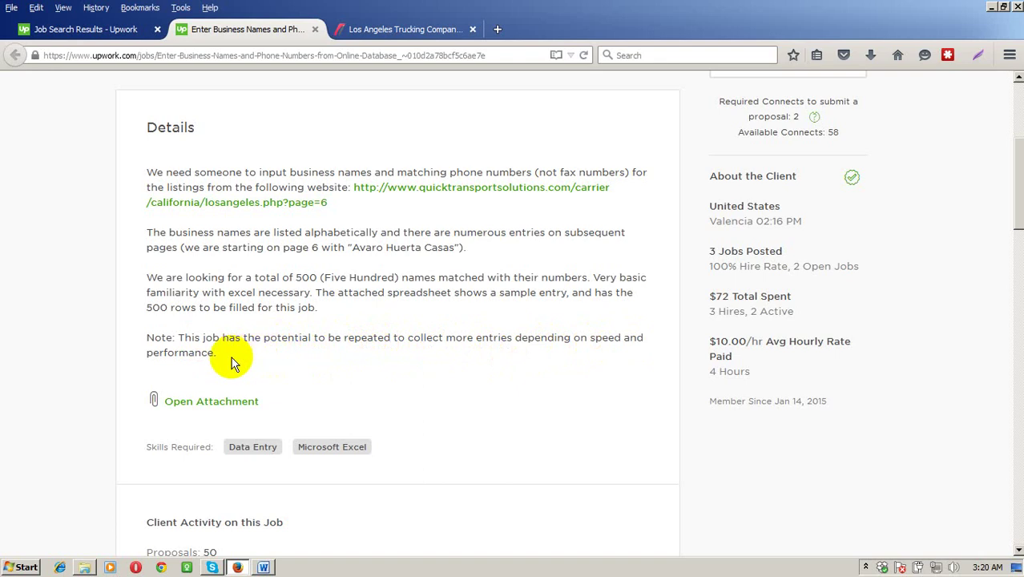
Step: Save the job's attachment, Trucking Business List for UpWork.xlsx, and close the blank tab it leaves behind
scroll(232, 358, down, 2)
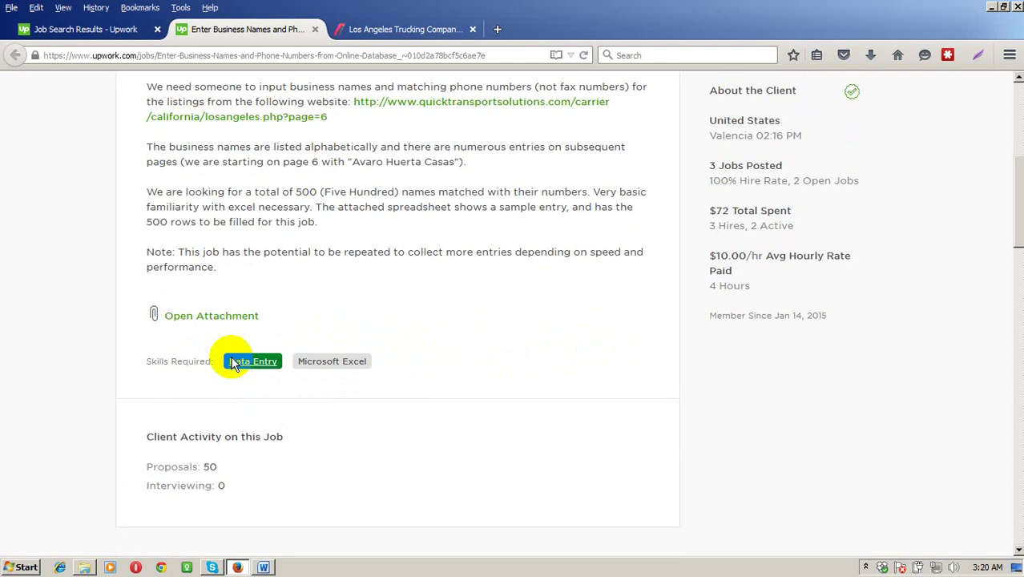
right_click(170, 318)
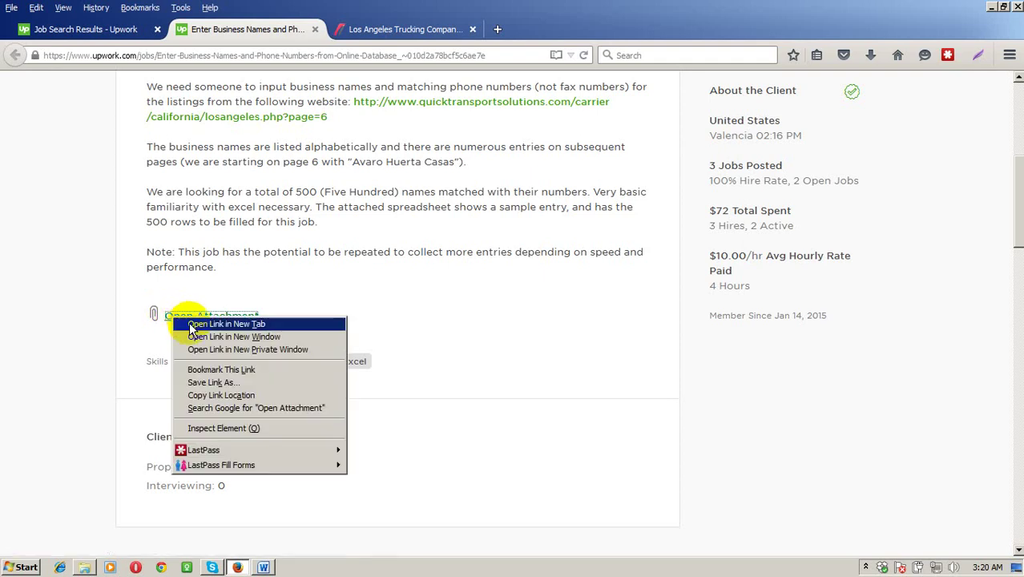
click(193, 325)
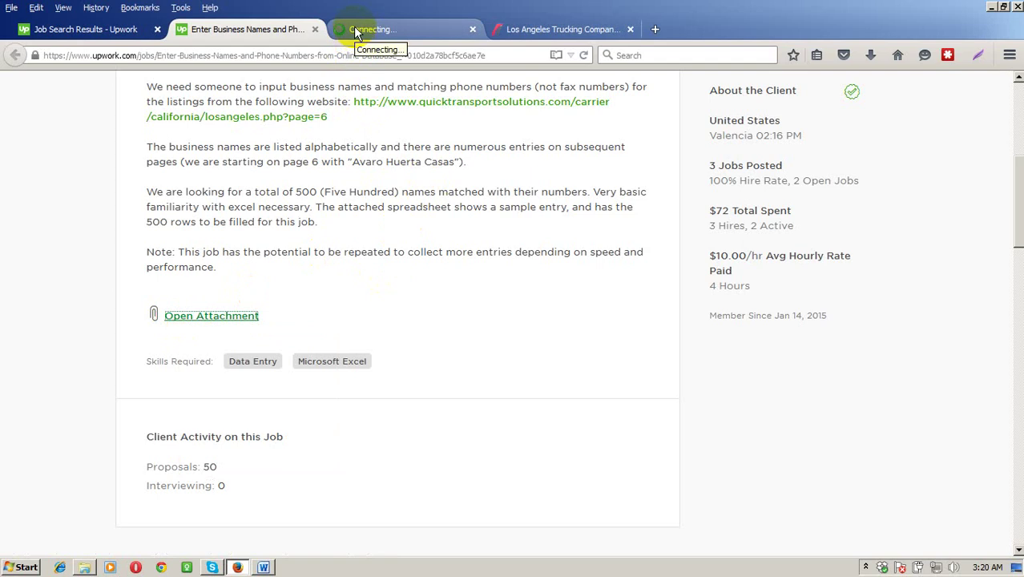
click(597, 27)
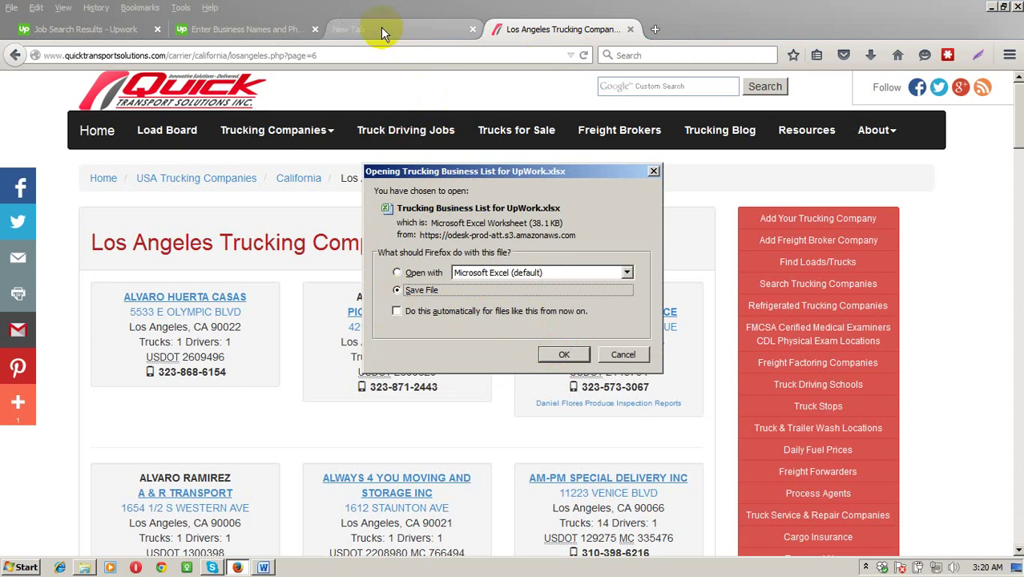
click(566, 355)
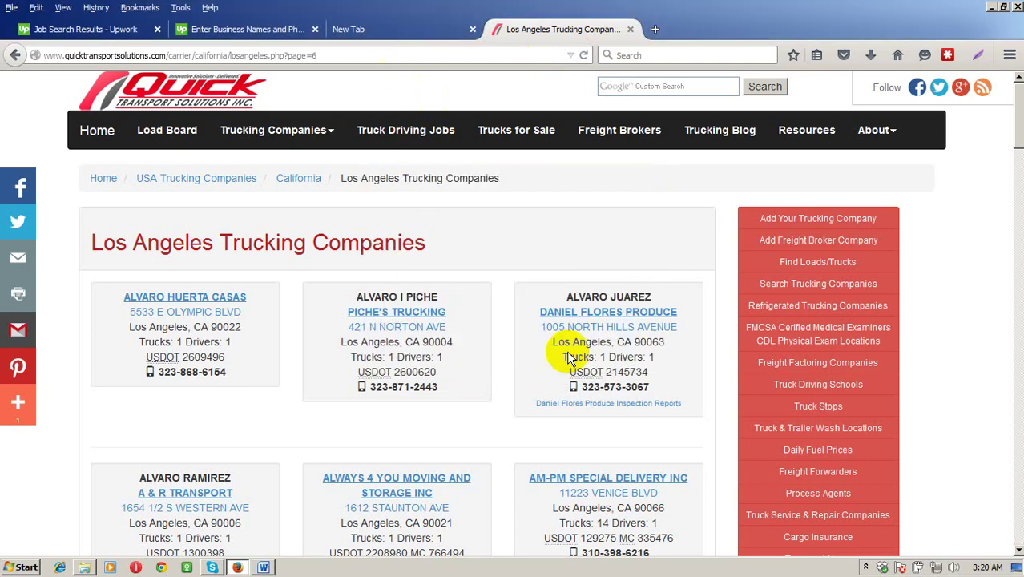
click(359, 29)
click(472, 30)
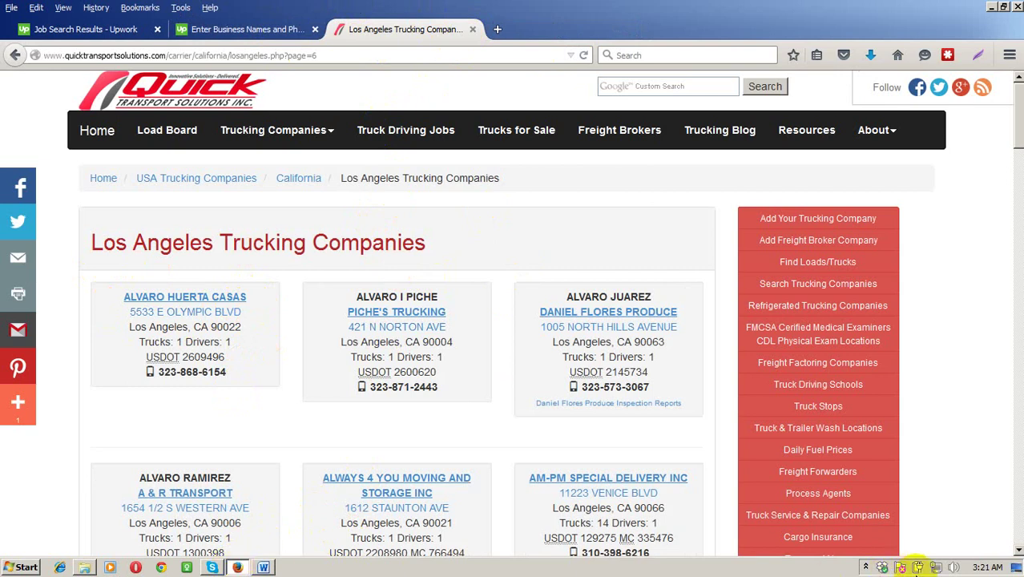
Step: Open the saved trucking business list from the desktop in Excel and examine its sample entry and the rows to fill
click(1017, 567)
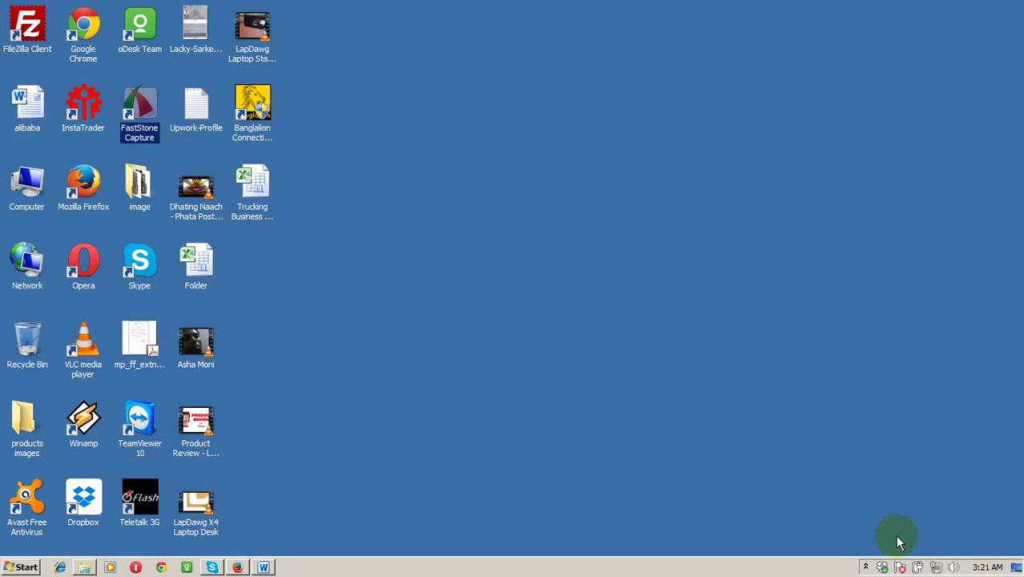
click(248, 188)
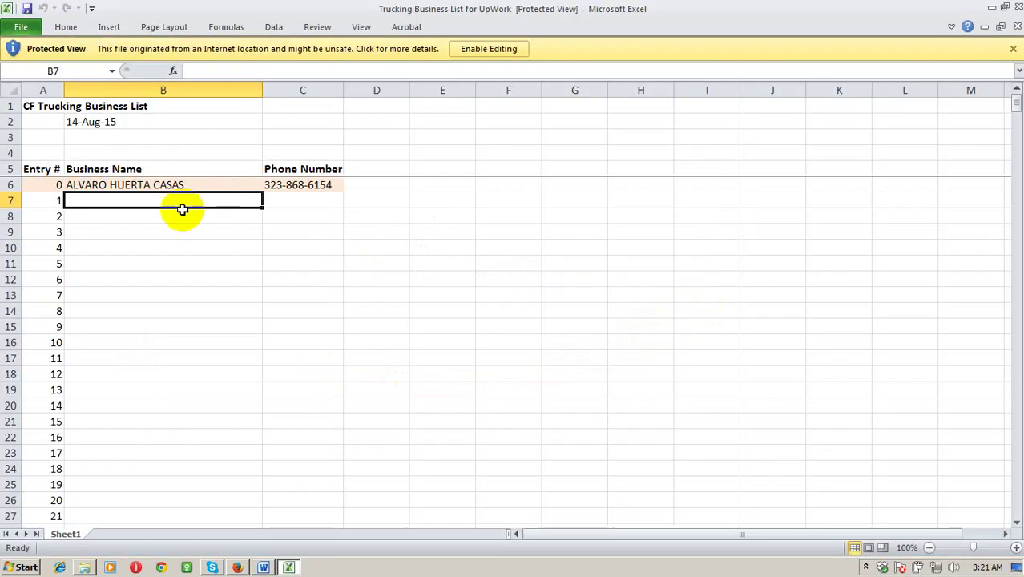
click(138, 181)
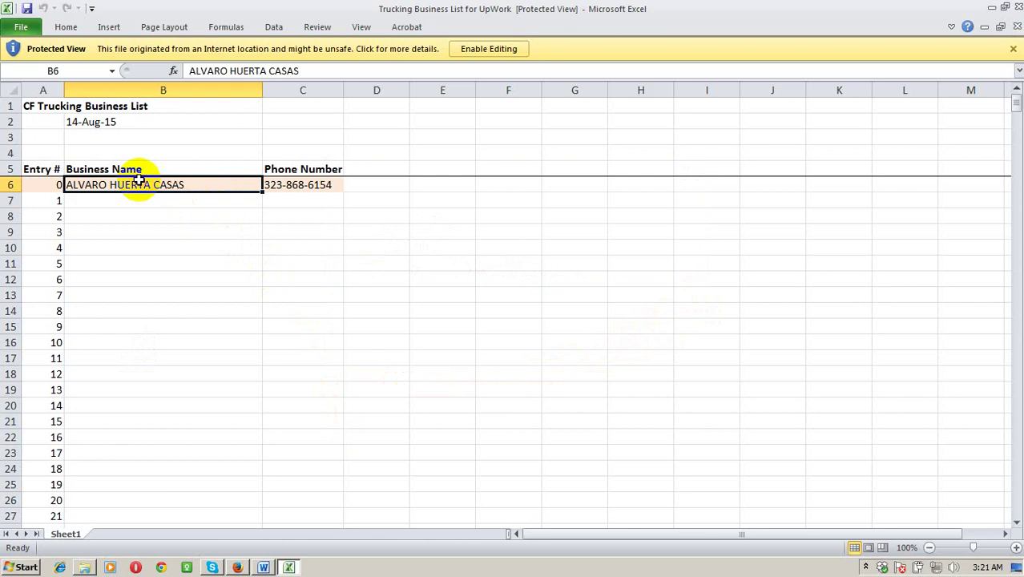
click(307, 183)
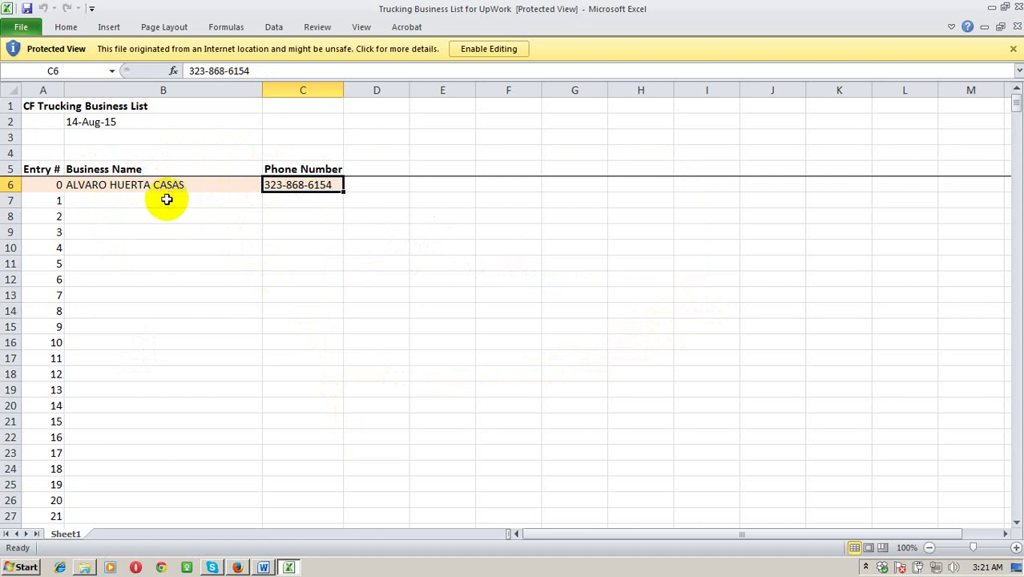
scroll(161, 216, down, 7)
scroll(156, 241, down, 7)
scroll(154, 247, up, 14)
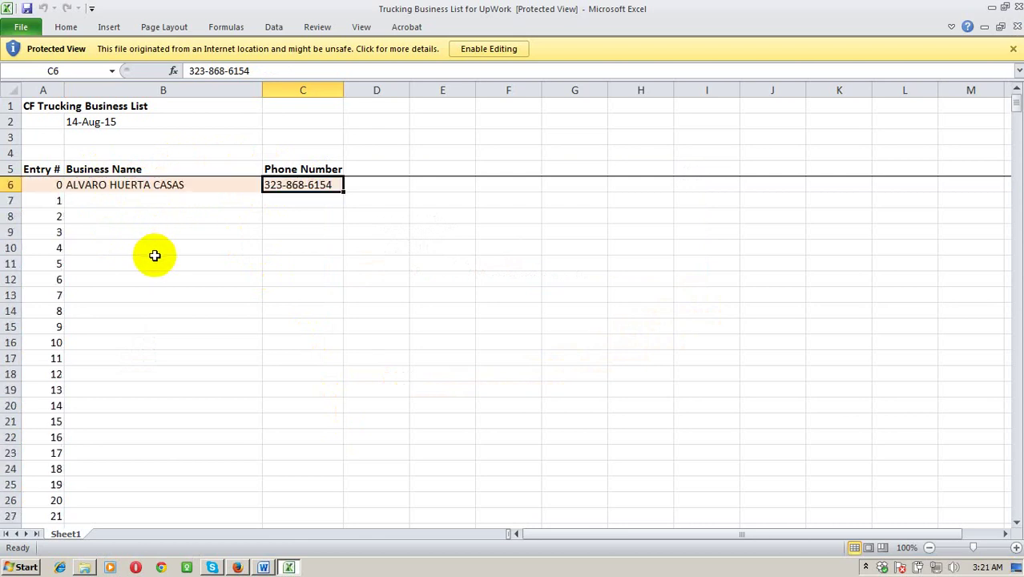
Step: Switch back to the job page in Firefox and highlight the $30.00 budget and the required 500 rows and names
click(240, 567)
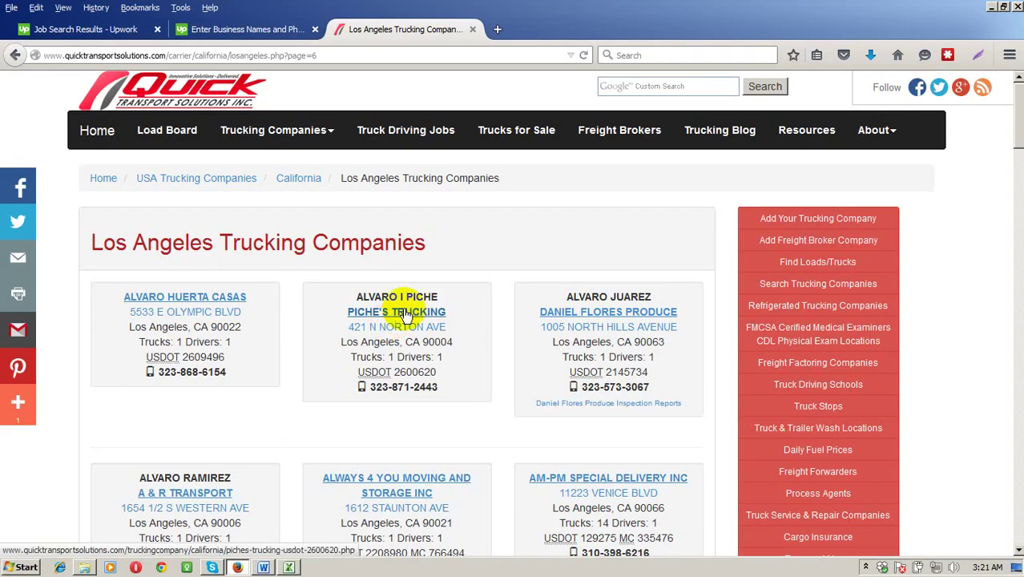
click(255, 29)
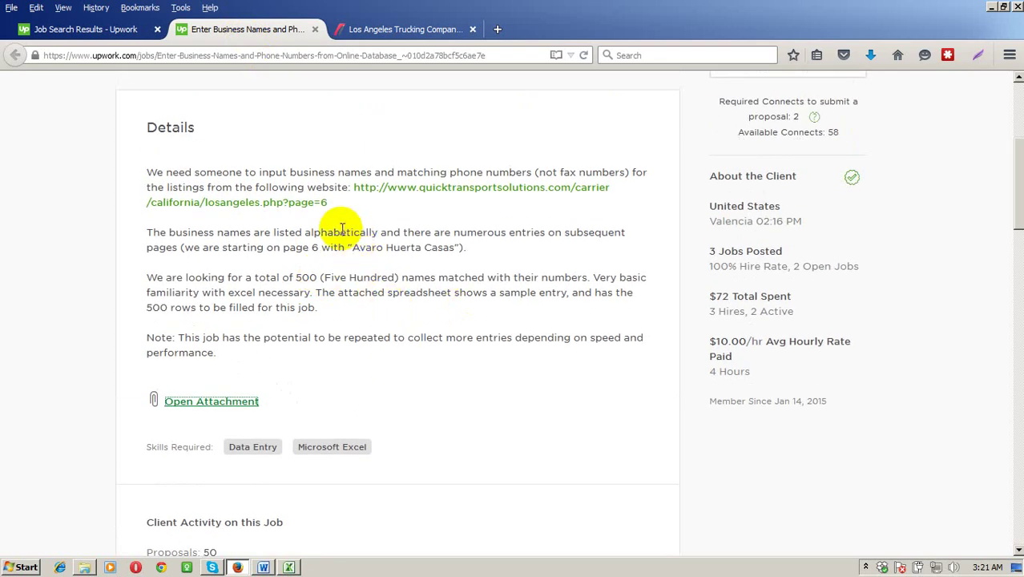
scroll(337, 201, up, 2)
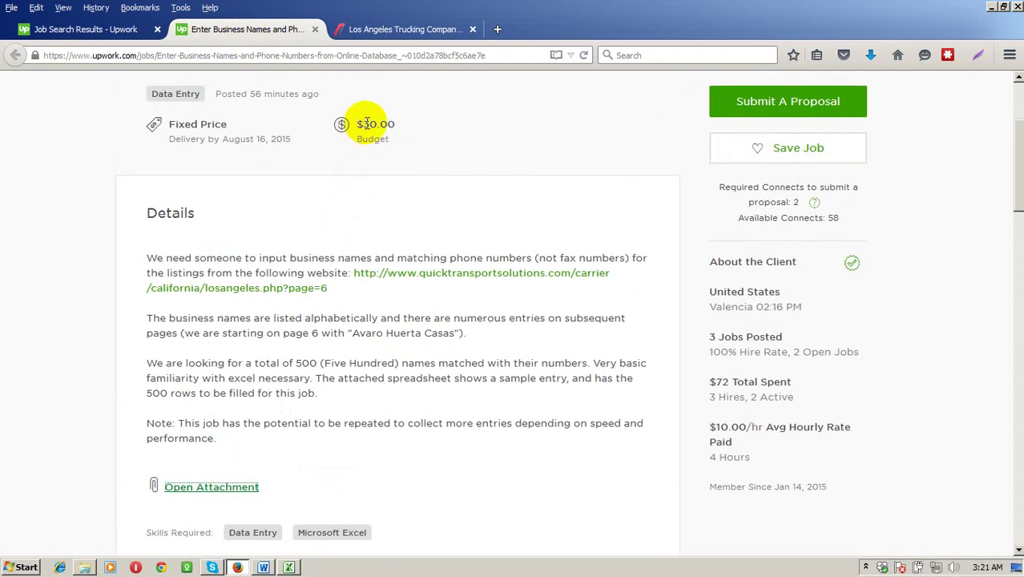
drag(357, 124, 400, 129)
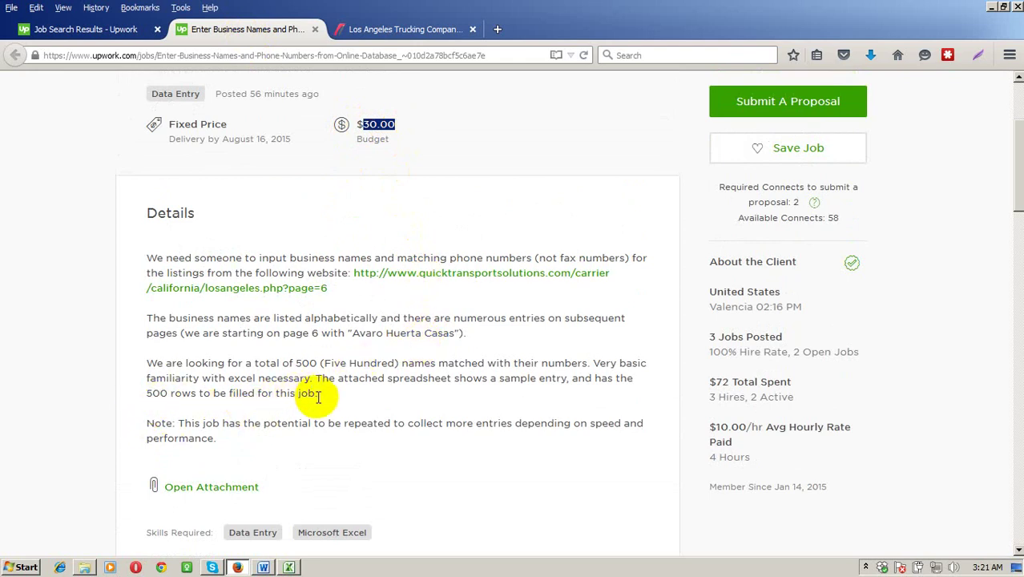
drag(145, 393, 168, 392)
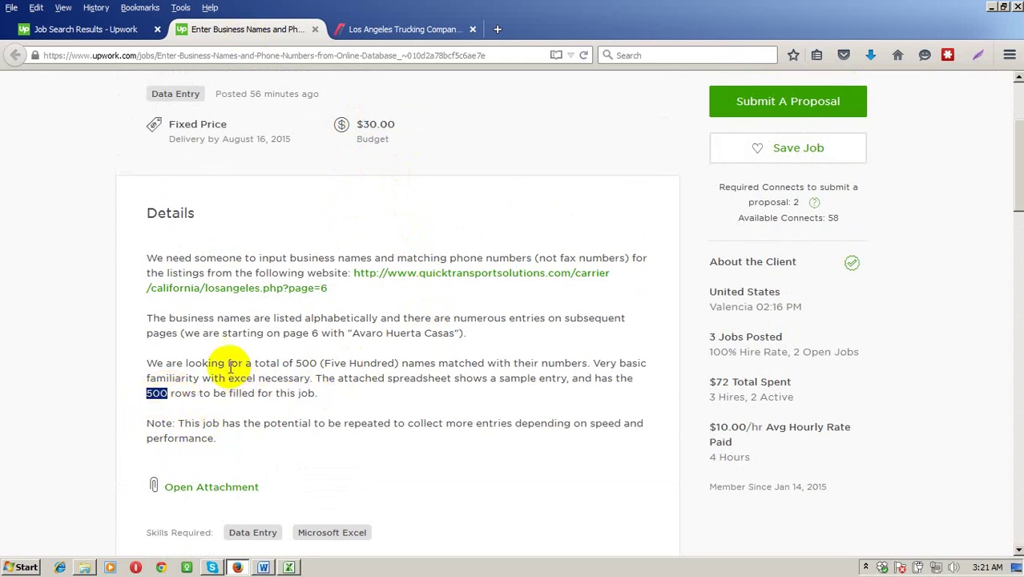
drag(147, 362, 485, 363)
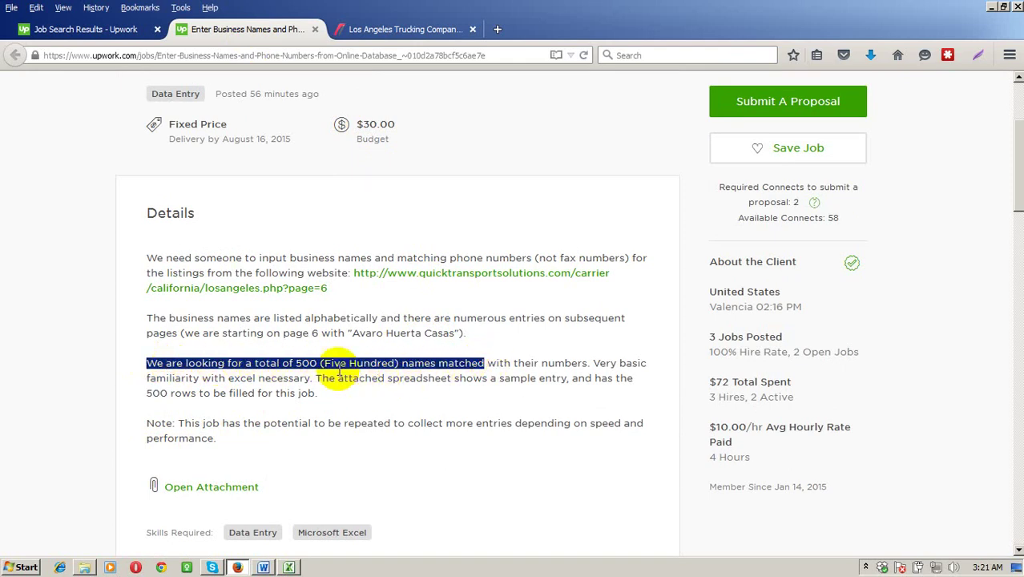
double_click(307, 363)
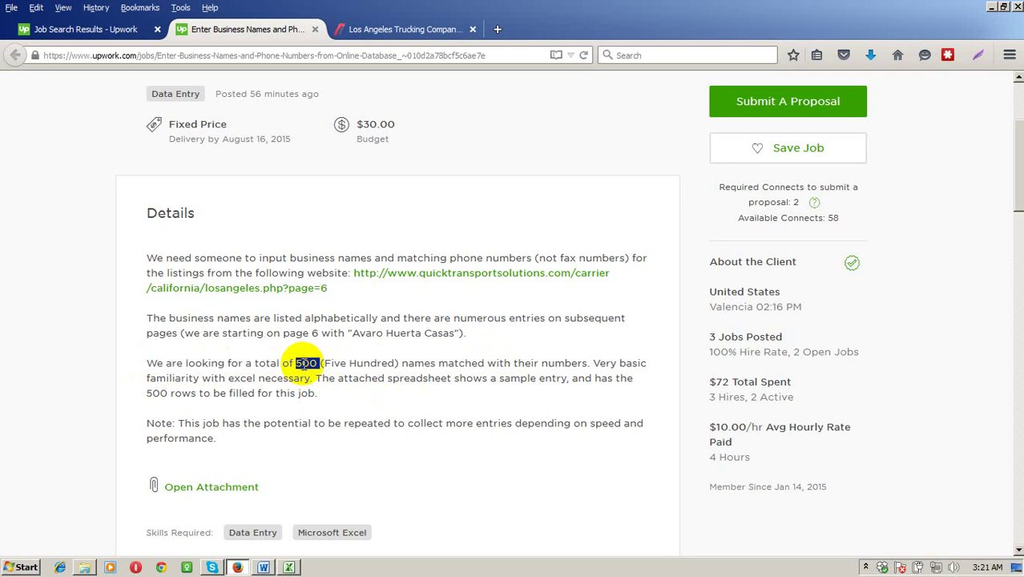
Step: Highlight the 30 in the job's budget, open Calculator and move it clear of the job description
click(367, 122)
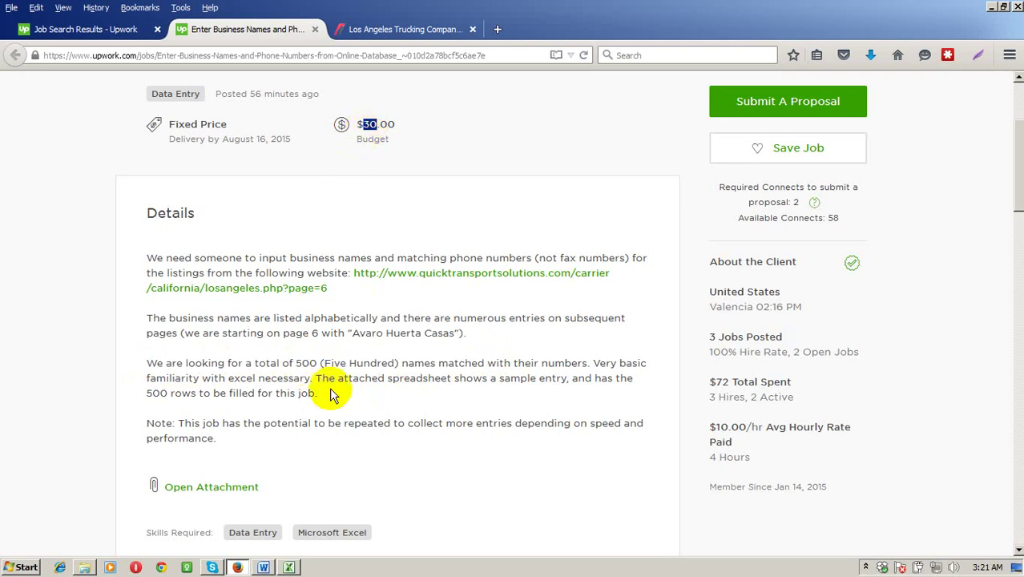
click(9, 566)
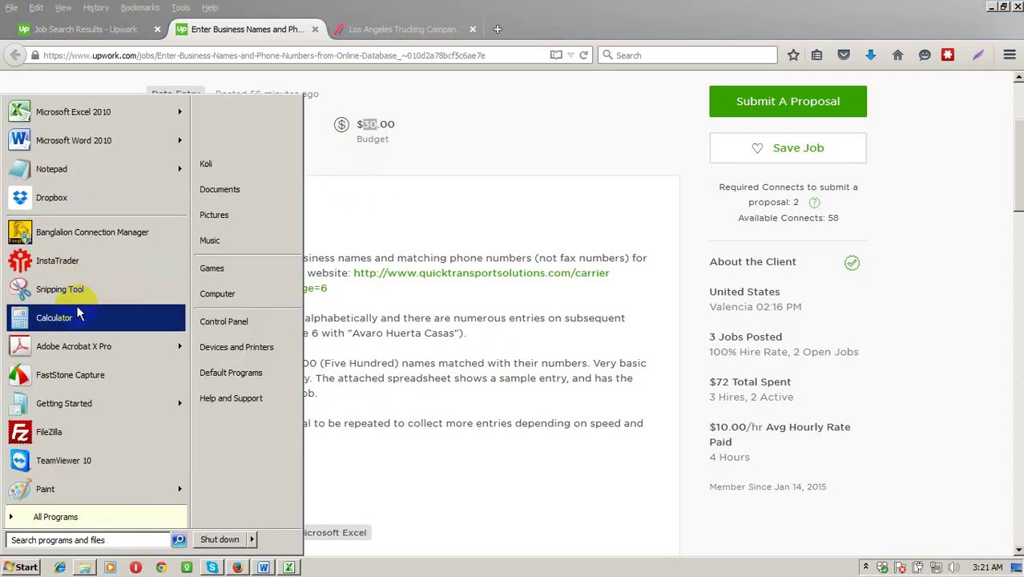
click(54, 318)
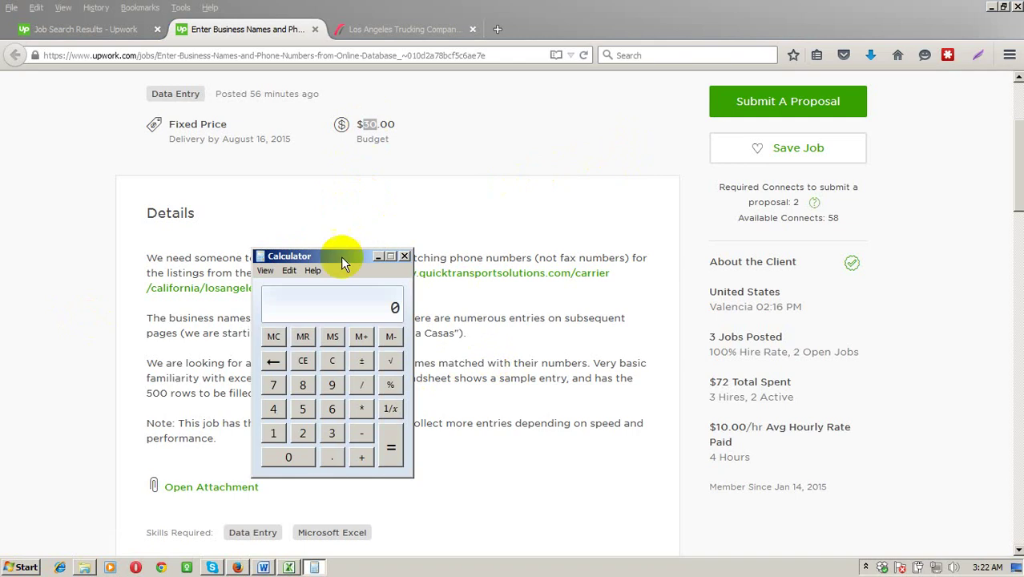
drag(342, 261, 756, 179)
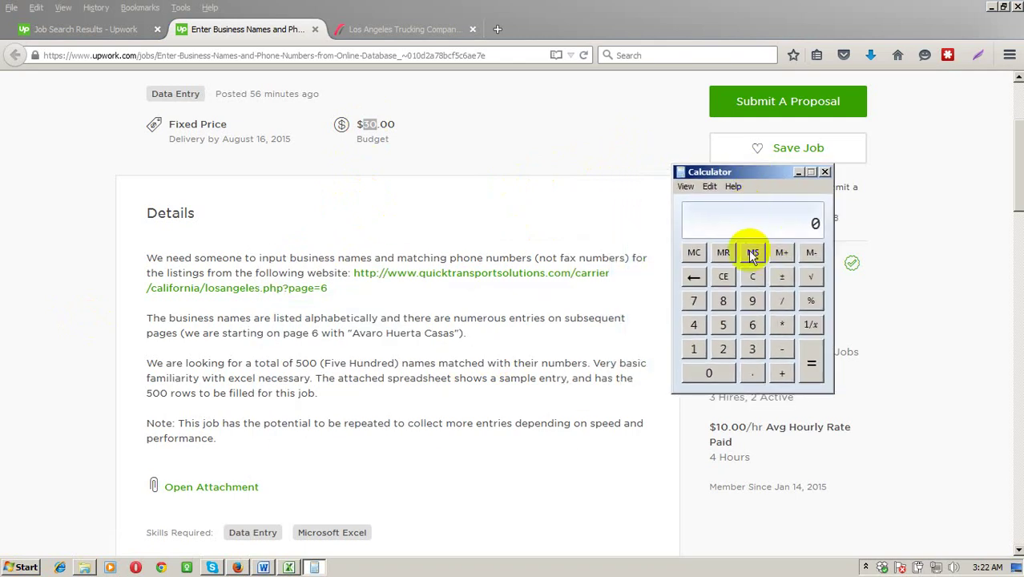
Step: Divide the 500 required names by the $30 budget in Calculator and clear the result
click(723, 324)
click(711, 372)
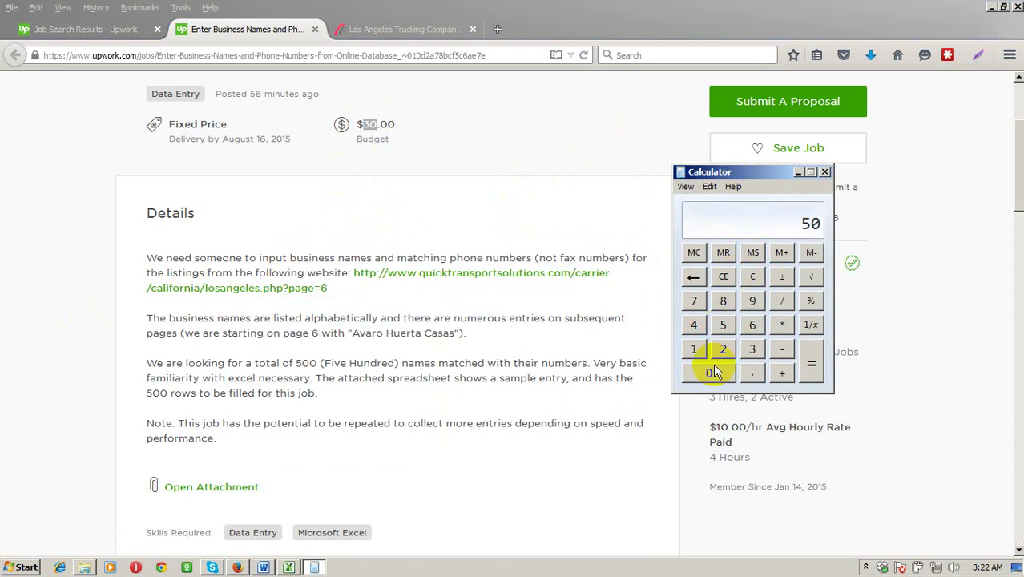
click(712, 373)
click(782, 301)
click(753, 348)
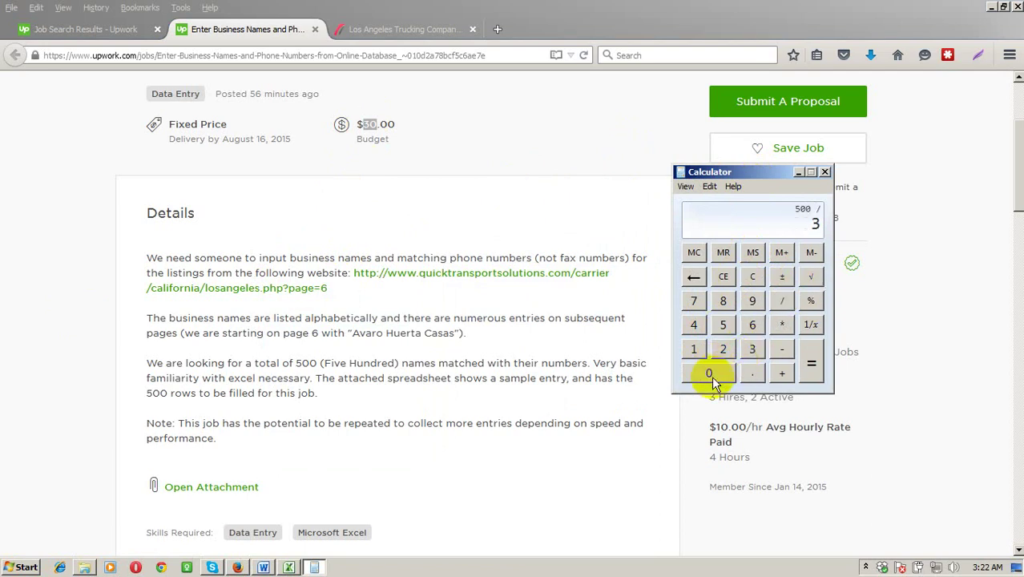
click(712, 374)
click(811, 363)
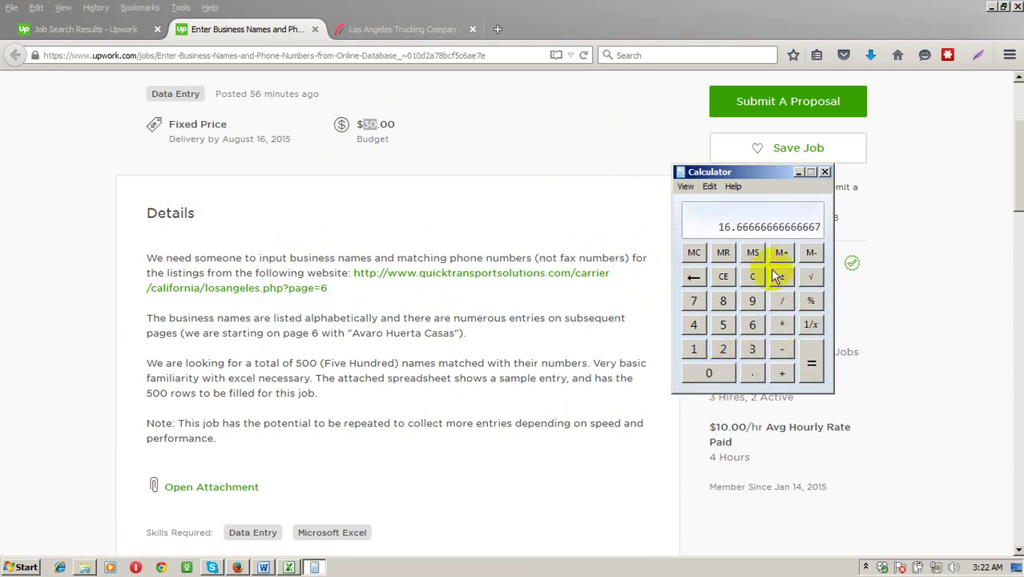
click(724, 278)
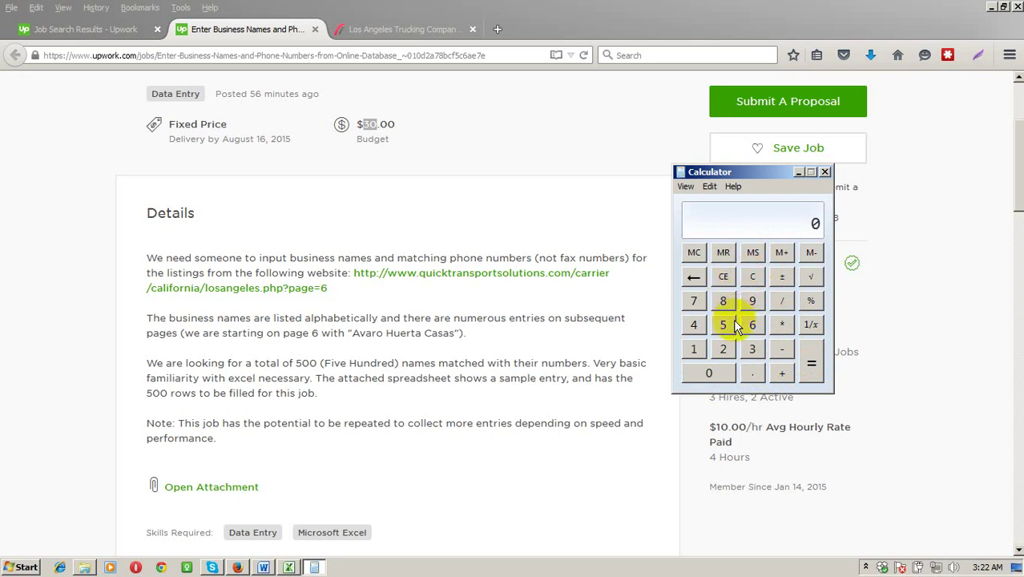
Step: Work out the pay per name by dividing the $30 budget by the 500 required names
click(753, 350)
click(711, 374)
click(782, 301)
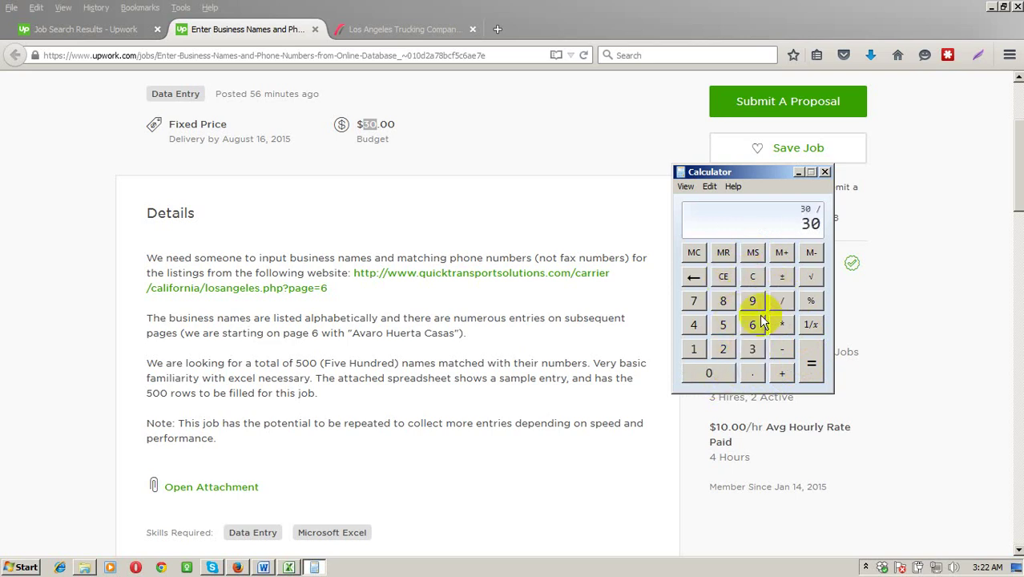
click(724, 327)
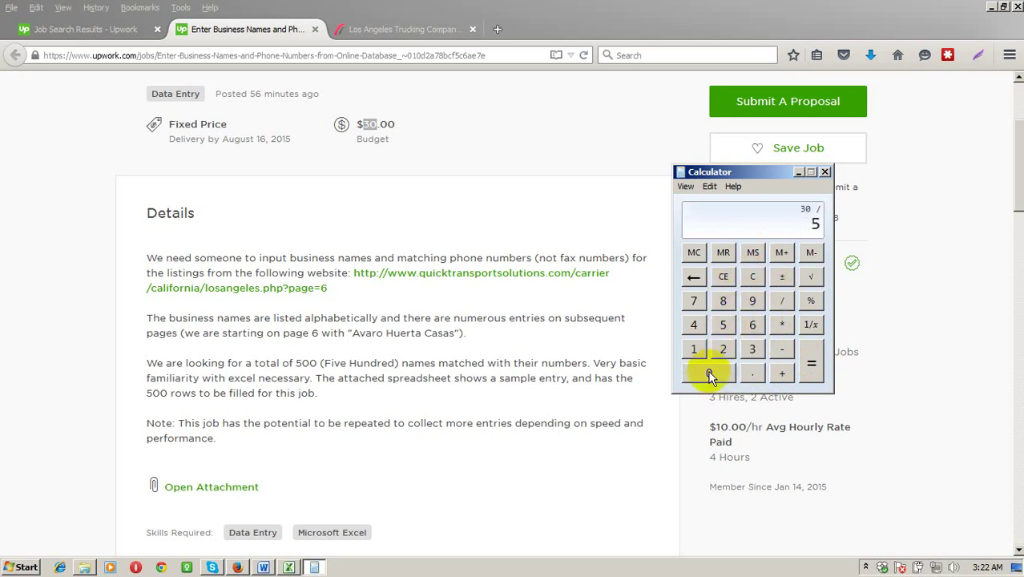
click(809, 365)
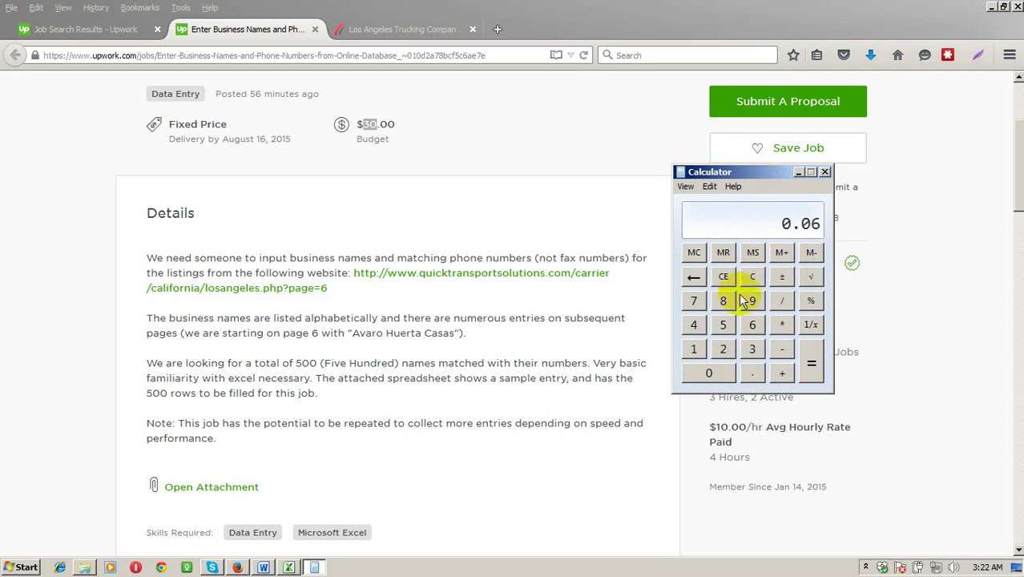
Step: Multiply the calculated pay per name by 75 and return to the job page in Firefox
click(693, 302)
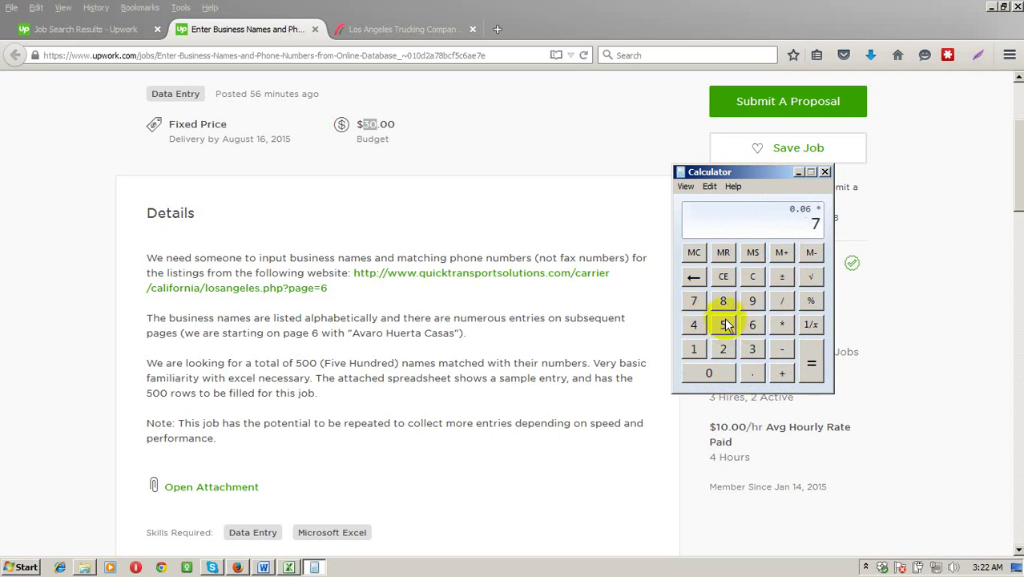
click(811, 361)
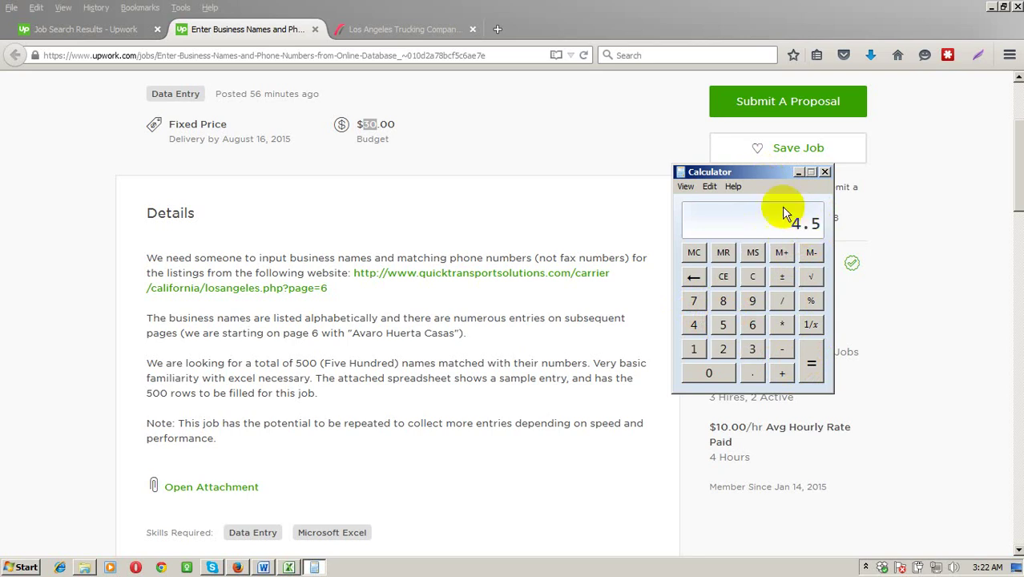
click(659, 7)
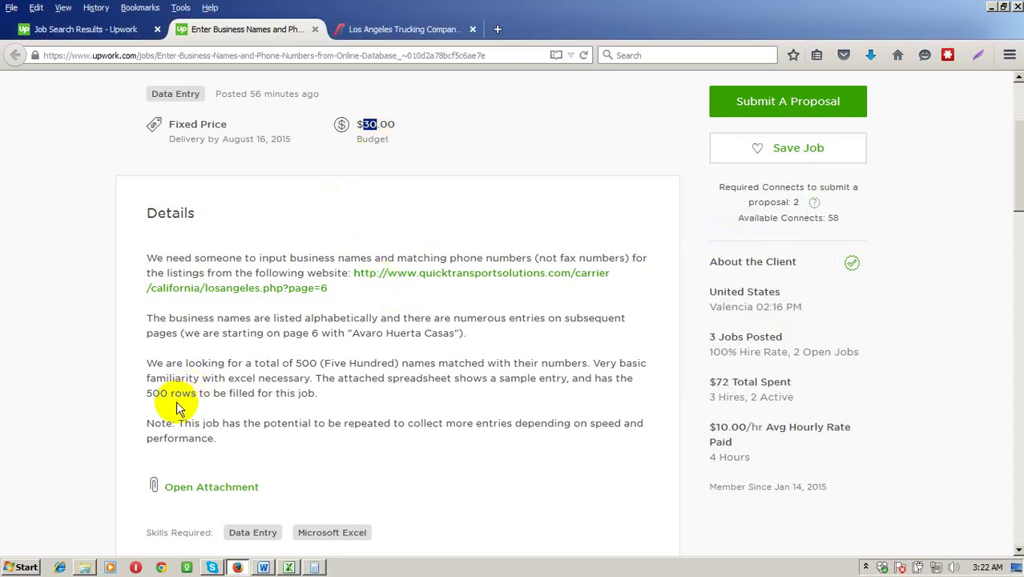
Step: Switch to the Application Format_1 letter in Word and delete "researcher and" from its first sentence
click(265, 567)
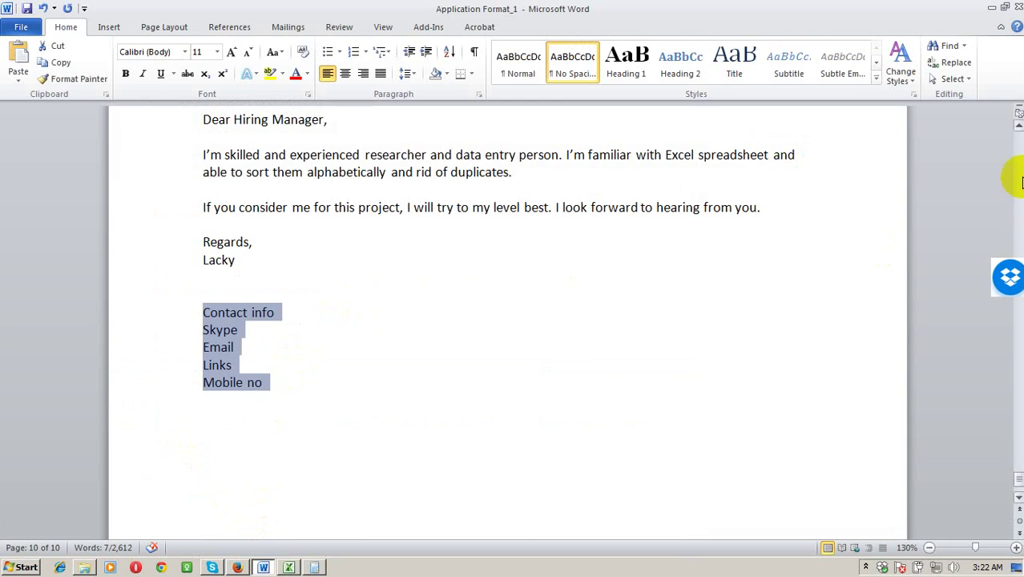
click(212, 119)
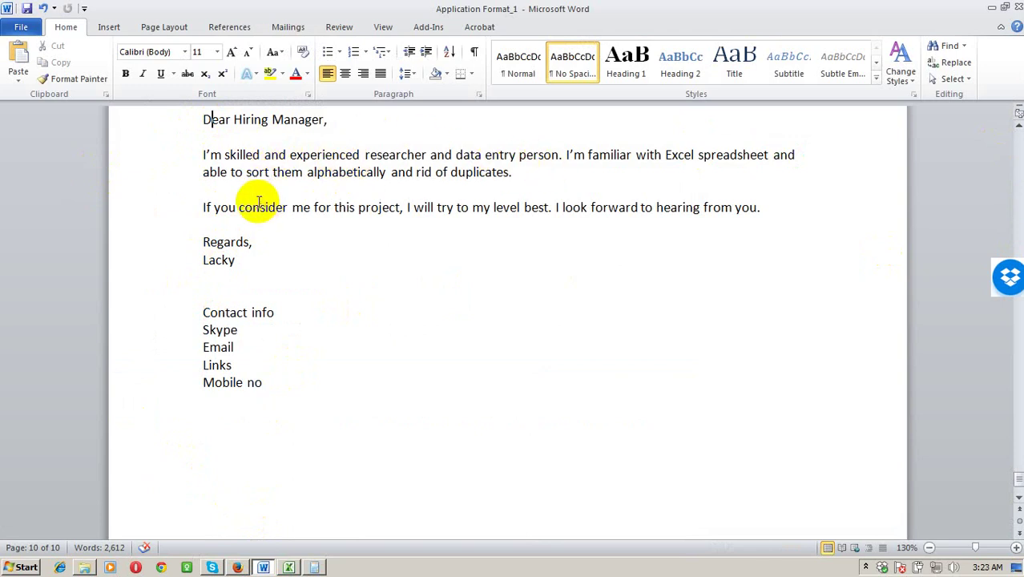
scroll(241, 199, up, 1)
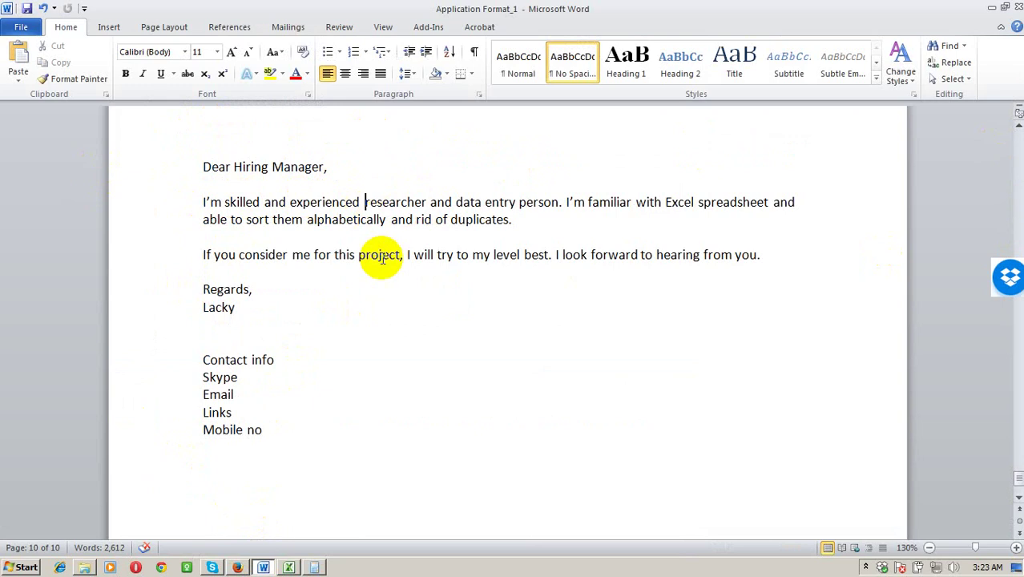
key(ctrl+shift+Right)
key(ctrl+shift+Right)
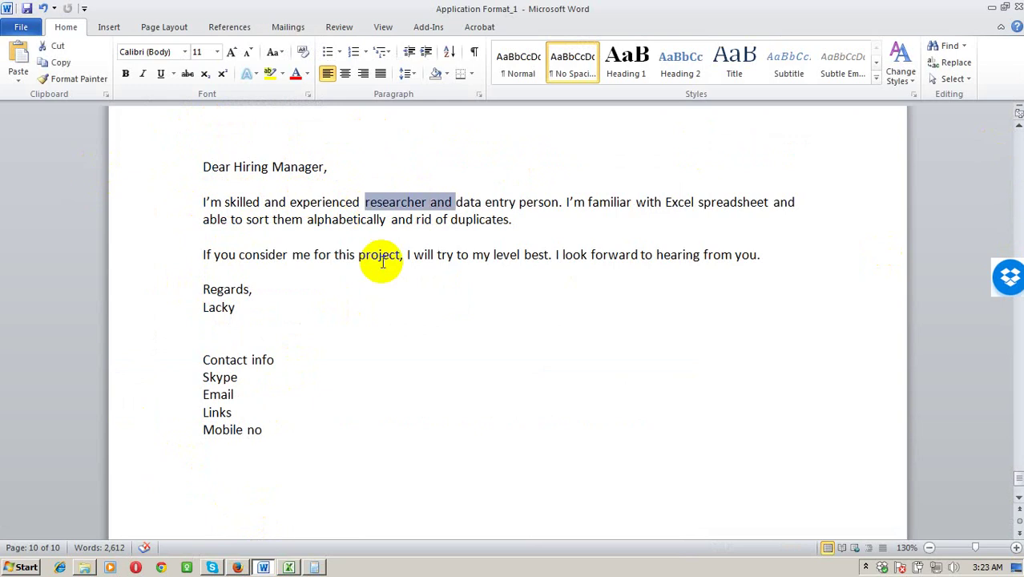
key(Delete)
Step: Capitalize "Data Entry" in the letter's first sentence and replace "person" with "Clark"
key(shift+Right)
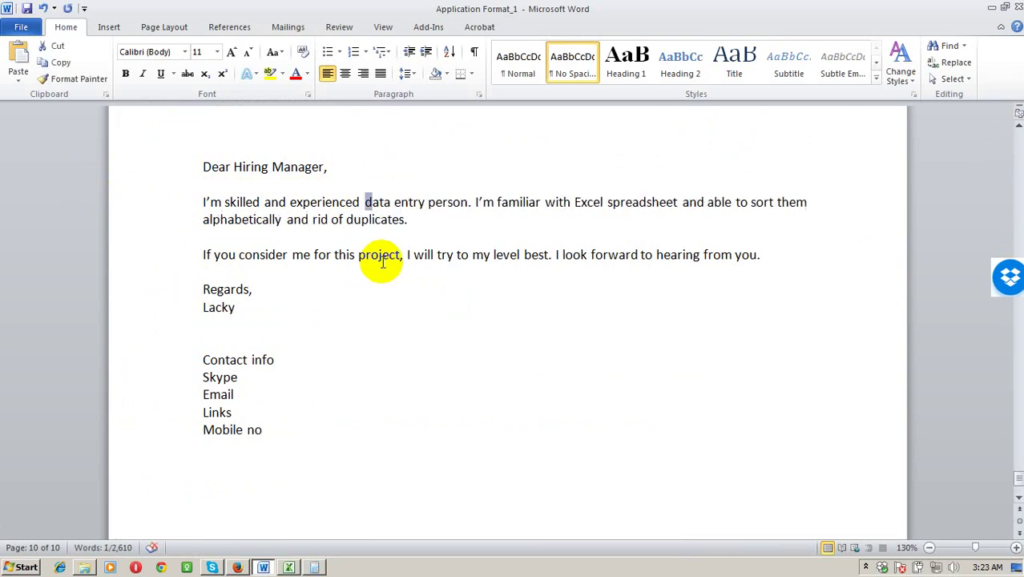
text(Data E)
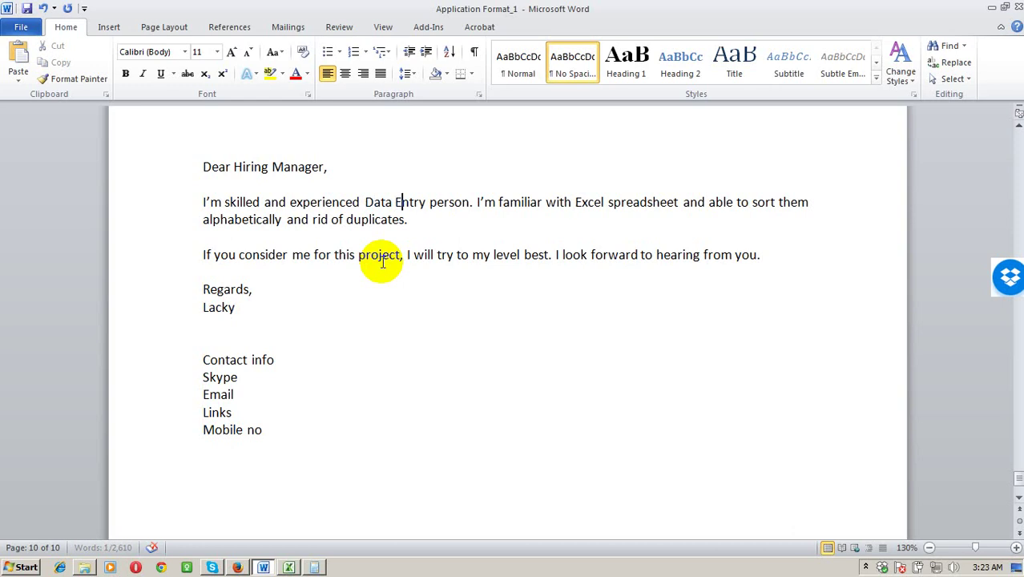
key(ctrl+shift+Right)
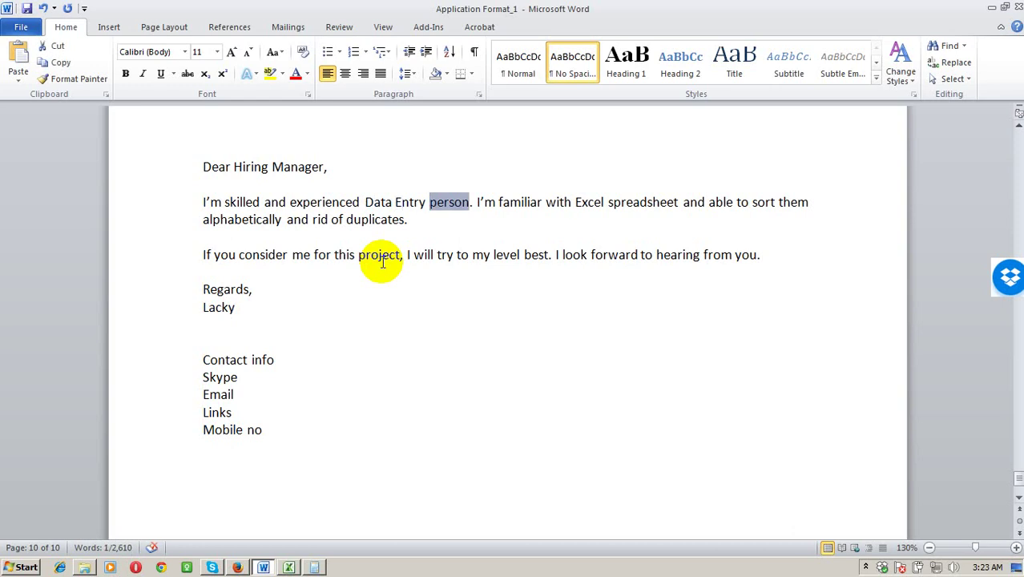
text(Clark)
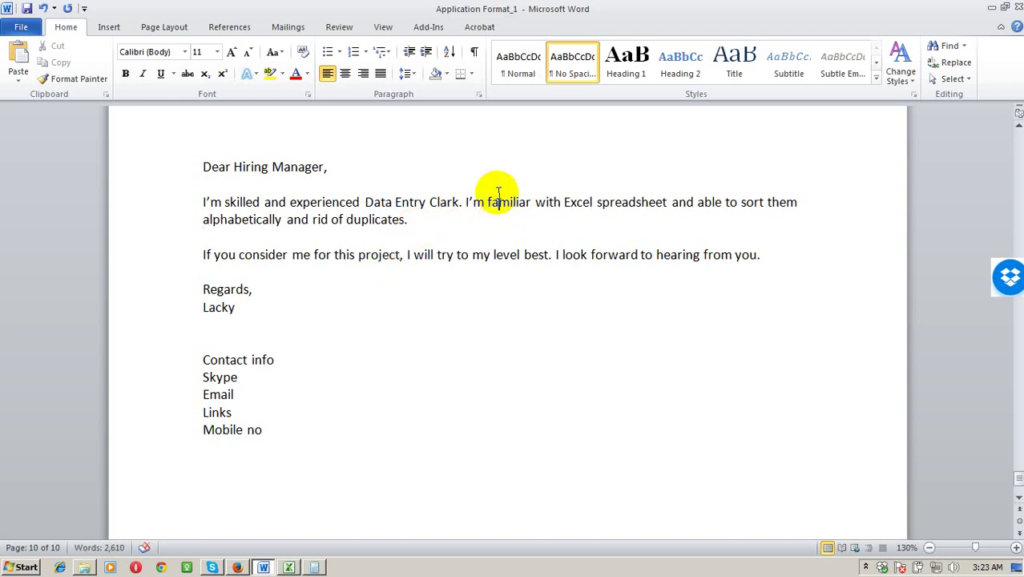
Step: Check the wording "Clark" by translating it from English to Bengali with Google Translate in a new Firefox tab
double_click(441, 200)
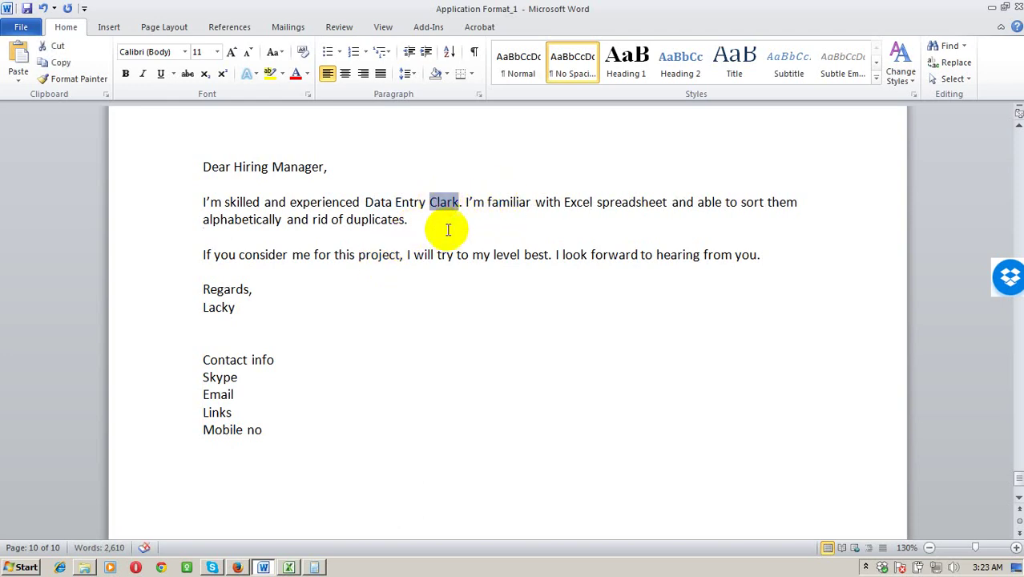
click(241, 568)
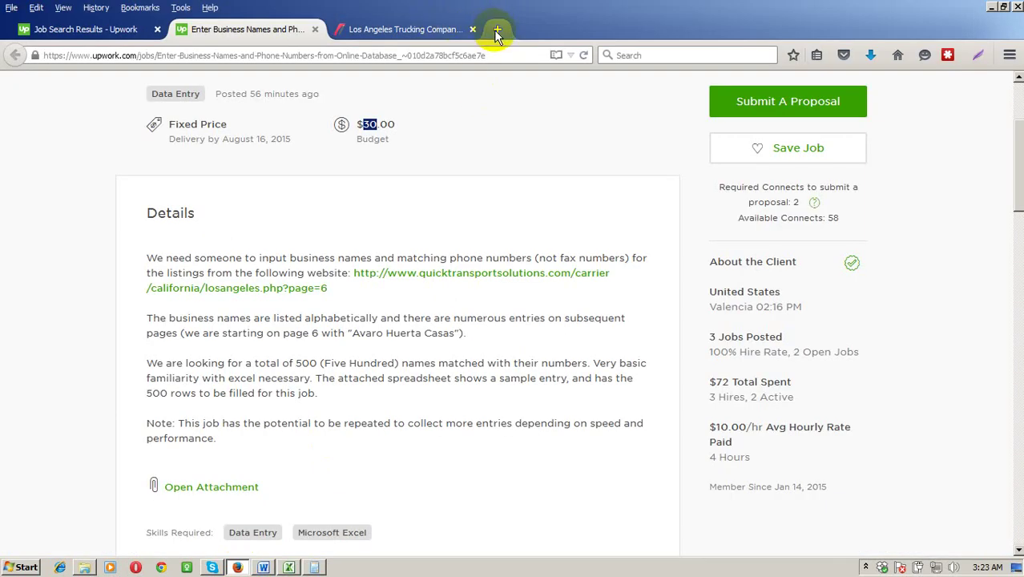
click(497, 32)
text(translate.google.com/)
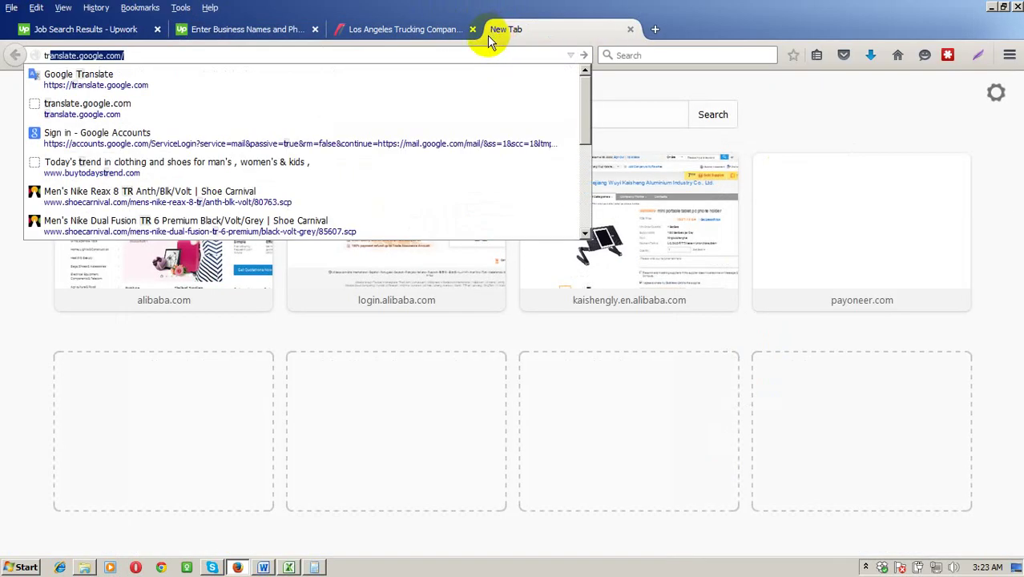
key(Return)
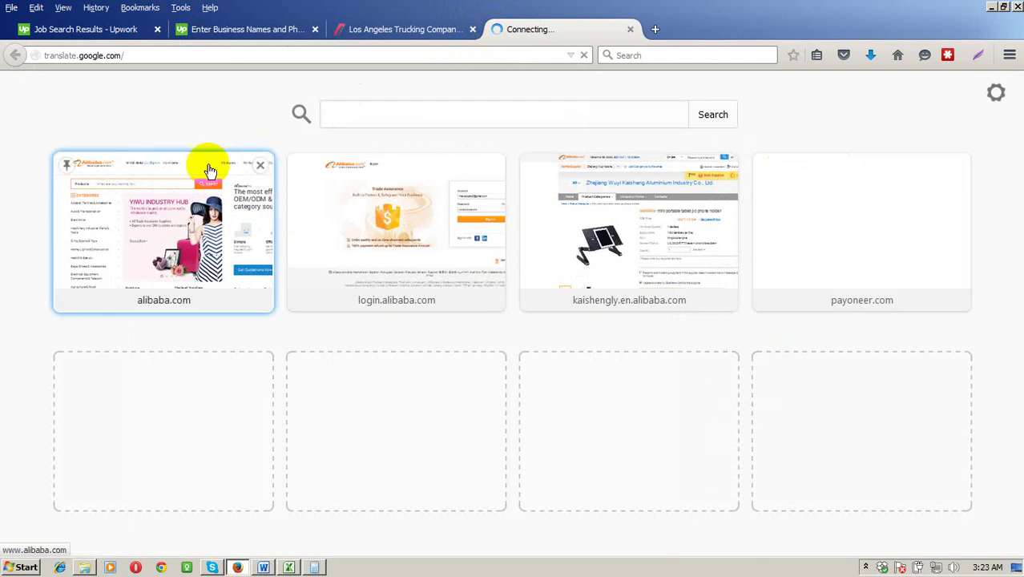
click(150, 240)
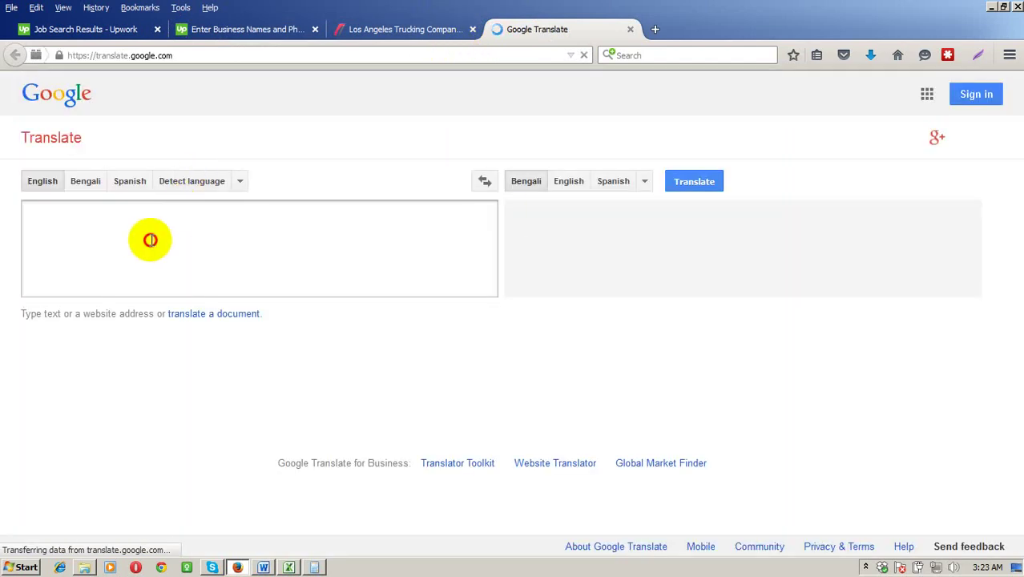
text(Clark)
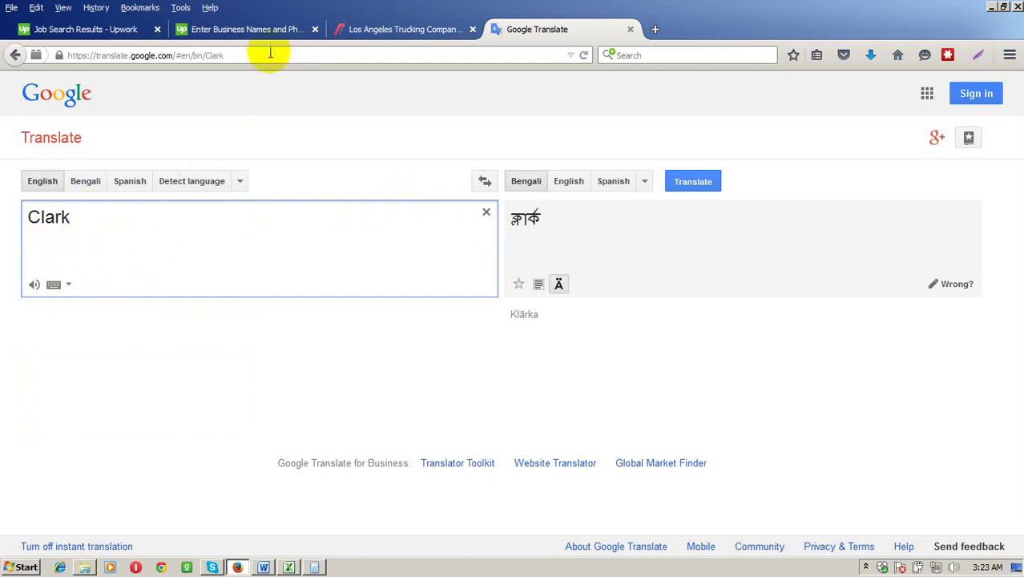
Step: Return to the application letter in Word and delete the word "spreadsheet" after "Excel"
click(215, 32)
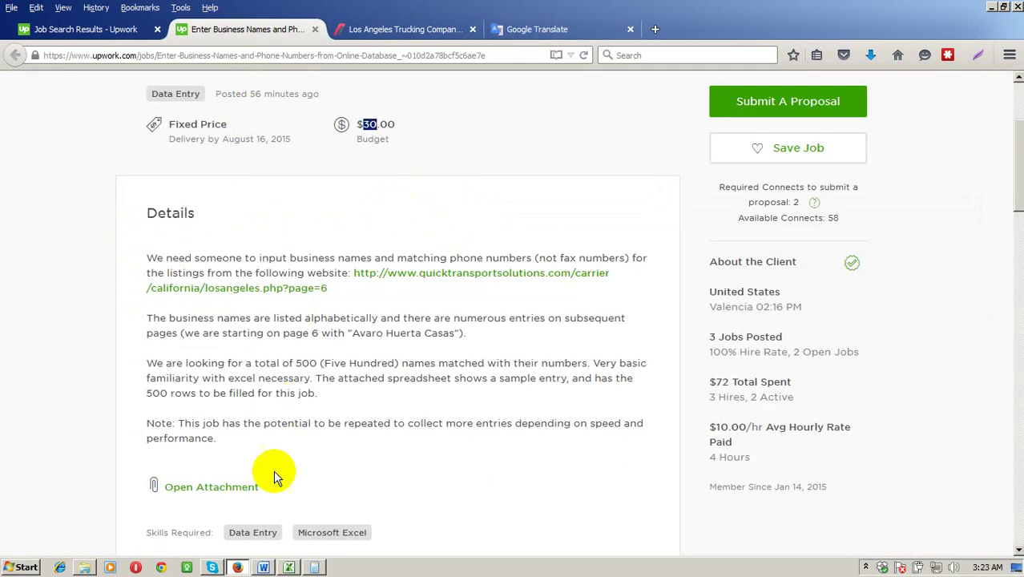
click(263, 565)
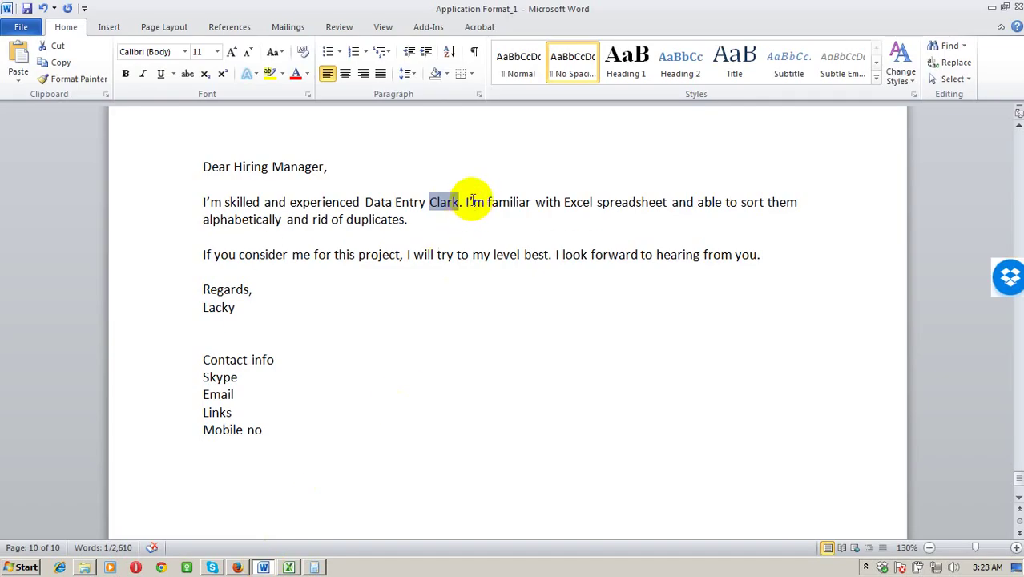
click(614, 202)
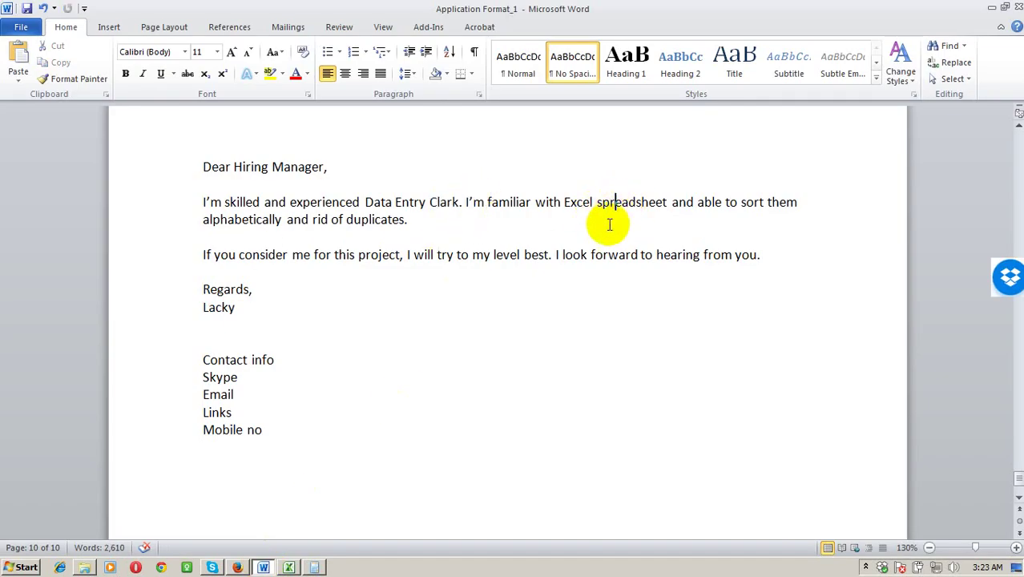
double_click(612, 203)
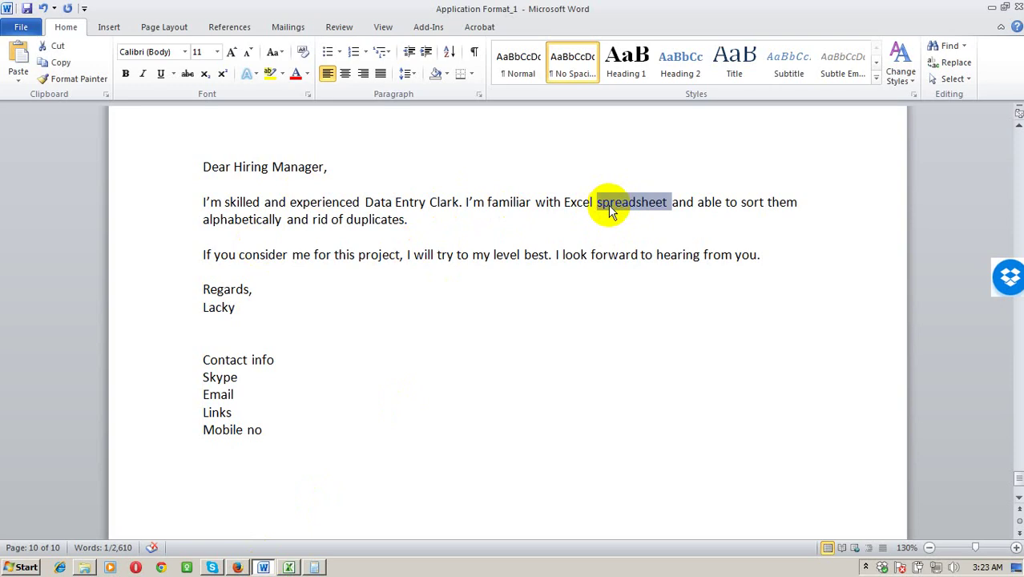
key(Delete)
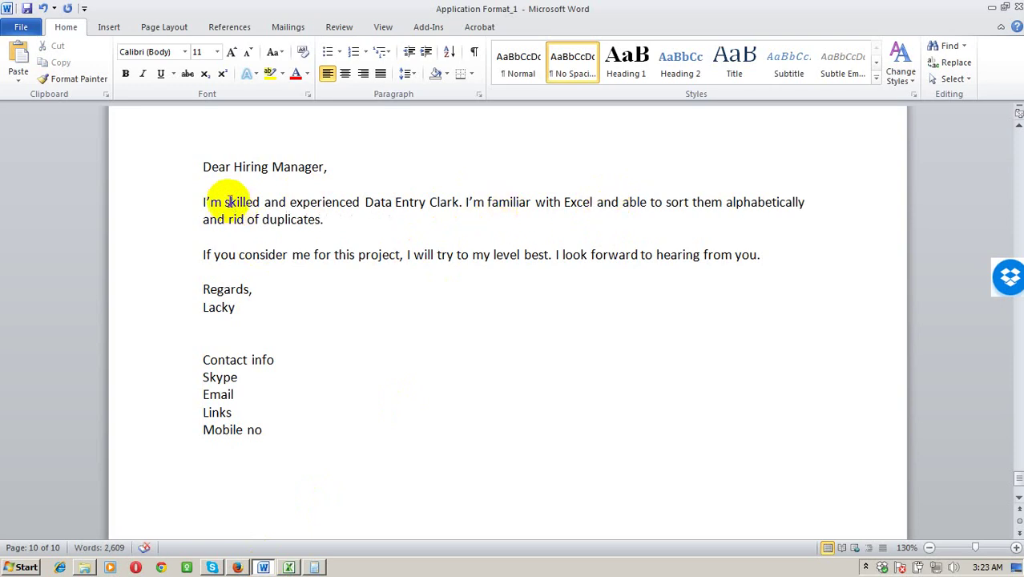
Step: Replace "experienced" with "efficient" in the letter's first sentence
click(225, 201)
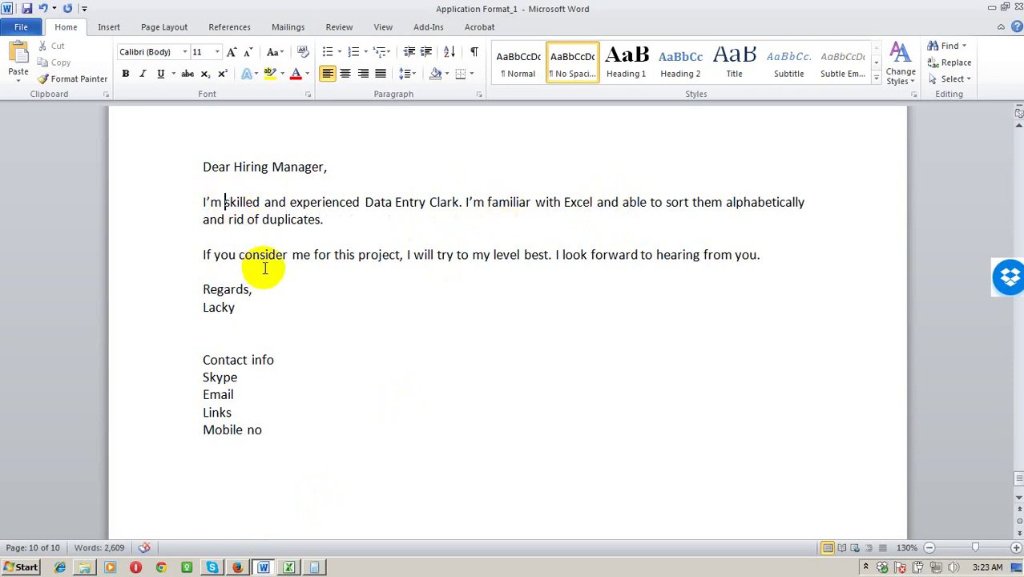
key(ctrl+shift+Right)
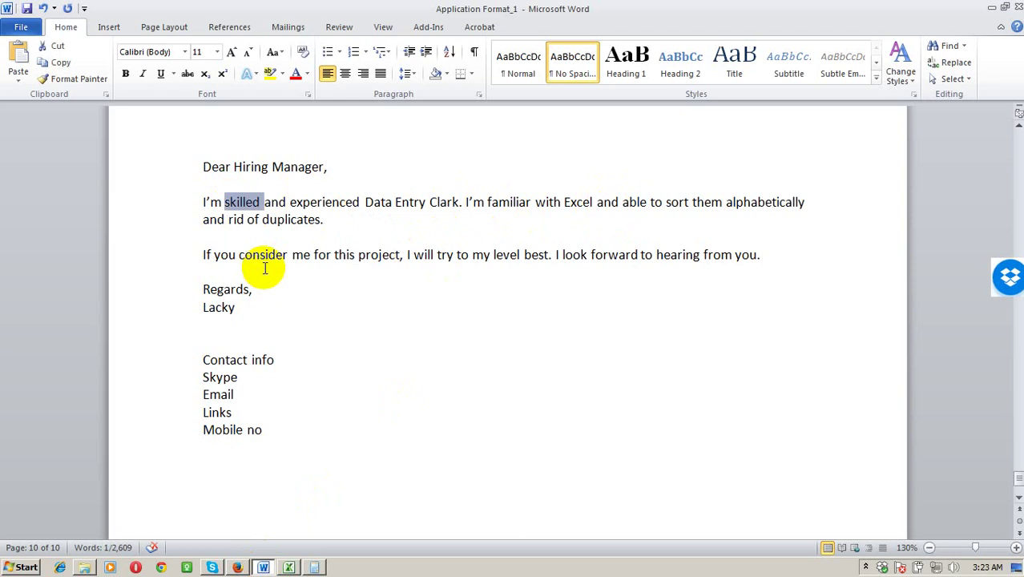
key(ctrl+Right)
key(ctrl+shift+Right)
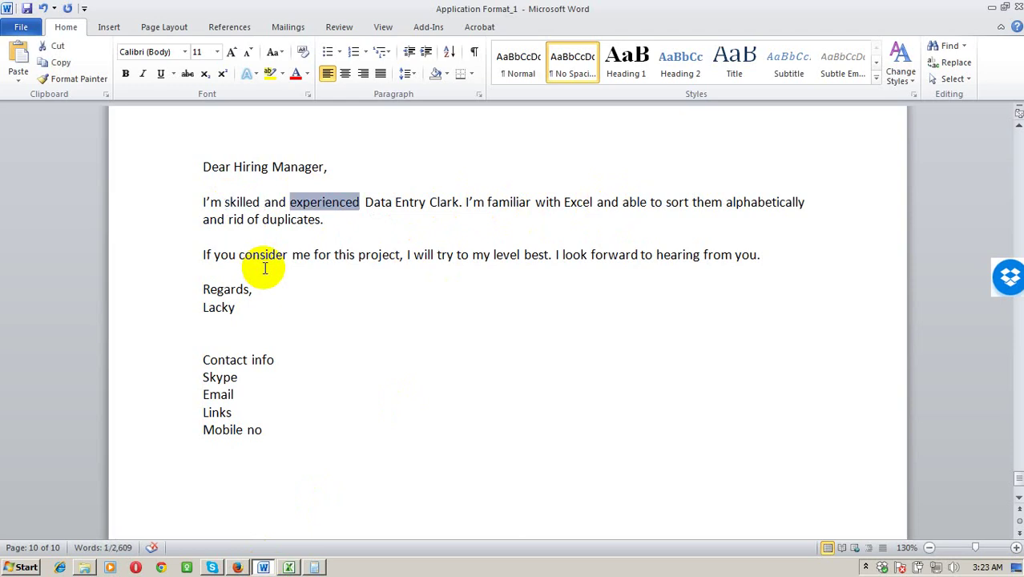
text(effici)
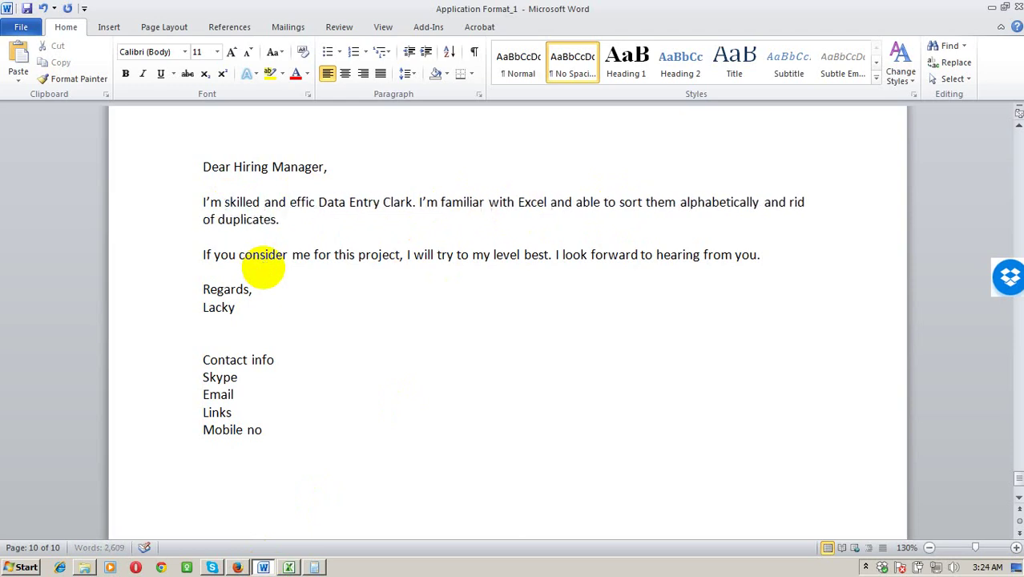
text(ent)
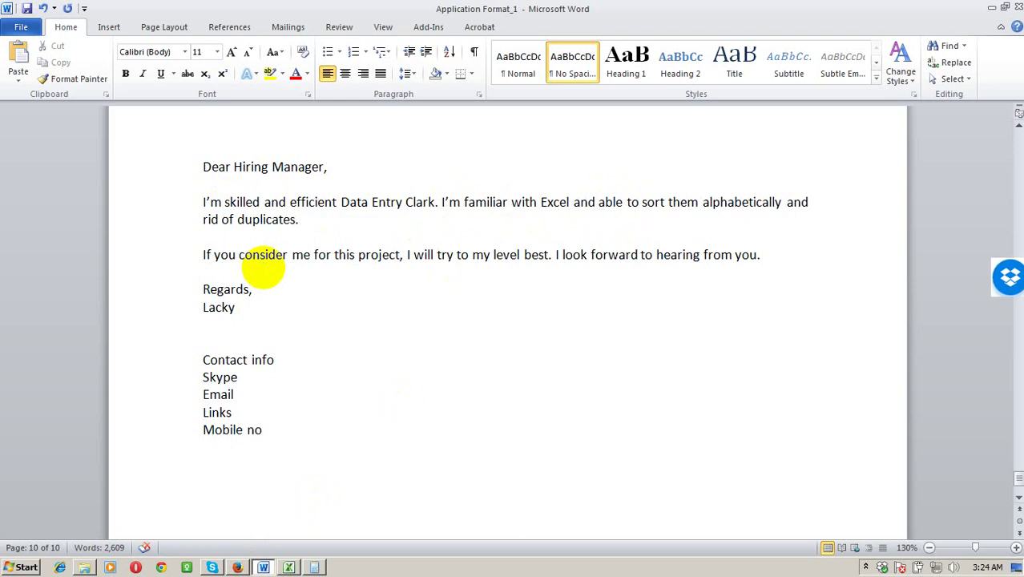
Step: Replace "sort them alphabetically and rid of duplicates" in the letter's second sentence with "copy/paste Business Names and Phone Numbers"
click(320, 219)
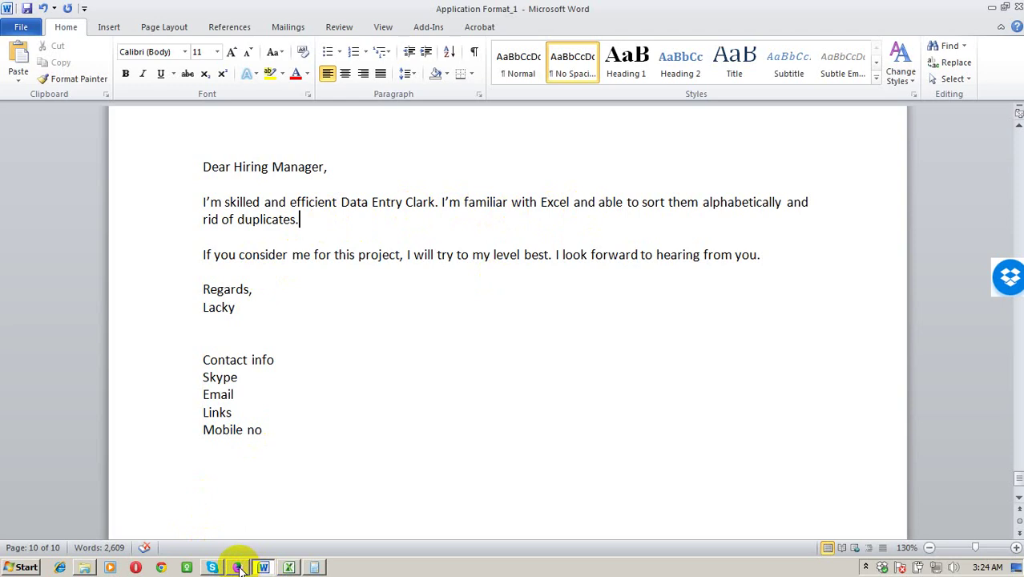
click(642, 203)
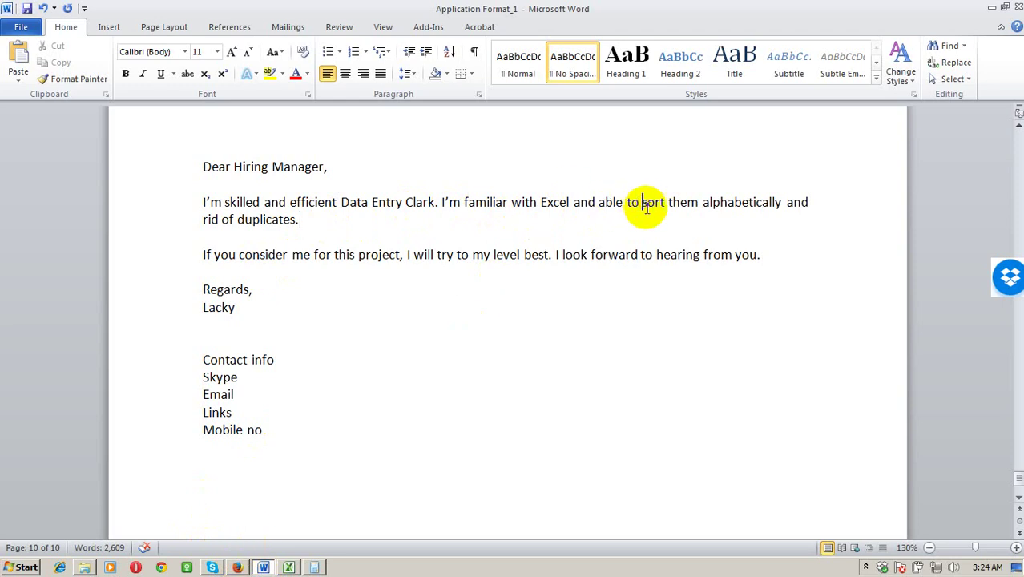
shift+click(299, 221)
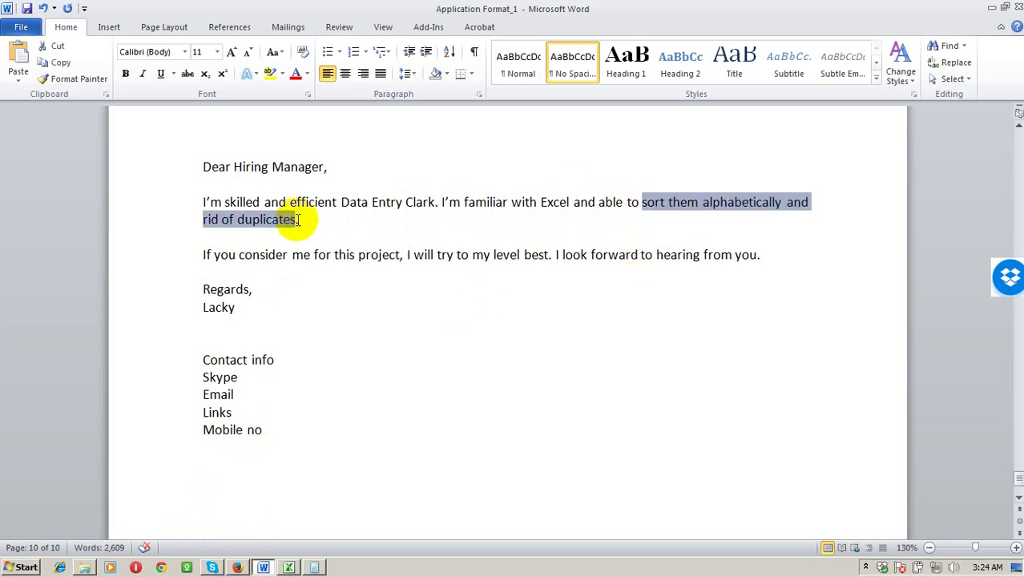
text(copy/paste)
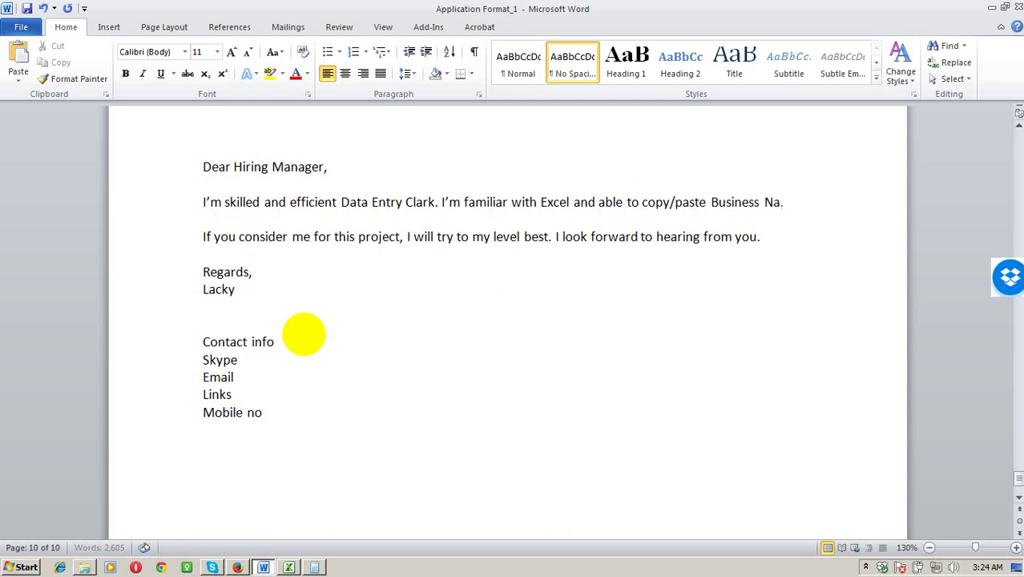
text(and Phone Numbers)
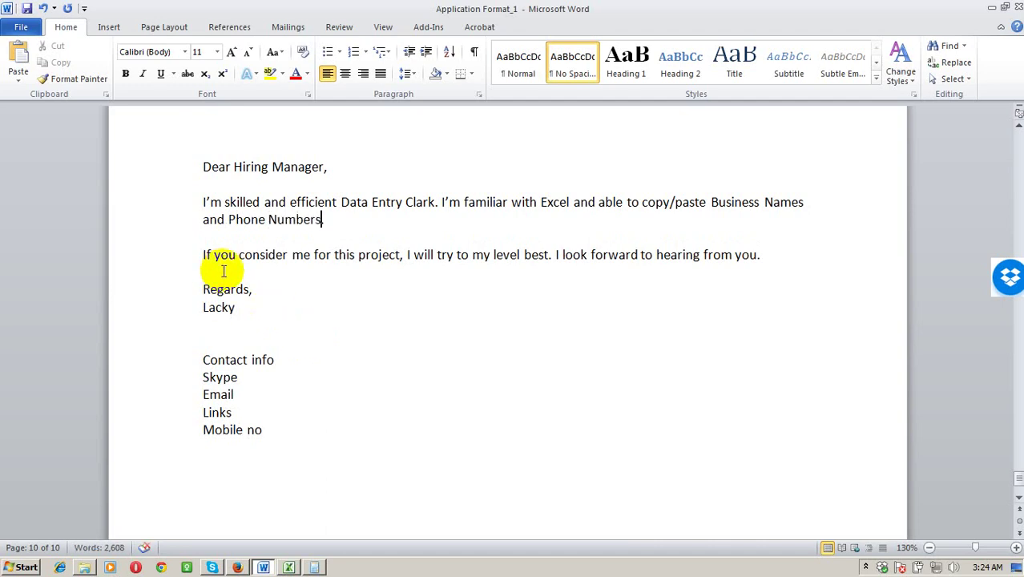
Step: Extend the sentence after "Phone Numbers" with "into the Excel file", reusing the word "Excel" from earlier in the paragraph
text(. i.)
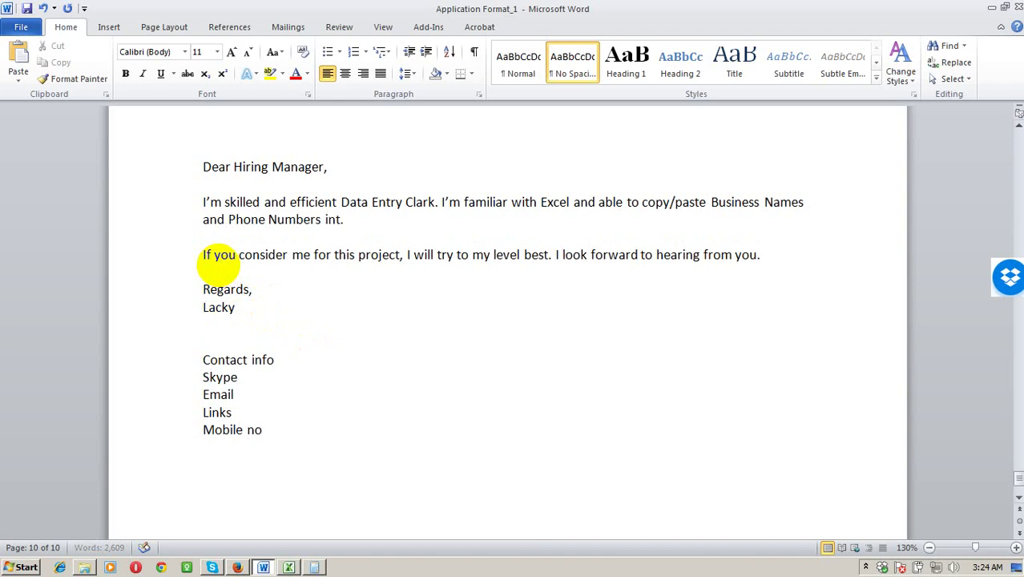
text(nto the)
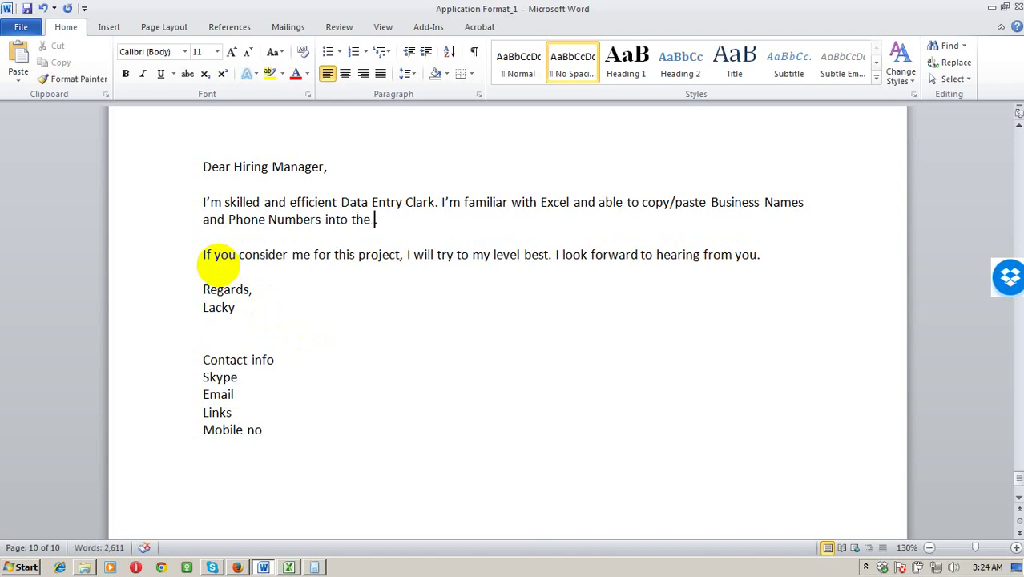
double_click(545, 202)
key(ctrl+c)
double_click(376, 219)
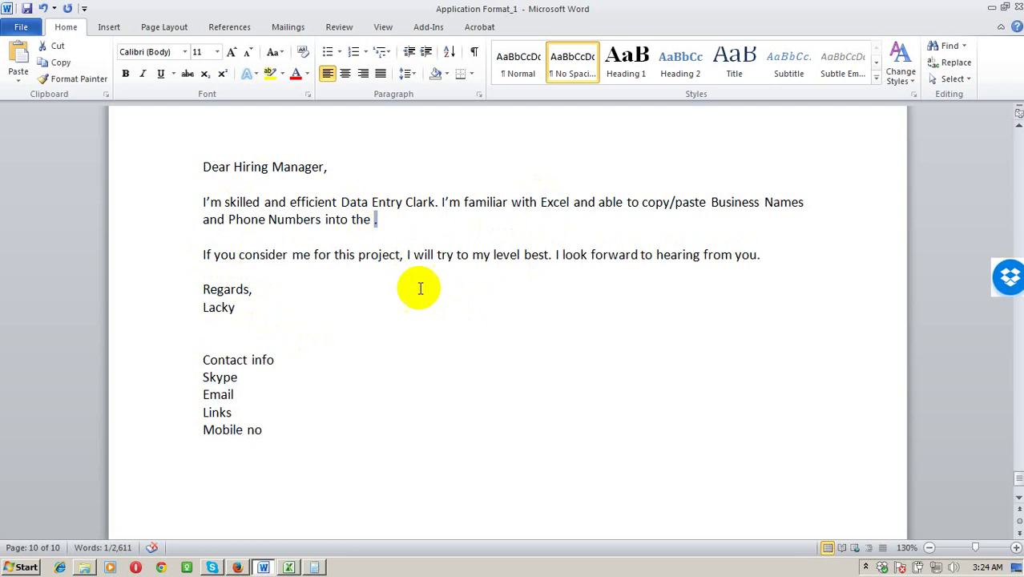
key(BackSpace)
key(ctrl+v)
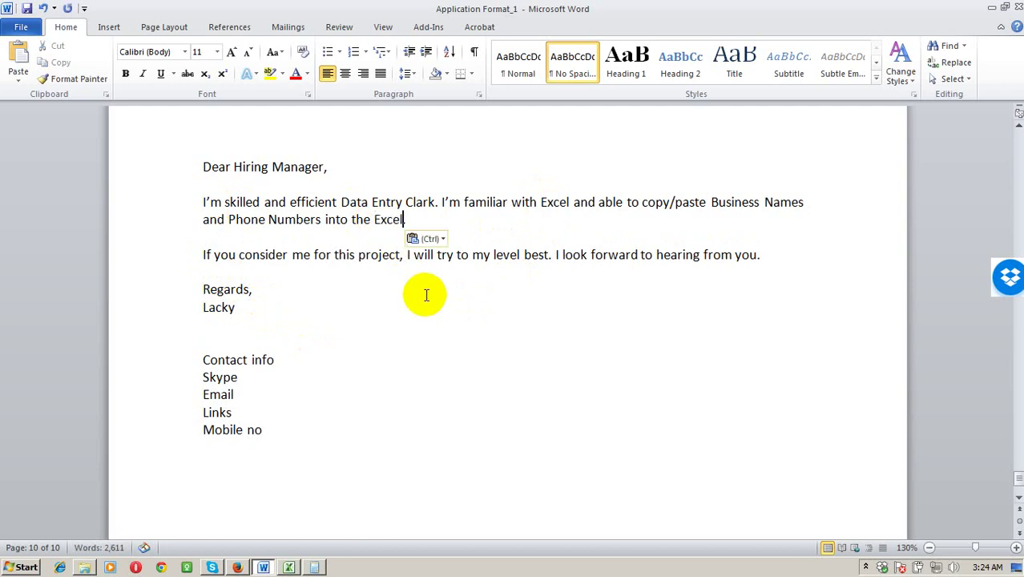
text(file)
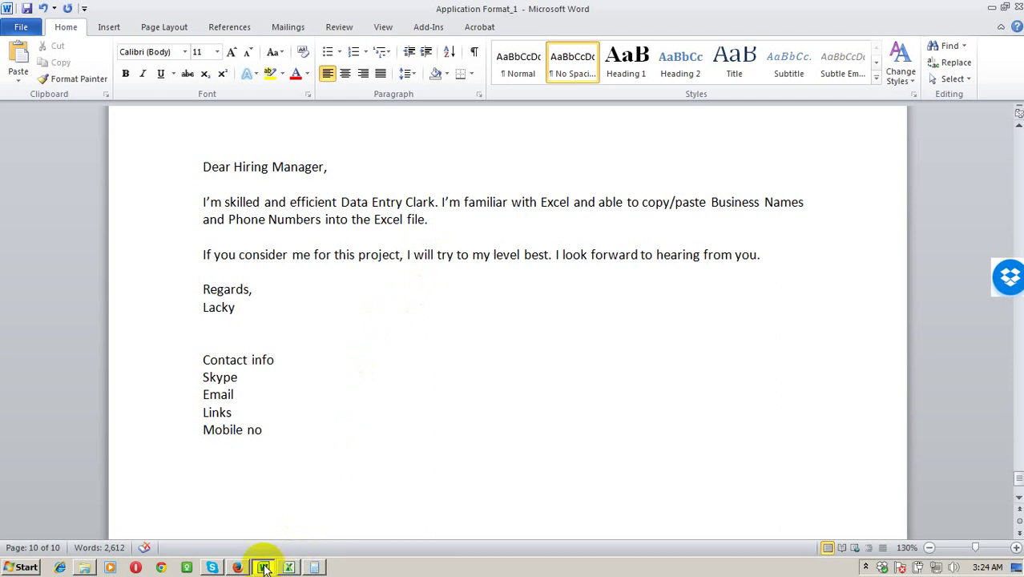
Step: Check the Upwork job details in Firefox, return to Word and add "I can provide 100% accurate service." after "Excel file."
click(237, 567)
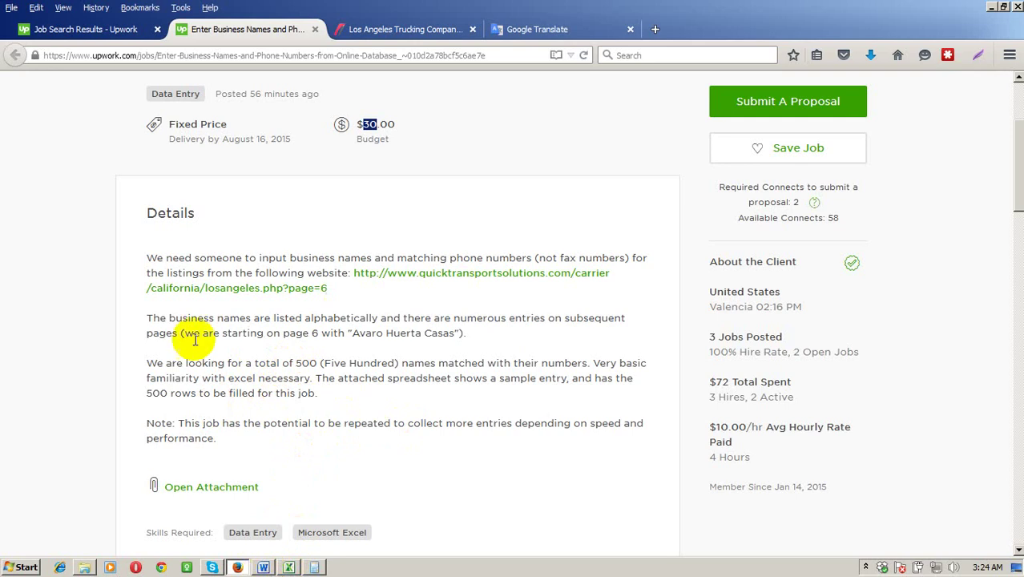
click(265, 566)
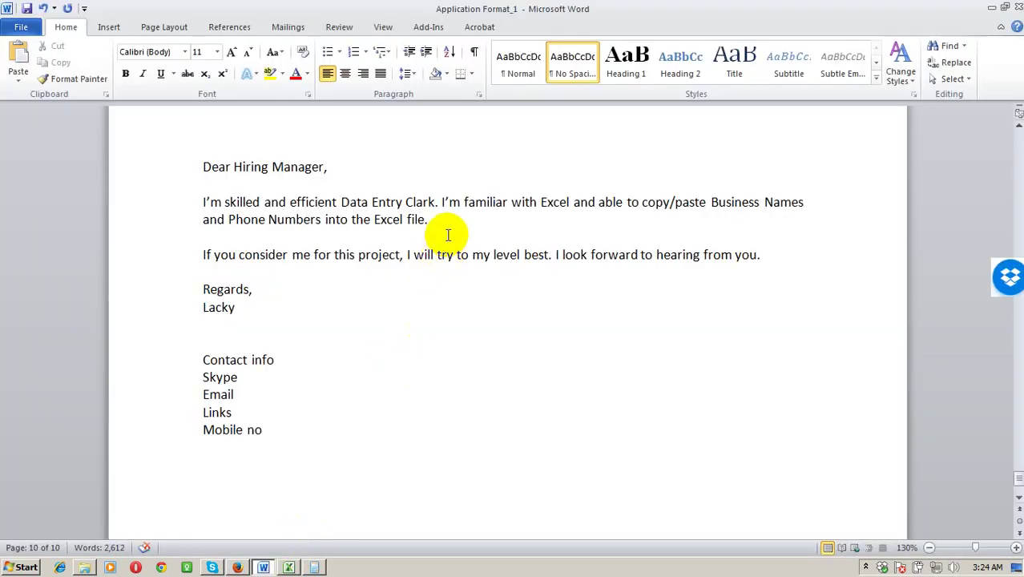
text(. )
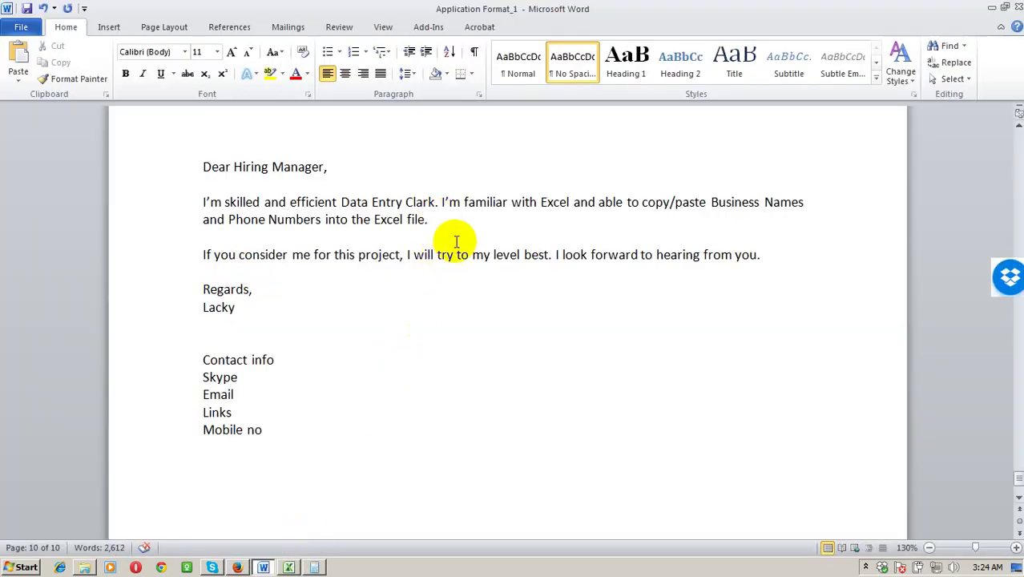
text(I)
key(BackSpace)
key(BackSpace)
key(BackSpace)
text(can provide )
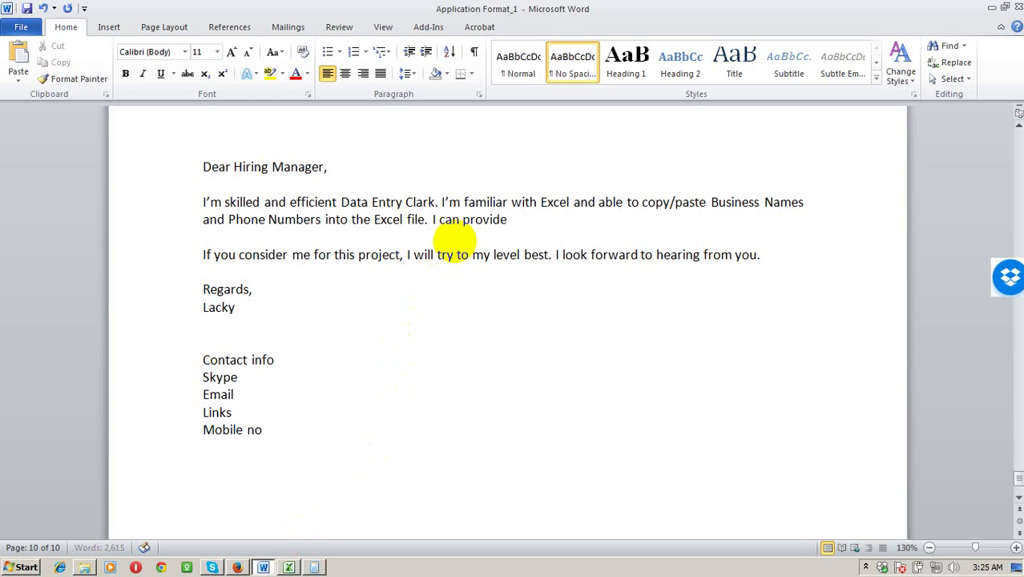
text(100% acc)
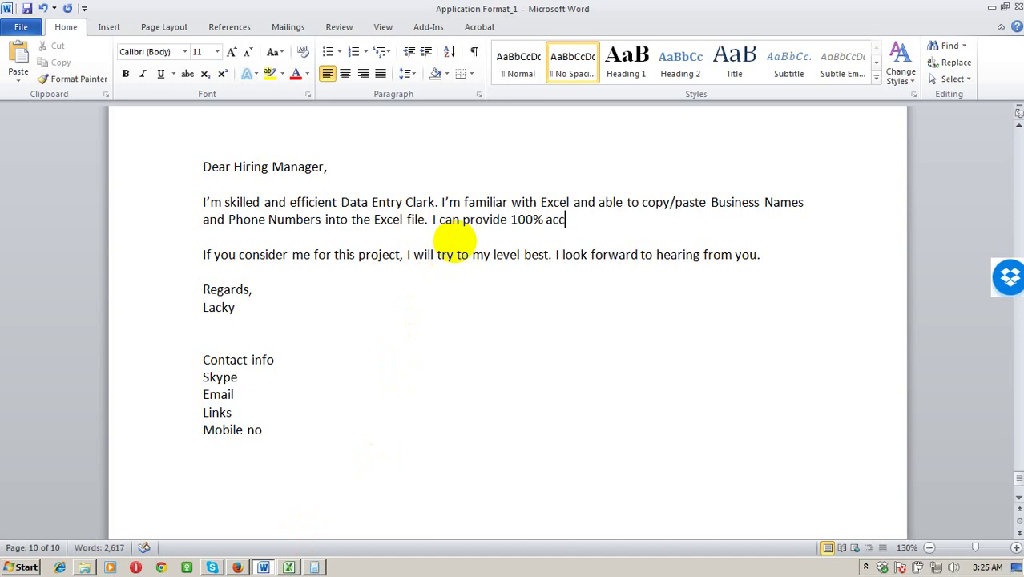
text(urate serv)
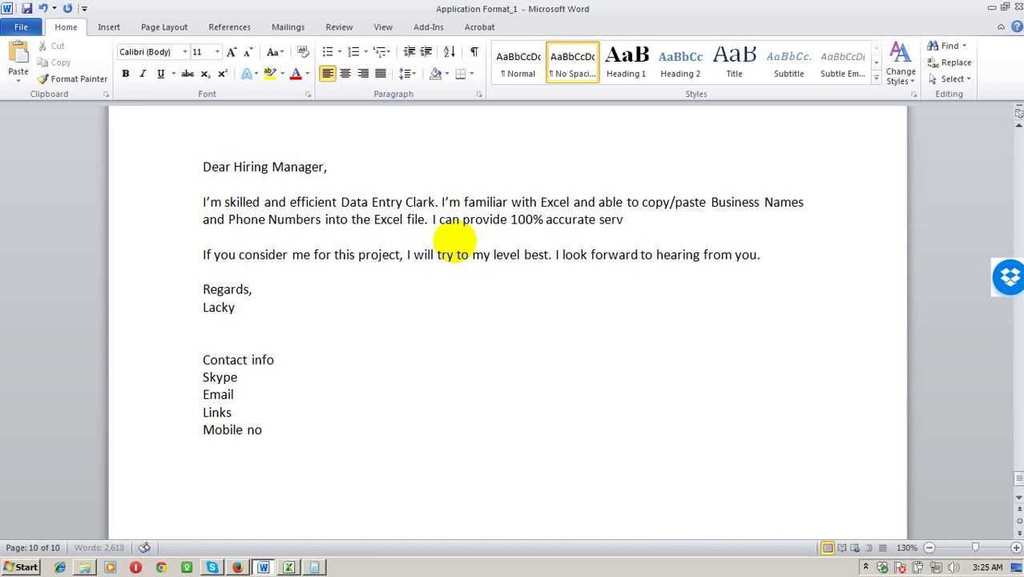
text(ice.)
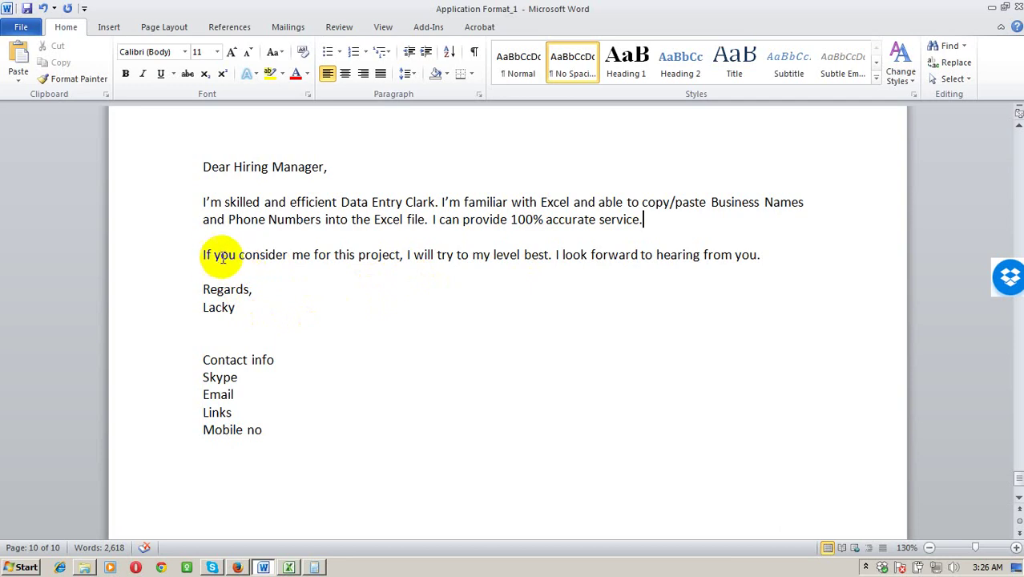
Step: Change "this project" to "the project" in the letter's closing paragraph
click(356, 256)
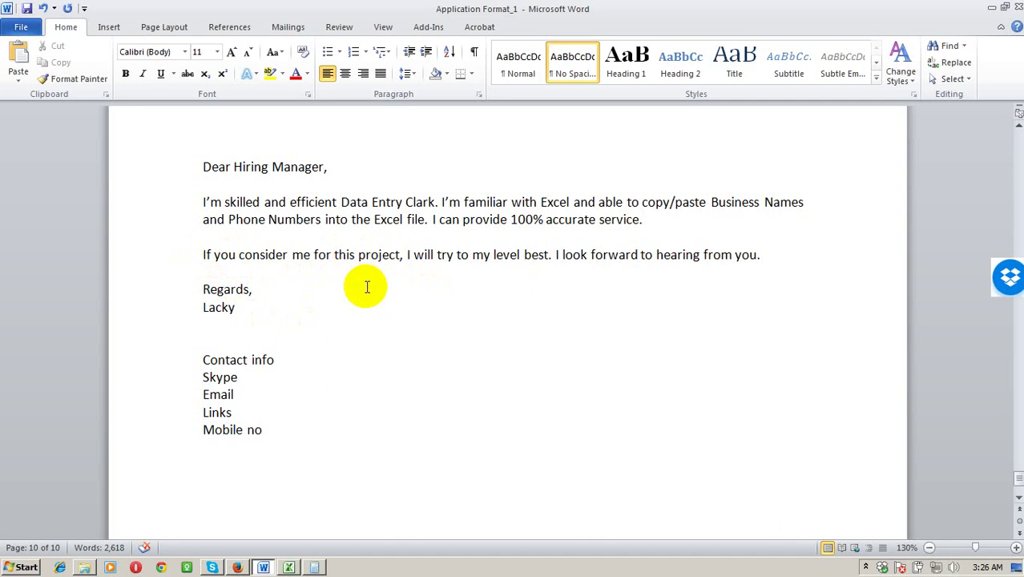
key(BackSpace)
key(BackSpace)
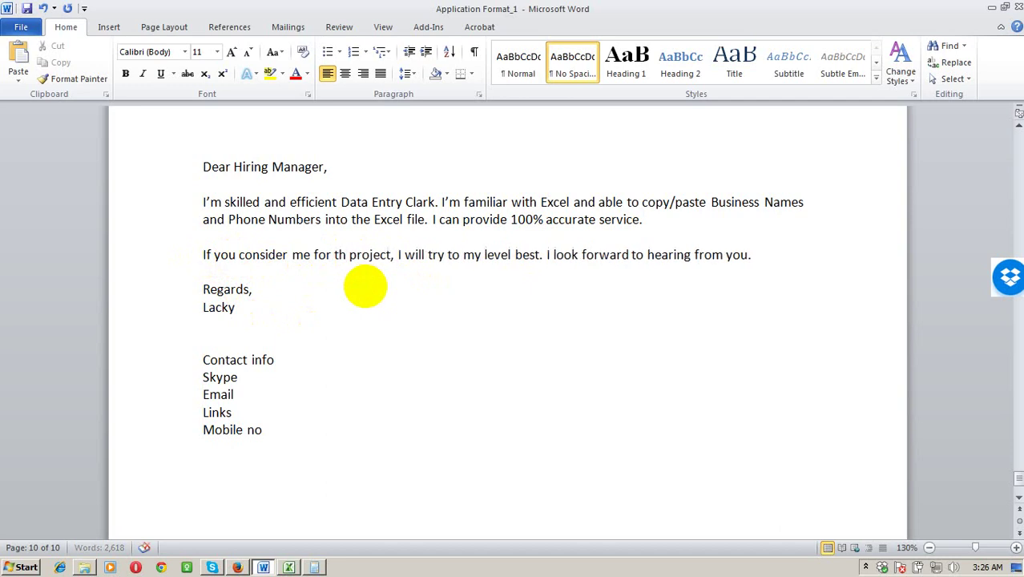
text(e)
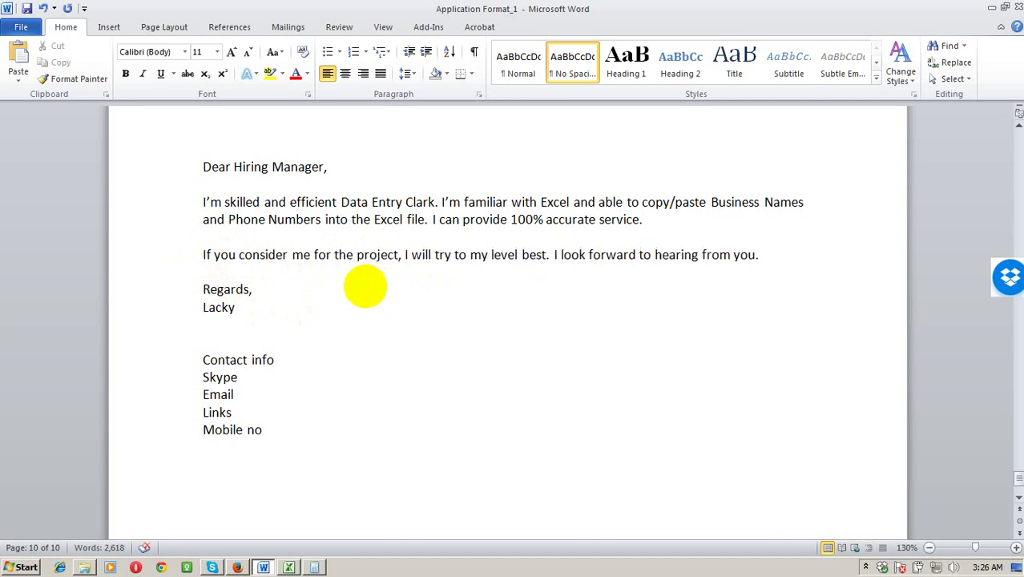
key(ctrl+Right)
key(ctrl+Right)
key(ctrl+Right)
key(ctrl+Right)
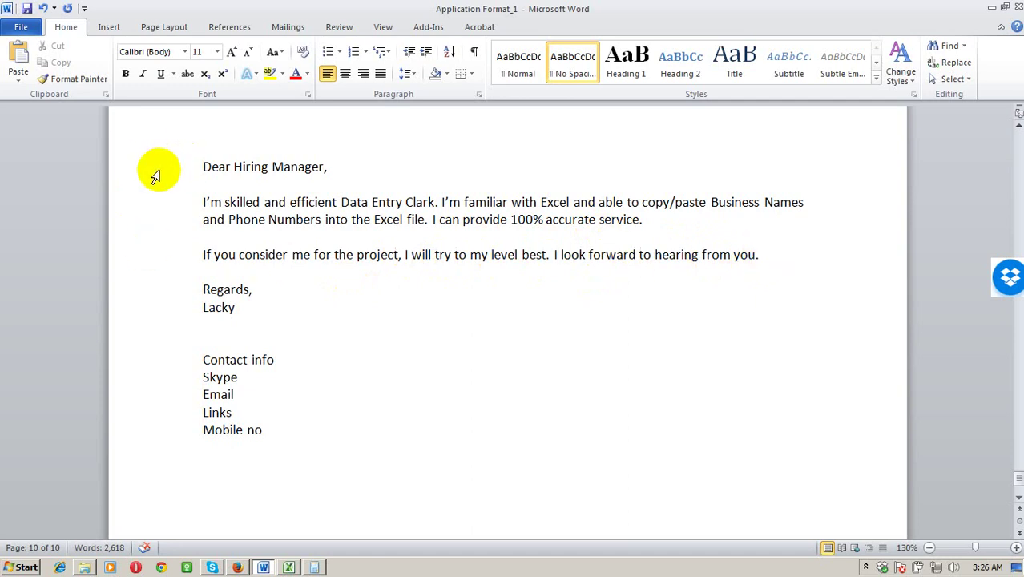
Step: Recheck the Upwork job details in Firefox, return to Word and insert "I've understand the task and" before "I can provide 100% accurate service"
drag(147, 165, 148, 310)
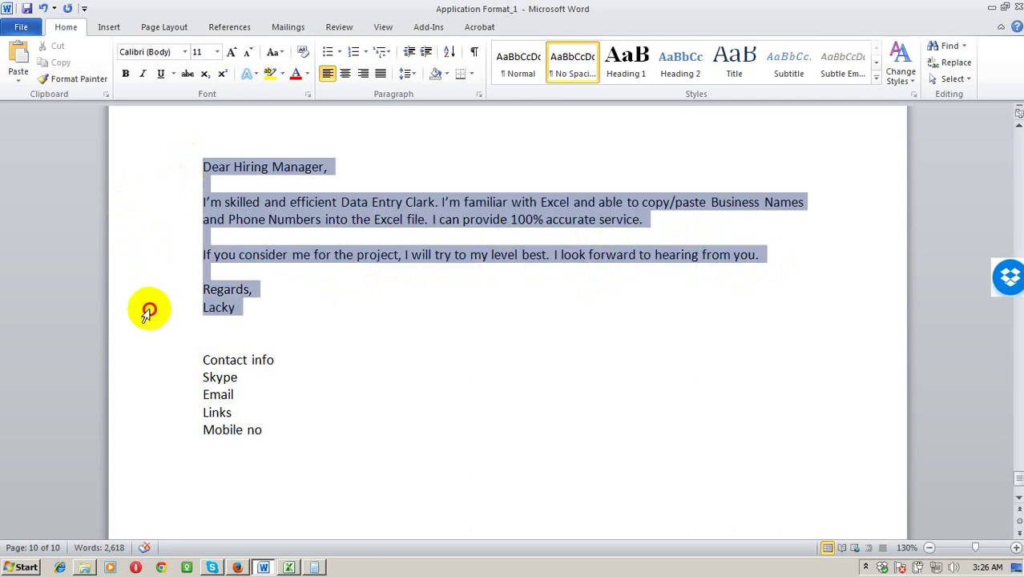
click(237, 567)
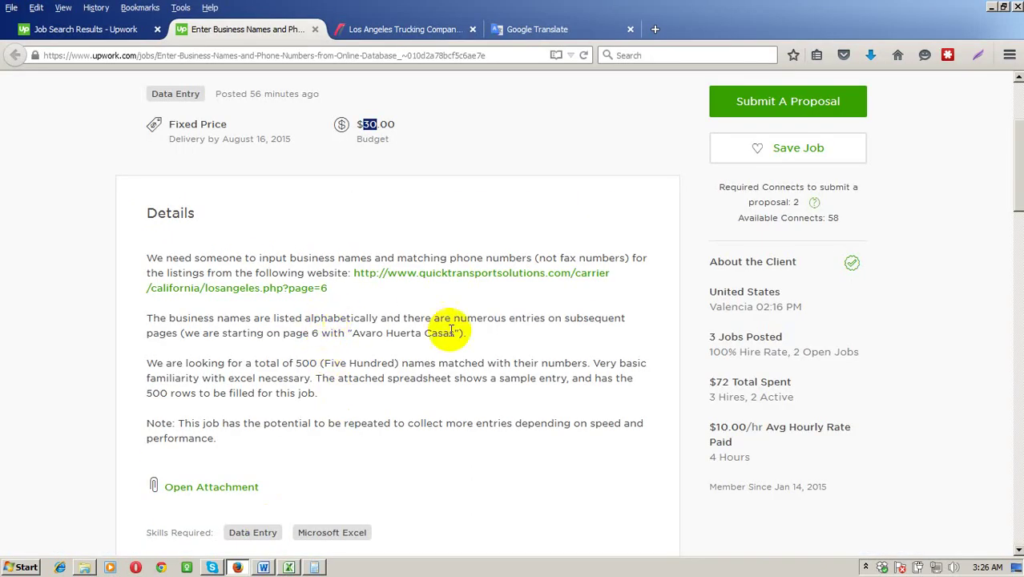
scroll(449, 336, down, 2)
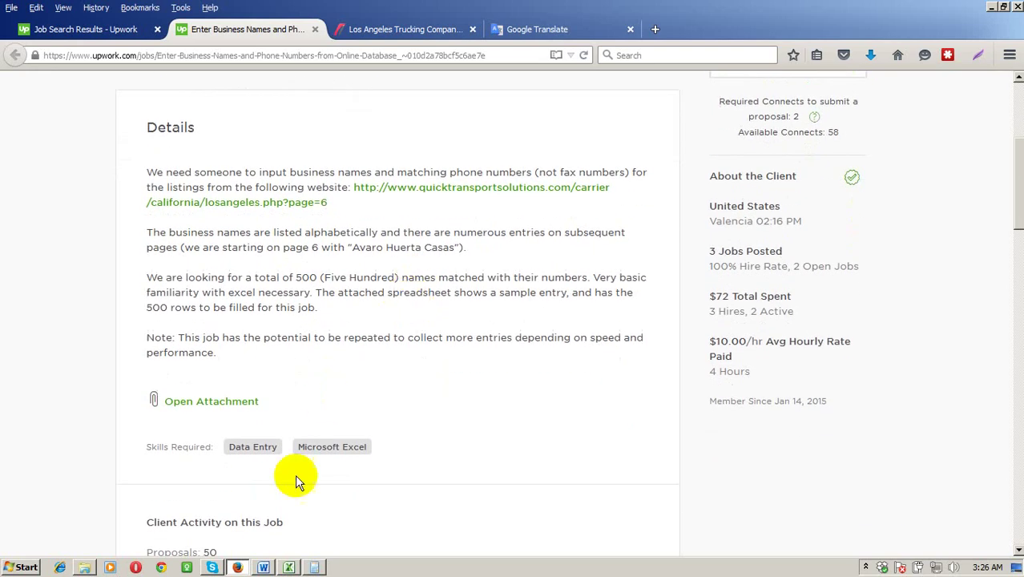
click(263, 567)
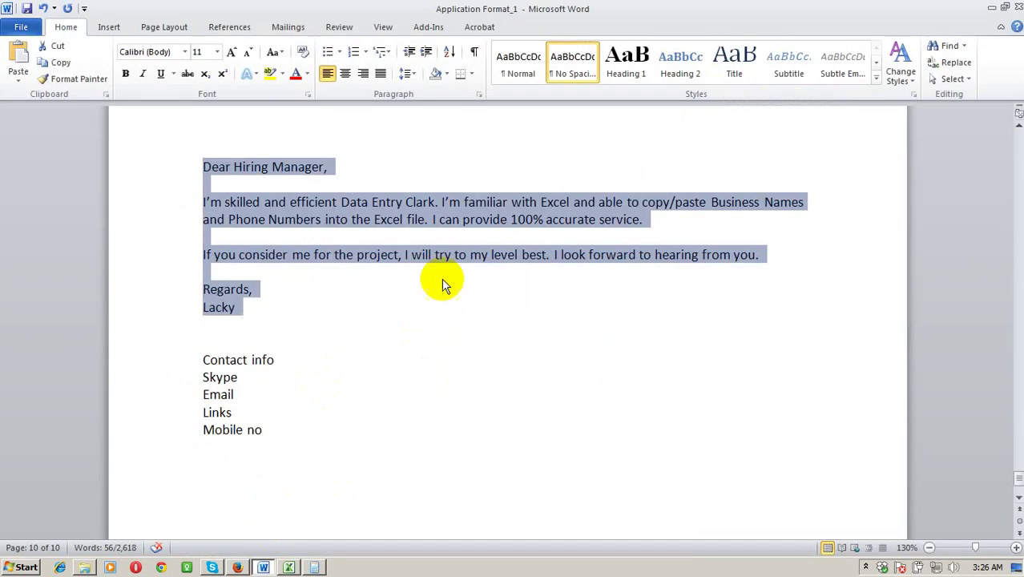
click(436, 217)
text(I)
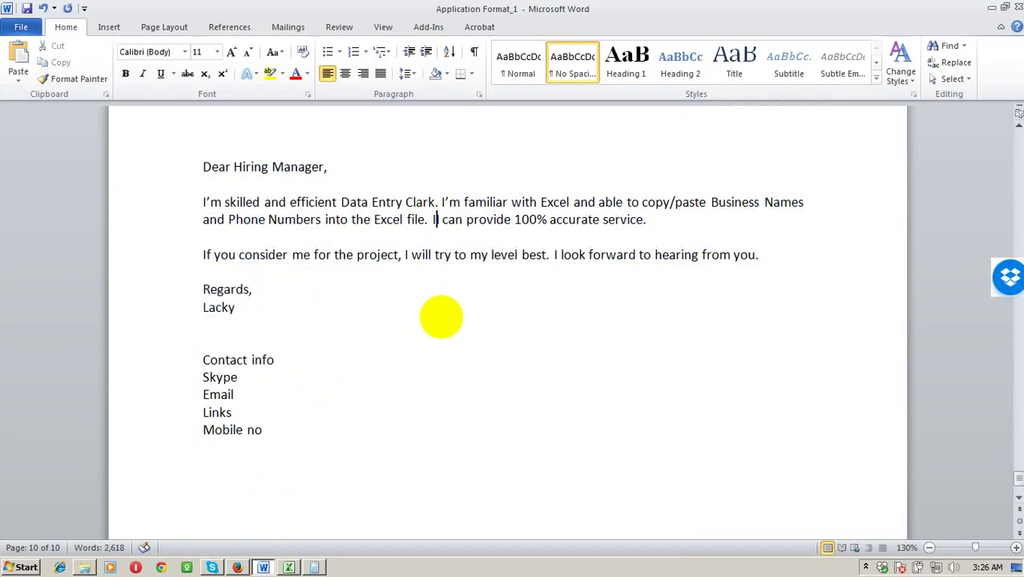
text('ve un)
text(derstand )
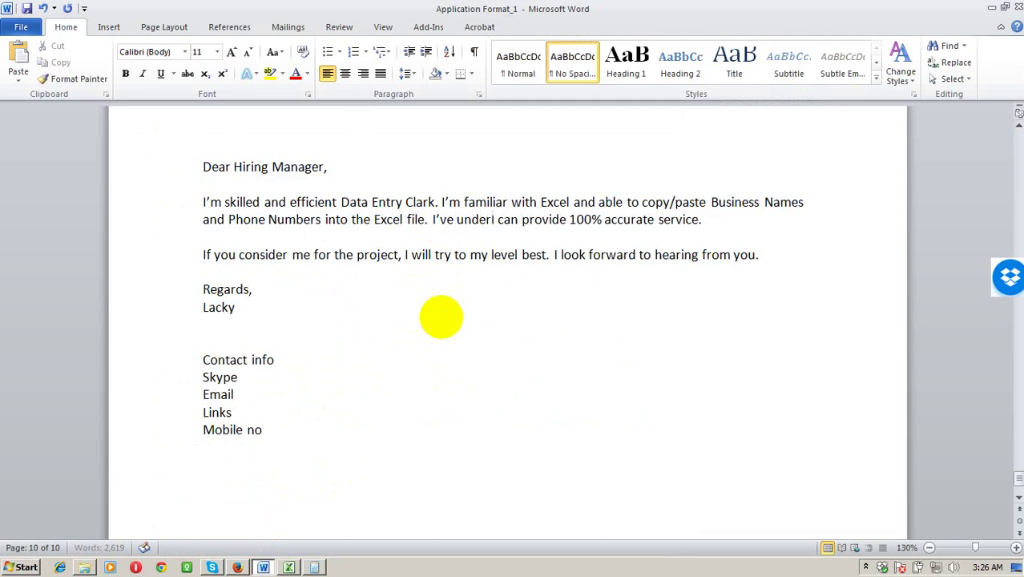
text(the )
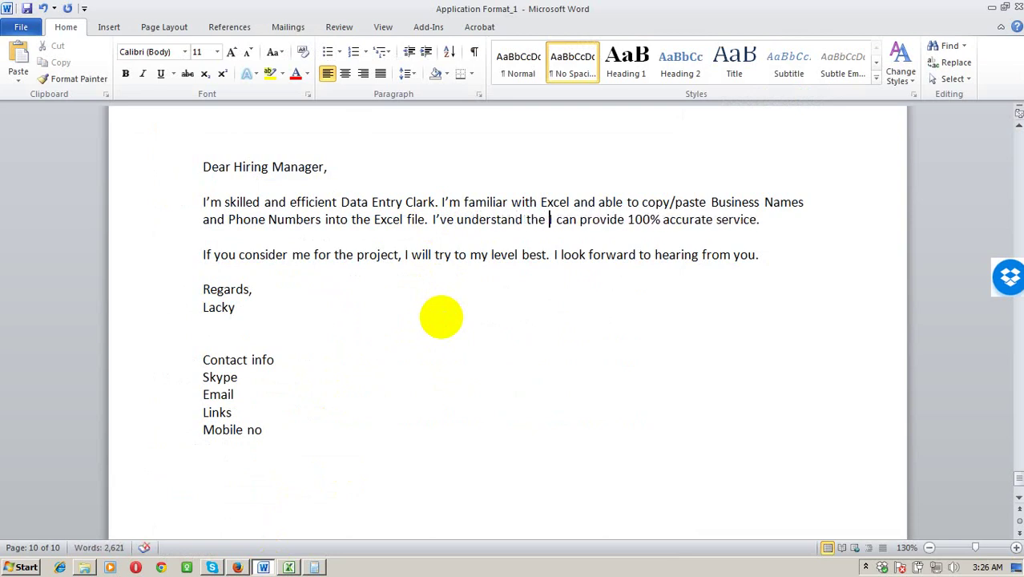
text(task)
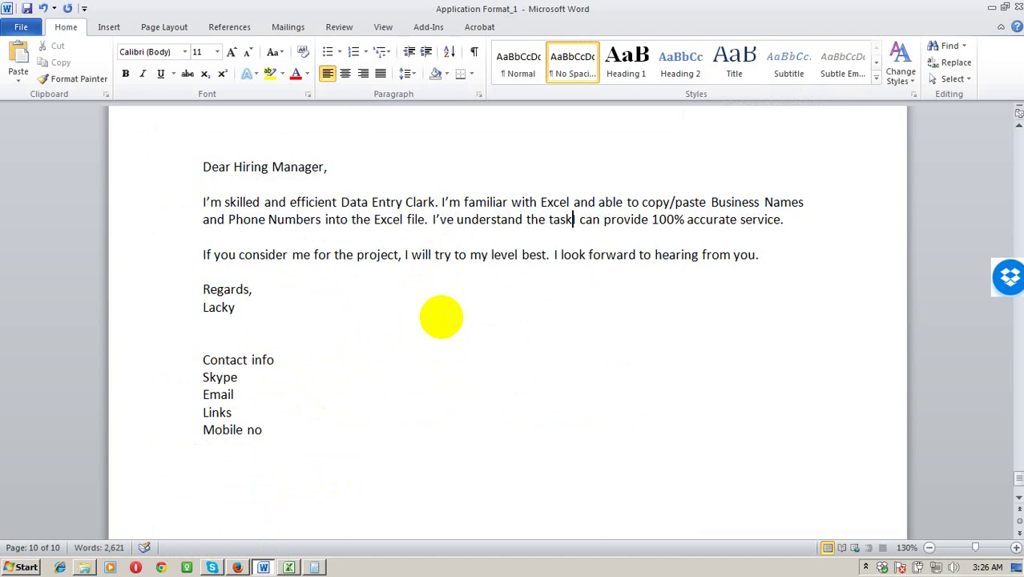
text( and I)
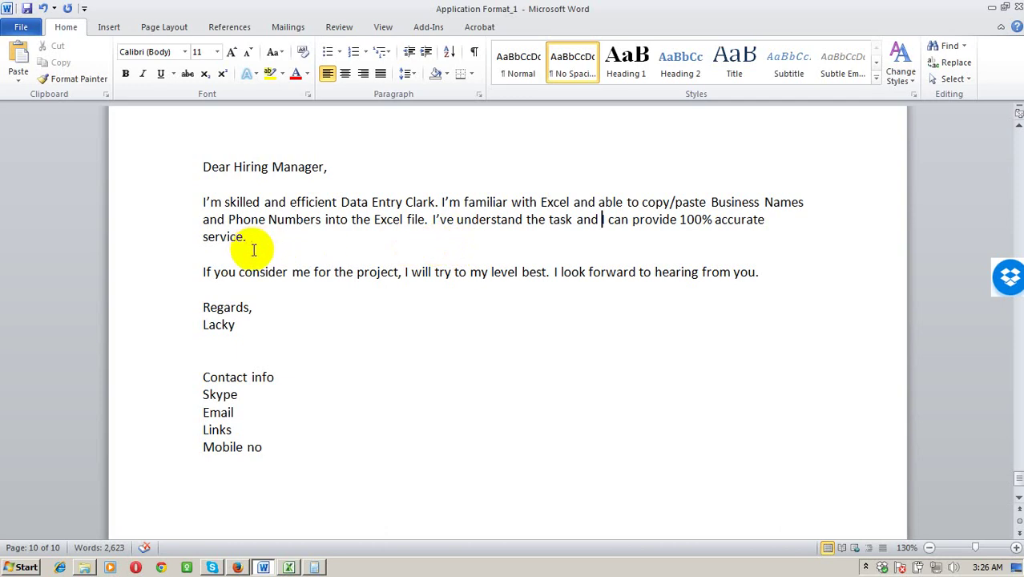
Step: Copy the cover letter in Word from "Dear Hiring Manager," through the signature name and switch to the Upwork job page in Firefox
drag(160, 167, 130, 336)
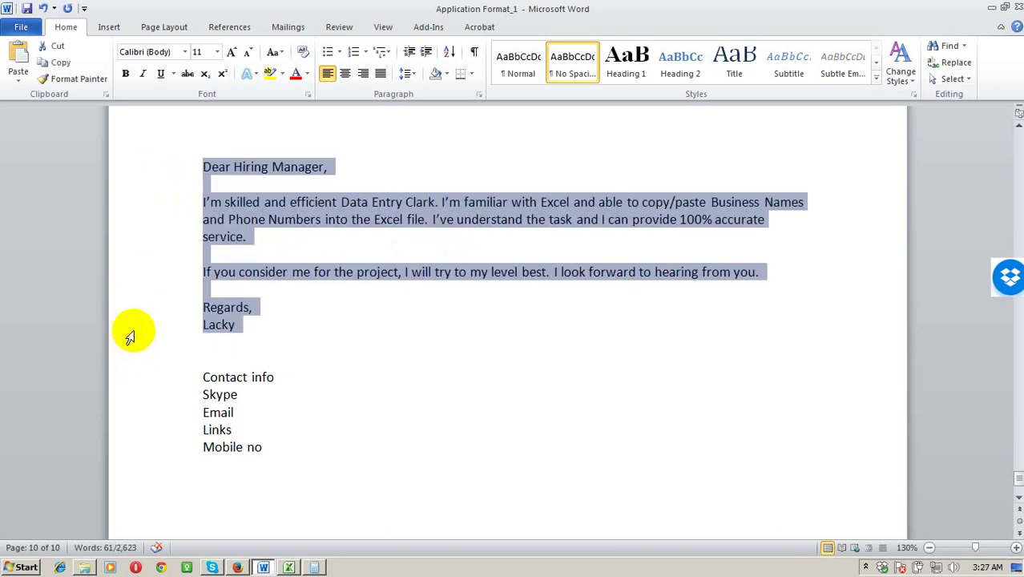
click(237, 568)
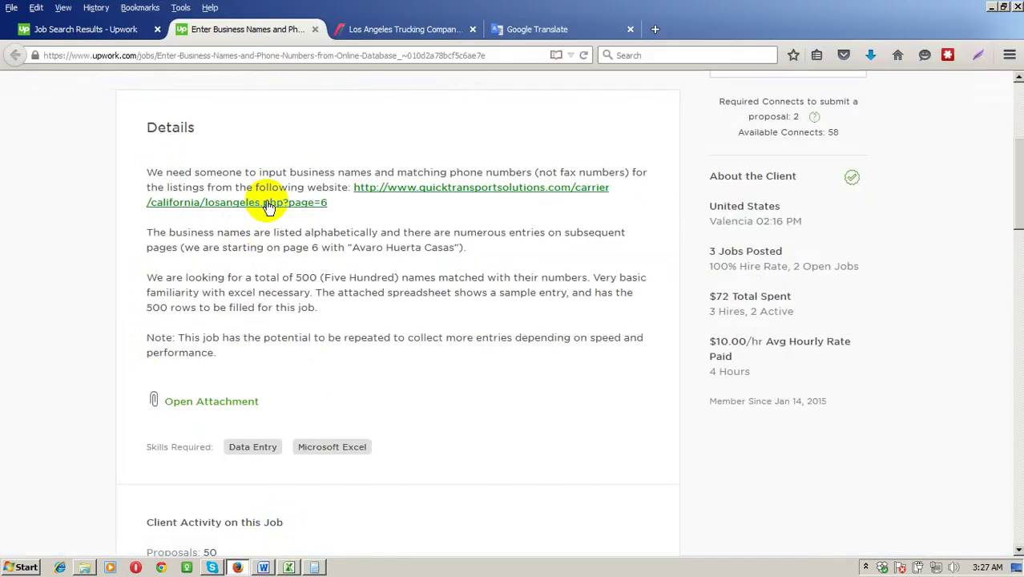
scroll(433, 276, down, 2)
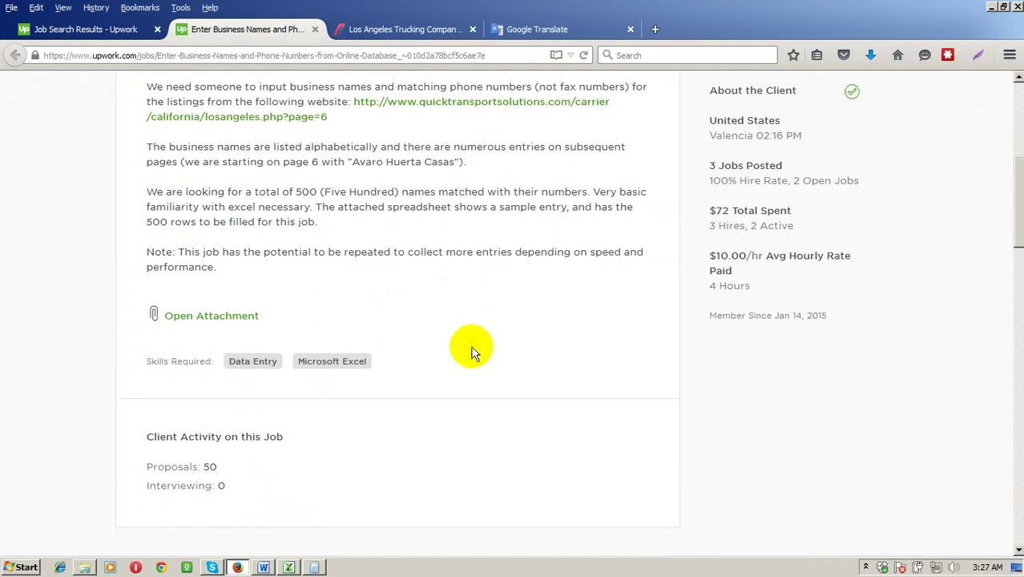
scroll(788, 286, up, 6)
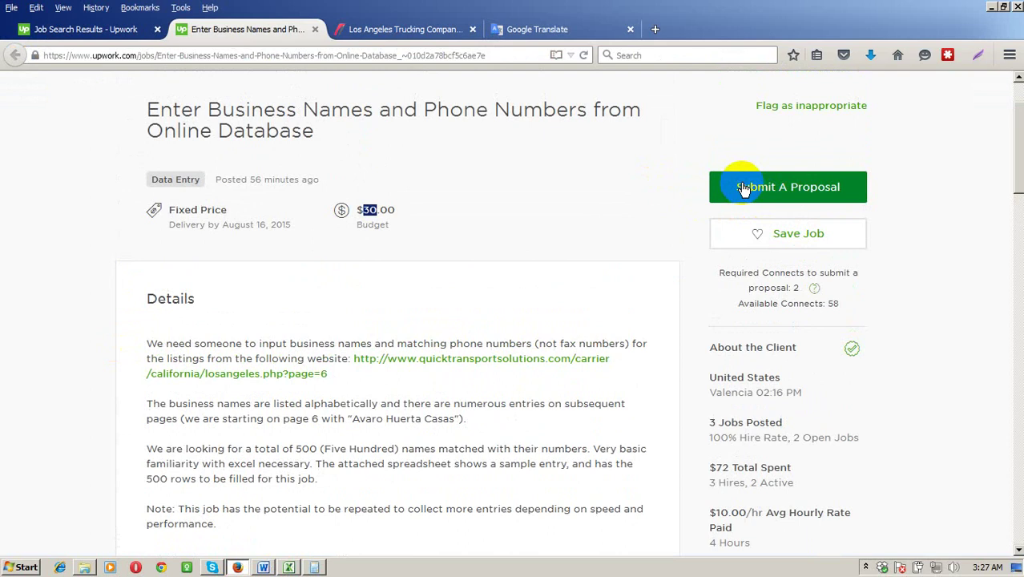
Step: Start a proposal for the business names and phone numbers job, and close the Los Angeles Trucking and Google Translate pages
click(743, 189)
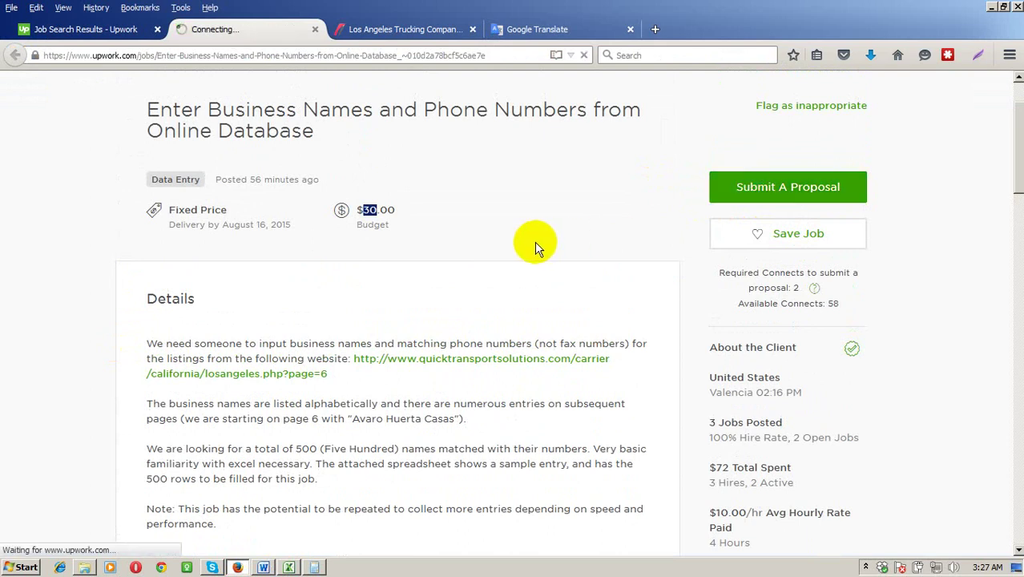
click(755, 202)
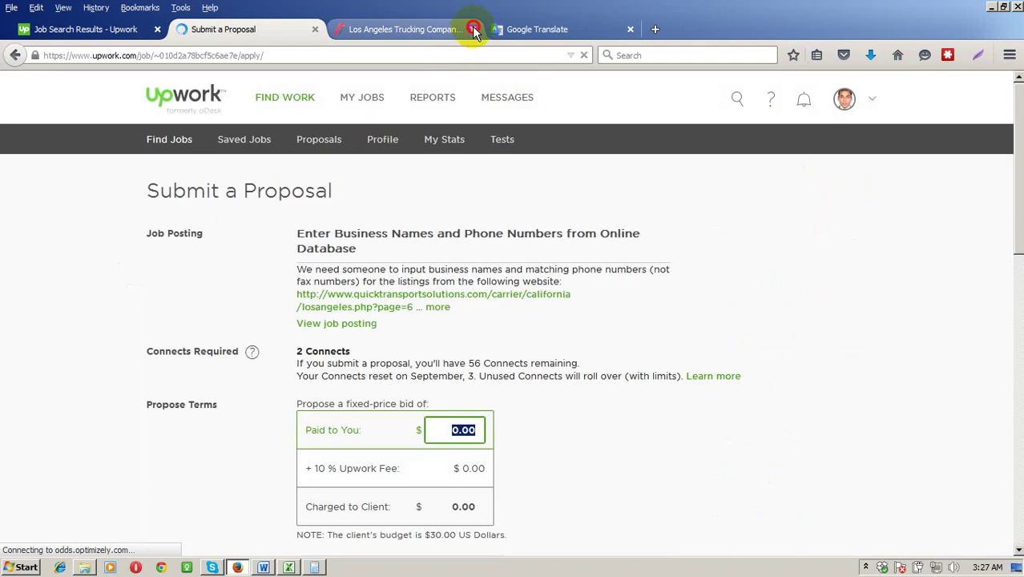
click(474, 29)
click(472, 29)
Step: Set the fixed-price bid's amount charged to the client to $30.00 and check the resulting bid terms
scroll(627, 265, down, 2)
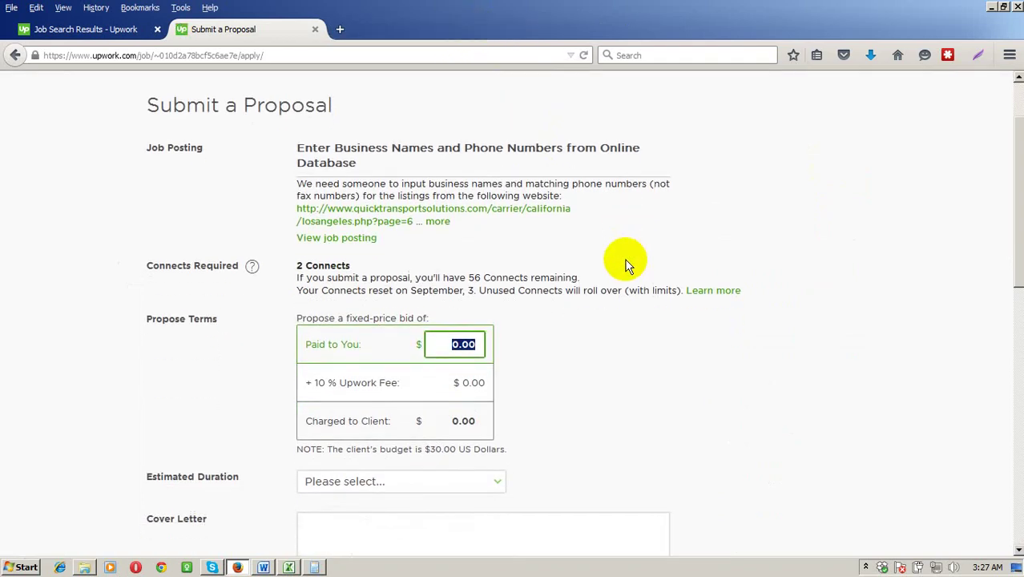
click(454, 422)
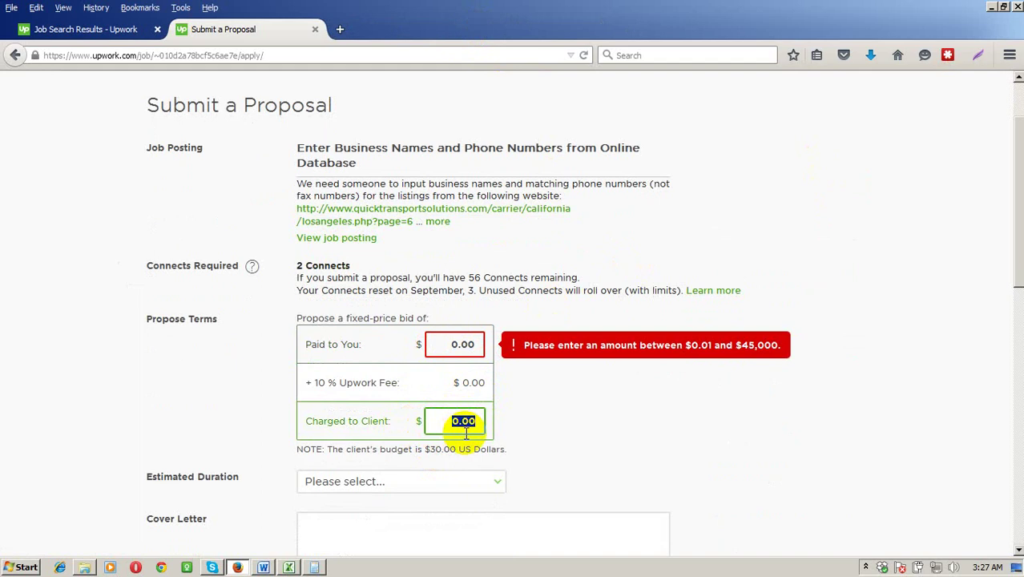
text(30)
click(589, 422)
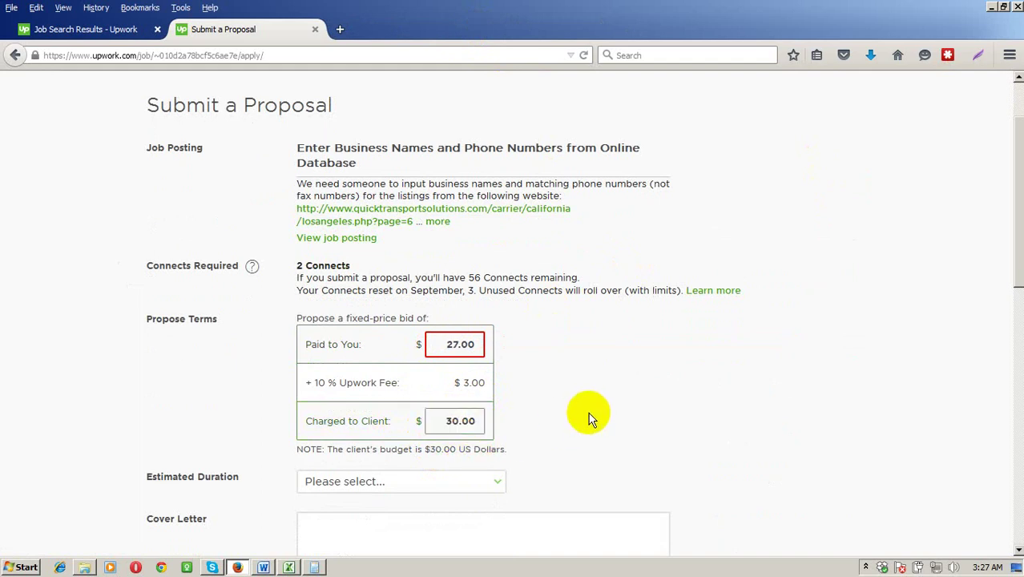
click(458, 344)
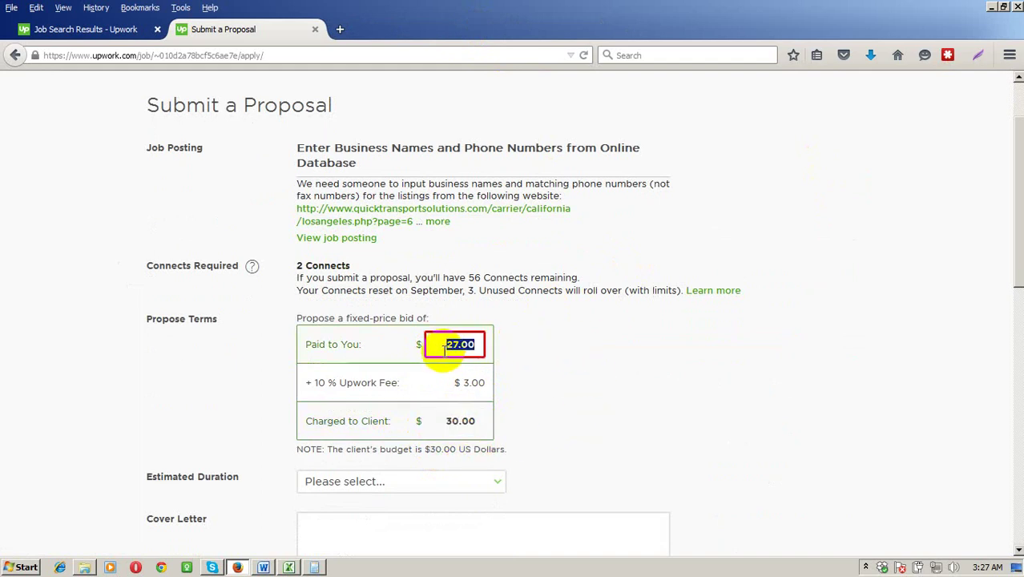
click(366, 371)
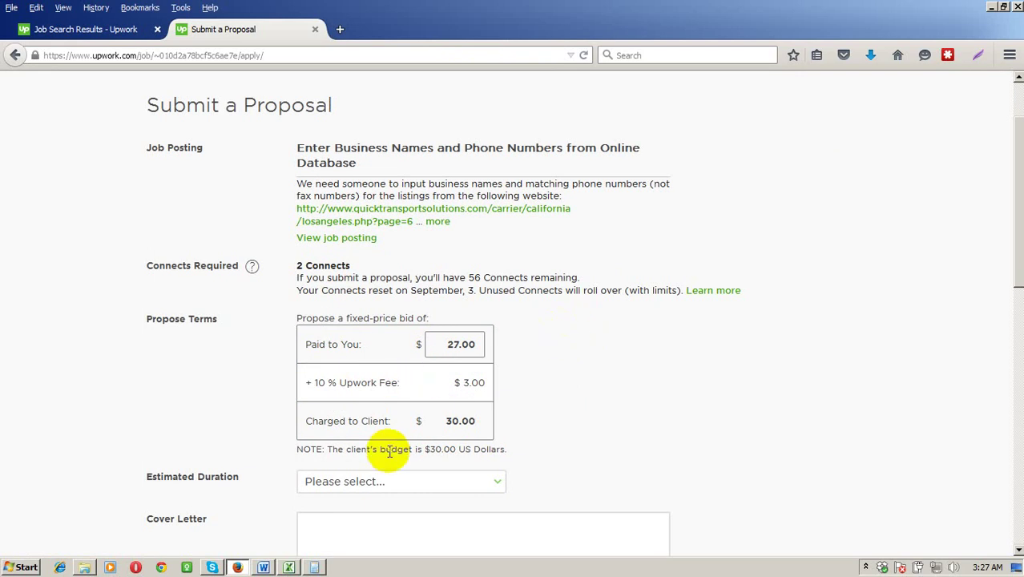
click(449, 424)
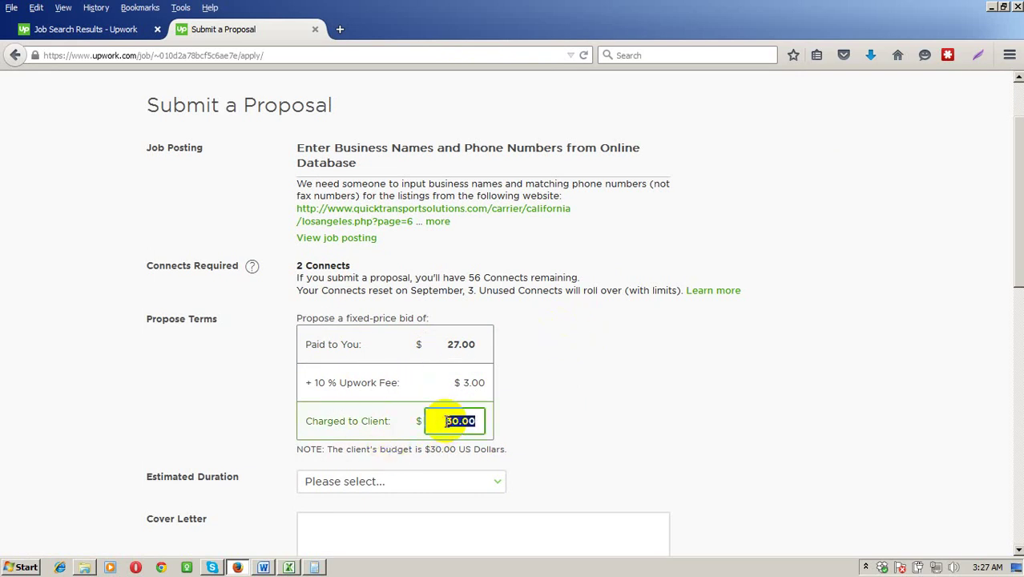
click(516, 344)
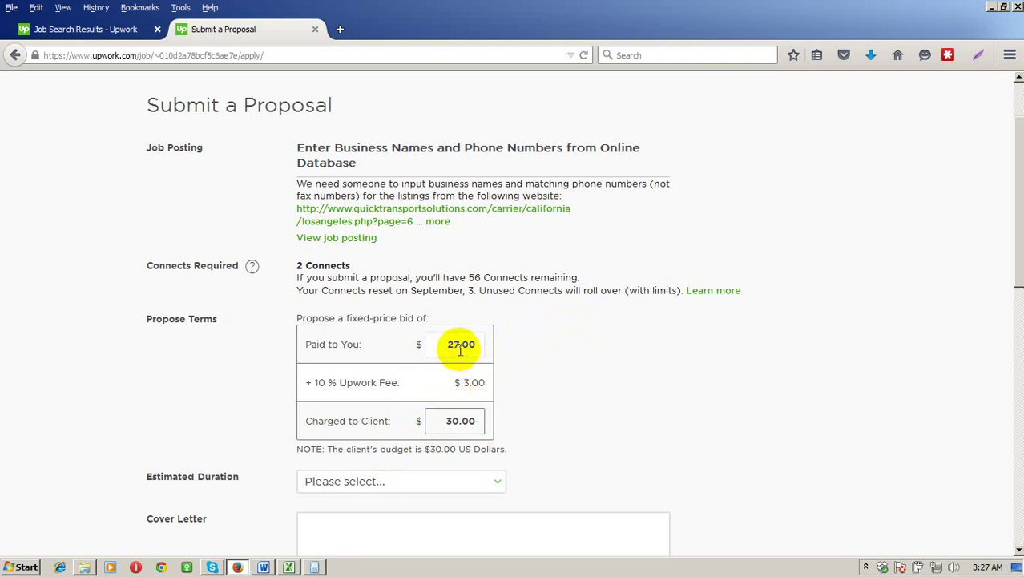
Step: Set the proposal's estimated duration to "Less than 1 week"
scroll(465, 357, down, 2)
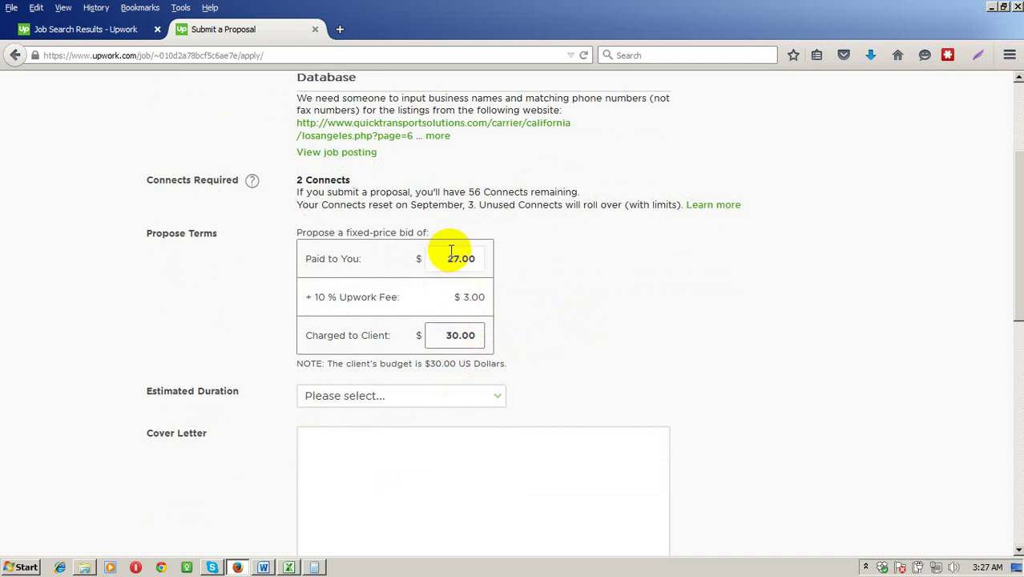
scroll(501, 277, down, 4)
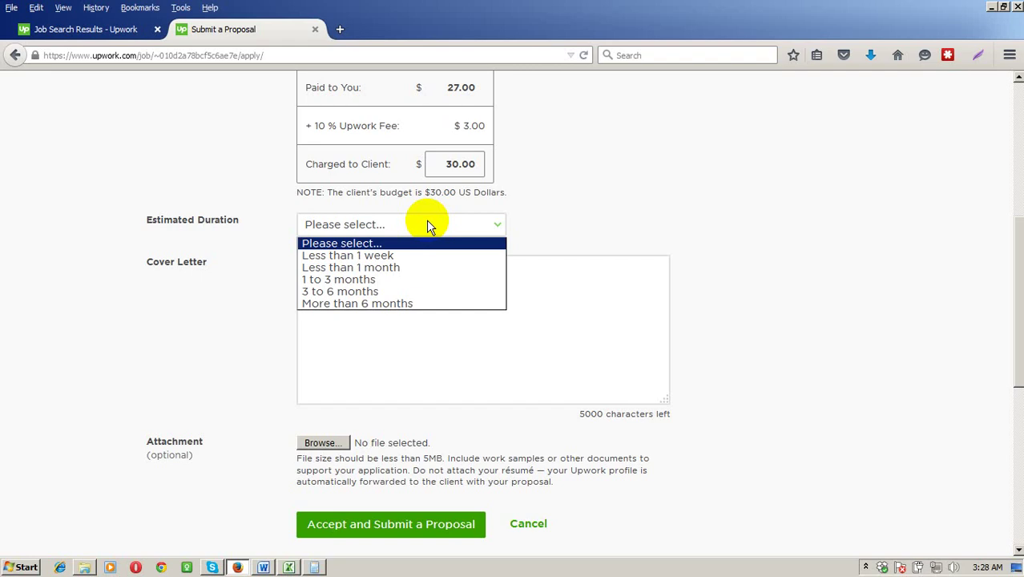
click(408, 257)
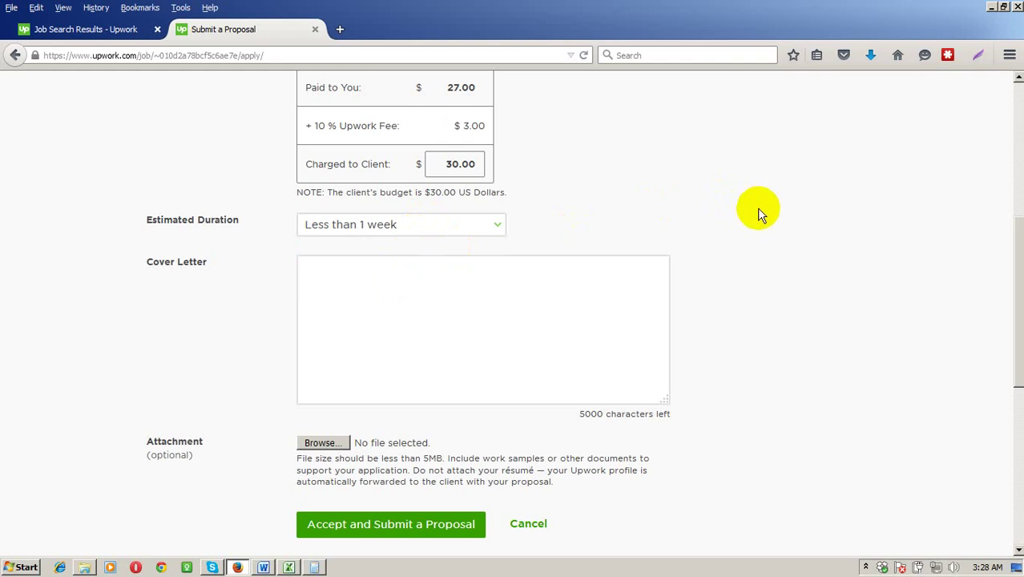
Step: Paste the copied letter into the proposal's Cover Letter field and remove the extra line after the signature
click(370, 286)
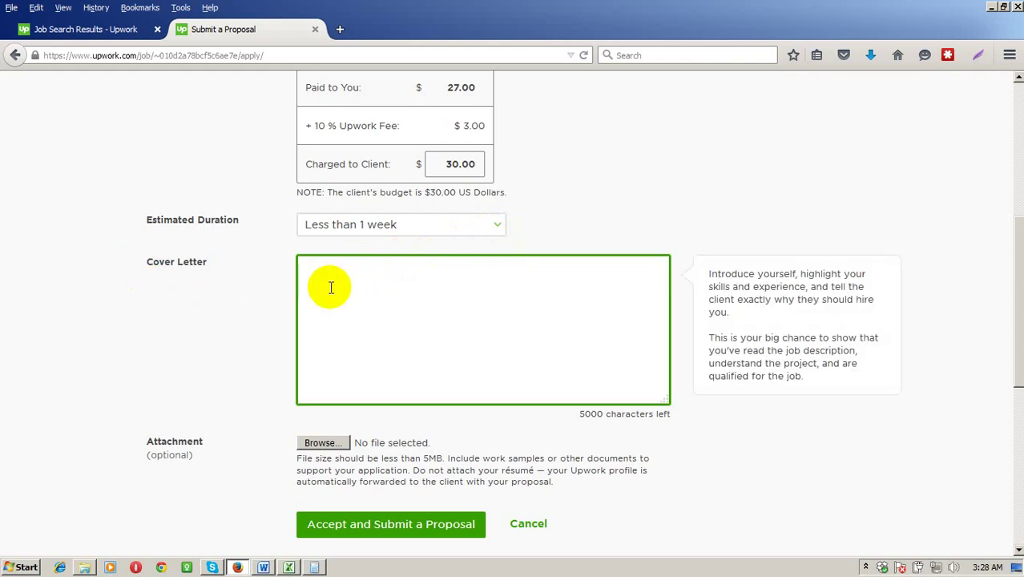
text(Dear Hiring Manager,  I'm skilled and efficient Data Entry Clark. I'm familiar with Excel and able to copy/paste Business Names and Phone Numbers into the Excel file. I've understand the task and I can provide 100% accurate service.  If you consider me for the project, I will try to my level best. I look forward to hearing from you.  Regards, Lacky)
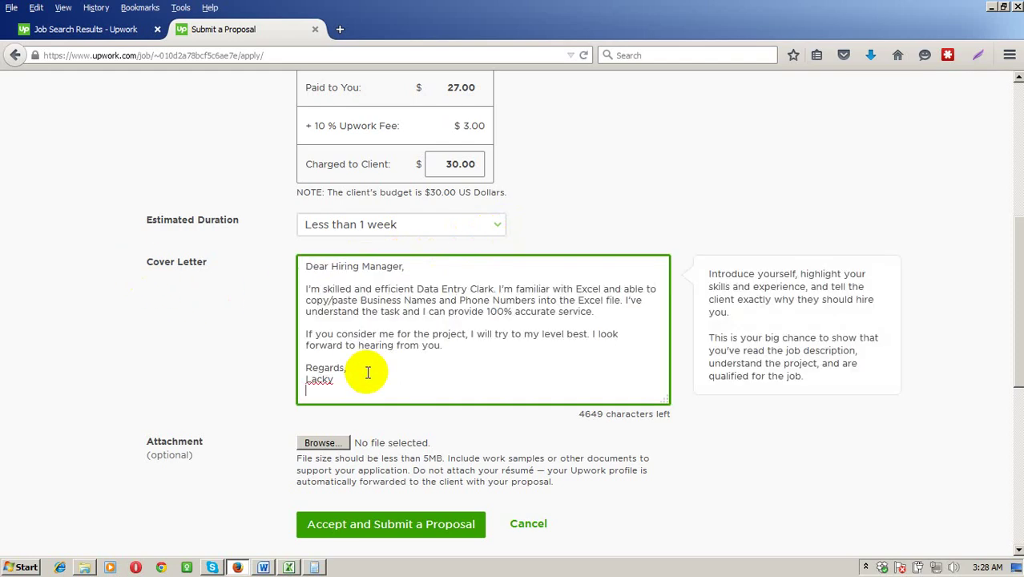
key(BackSpace)
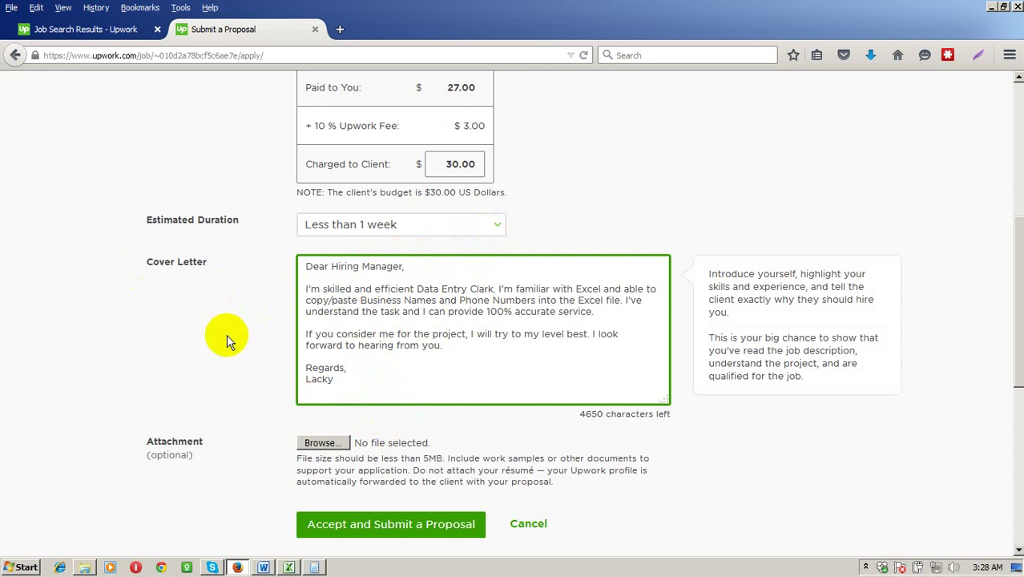
Step: Review the whole proposal form, including connects required, bid terms, estimated duration, cover letter and attachment option
scroll(224, 341, down, 1)
scroll(224, 341, down, 2)
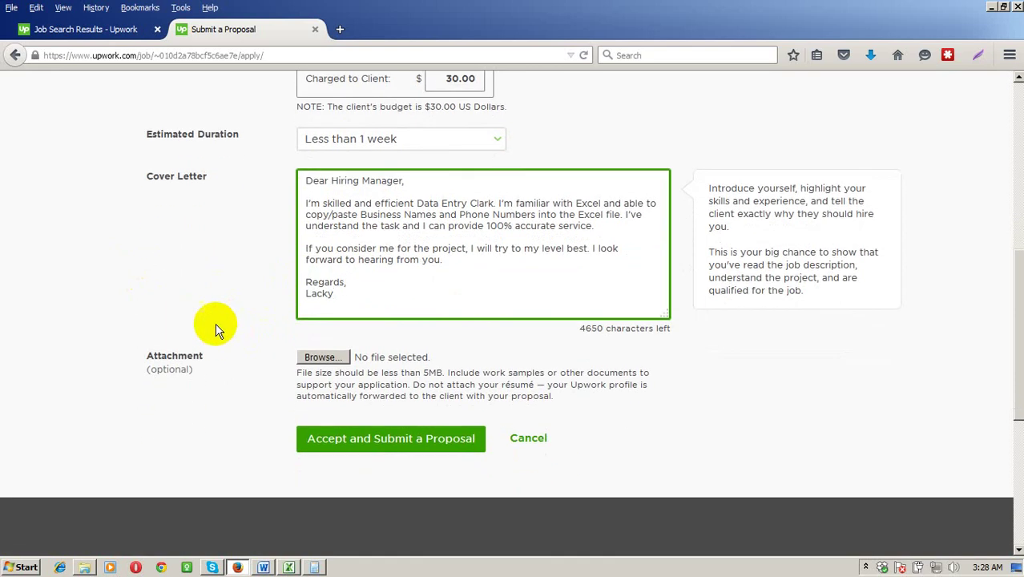
click(404, 184)
scroll(942, 304, up, 10)
scroll(922, 314, down, 12)
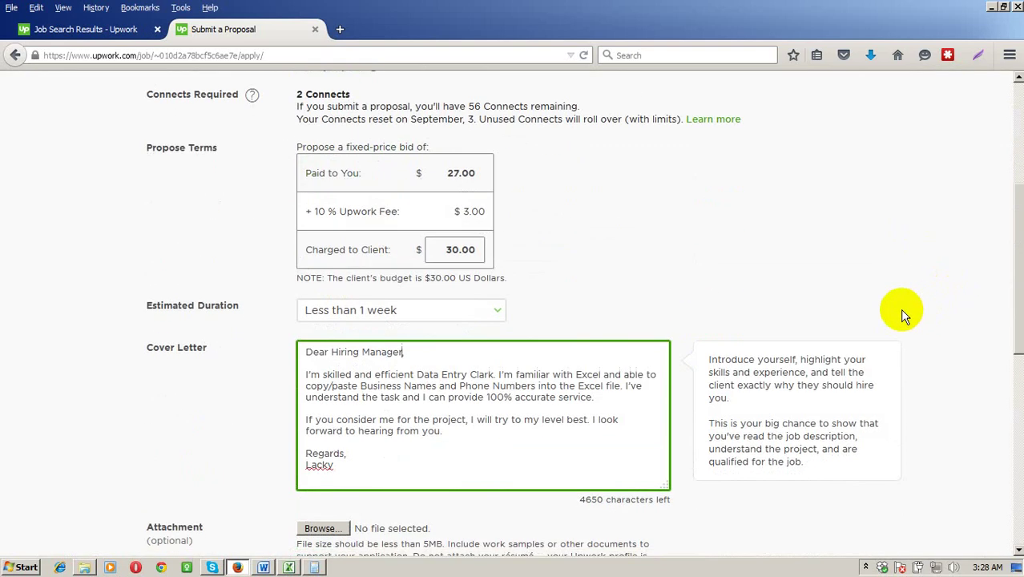
click(313, 365)
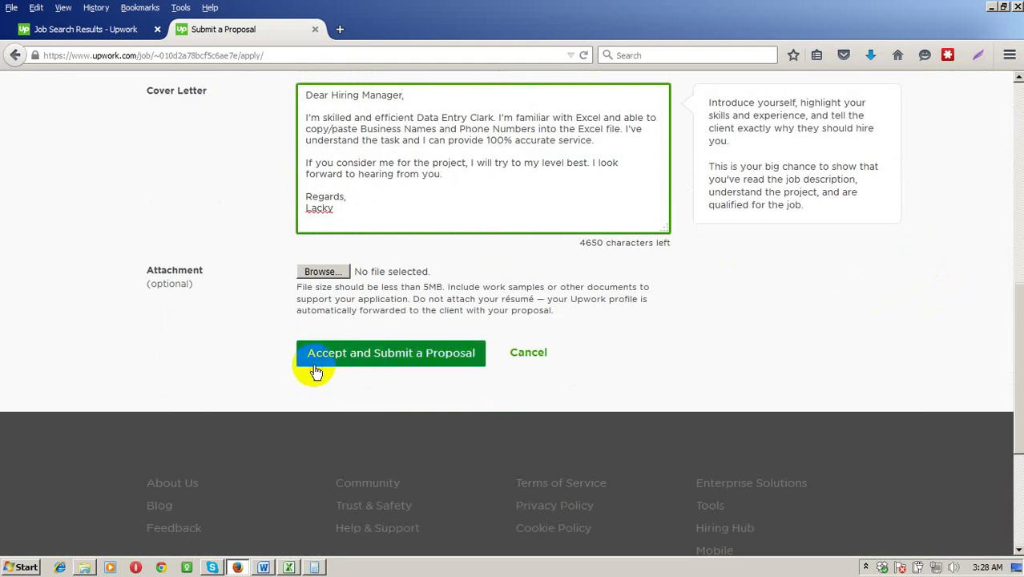
scroll(348, 380, up, 2)
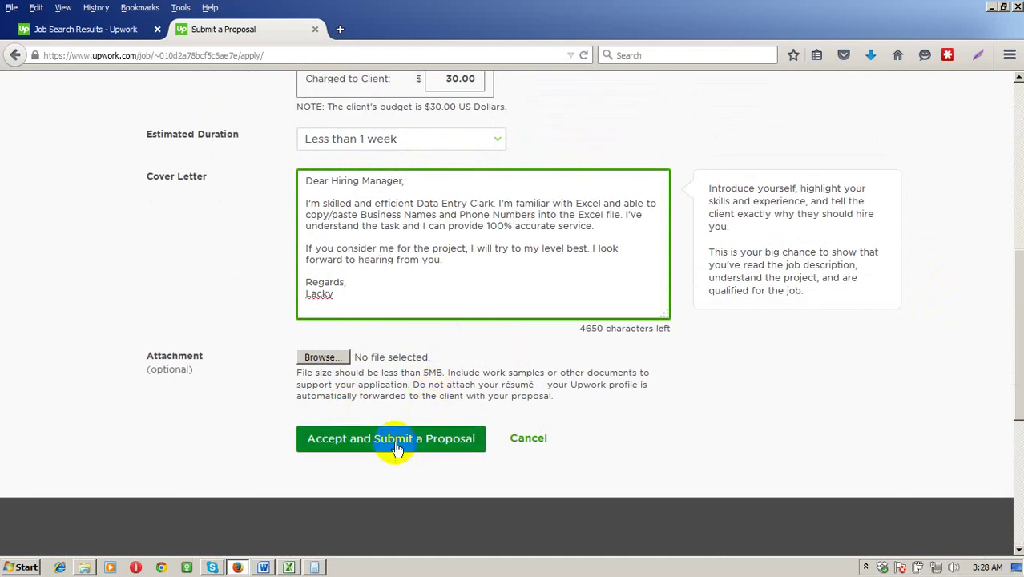
scroll(943, 343, up, 6)
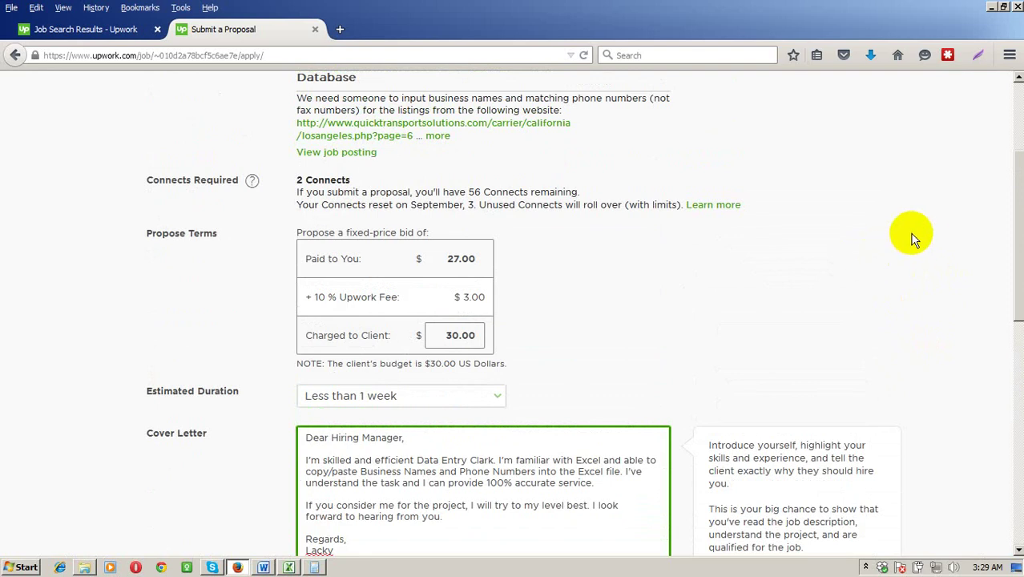
scroll(917, 239, up, 4)
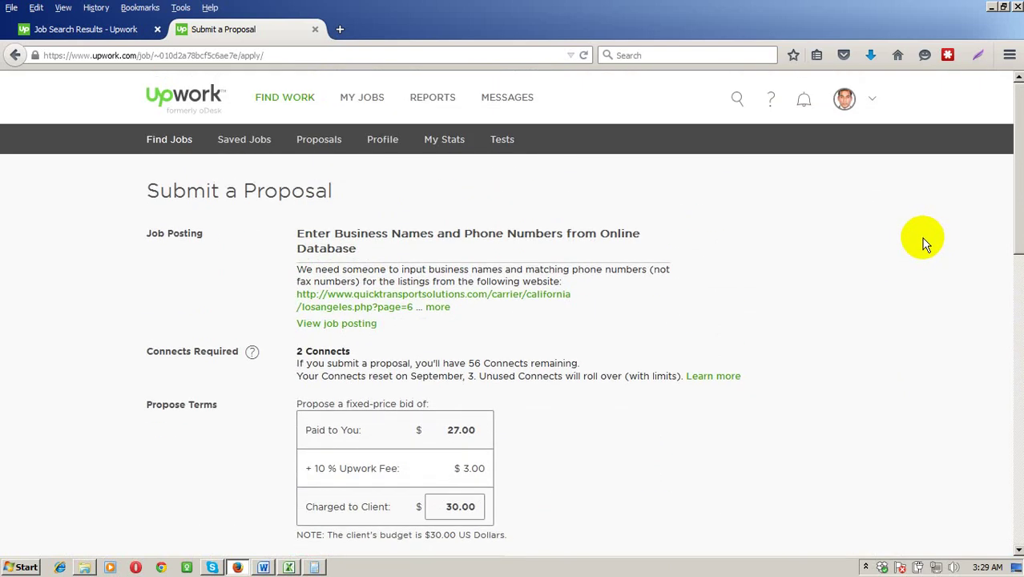
scroll(922, 238, down, 4)
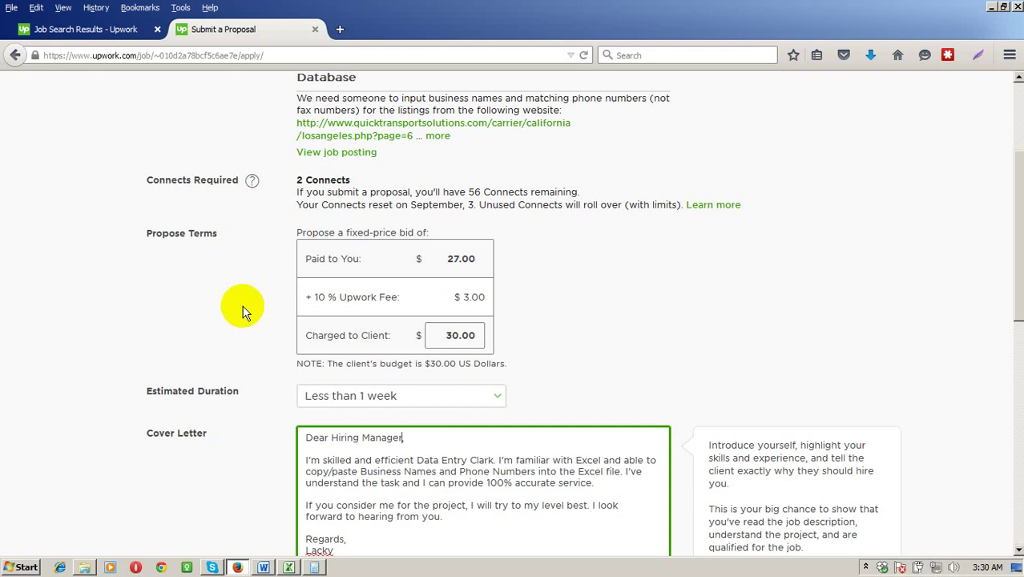
scroll(245, 311, down, 5)
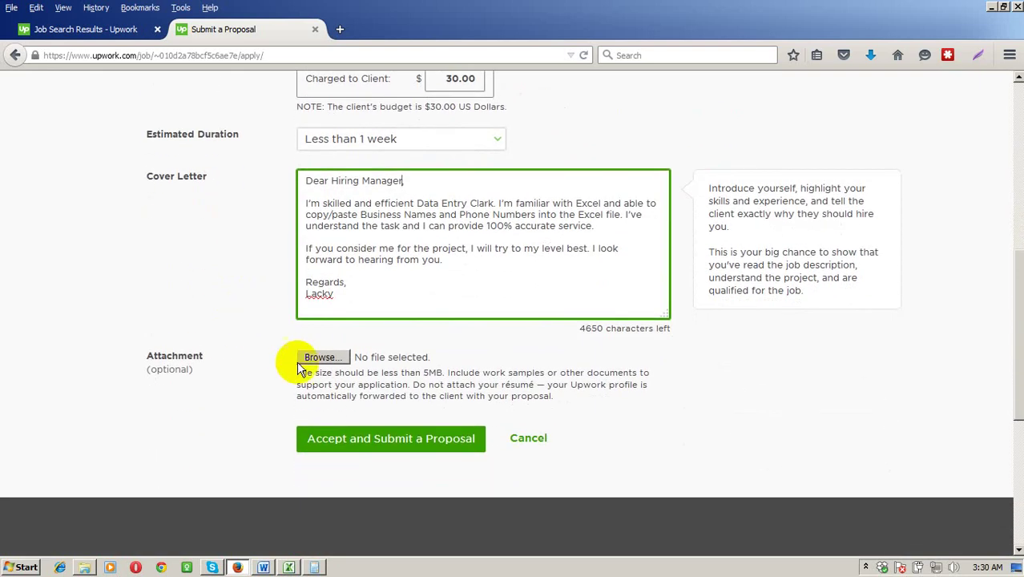
Step: Accept and submit the proposal, and read the fixed-price notice about escrow protection, payment release and mediation of disputes
click(392, 443)
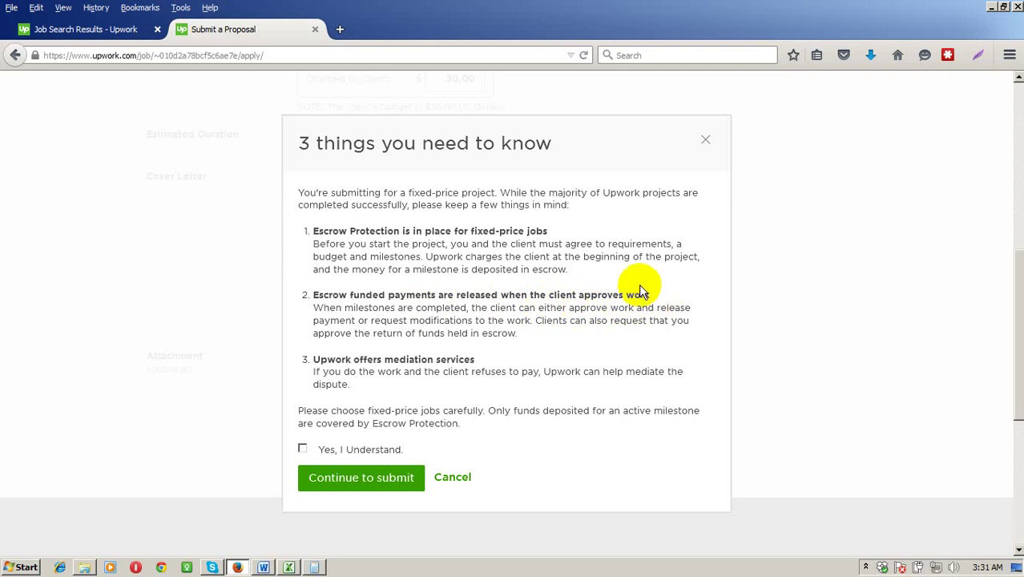
scroll(641, 293, down, 2)
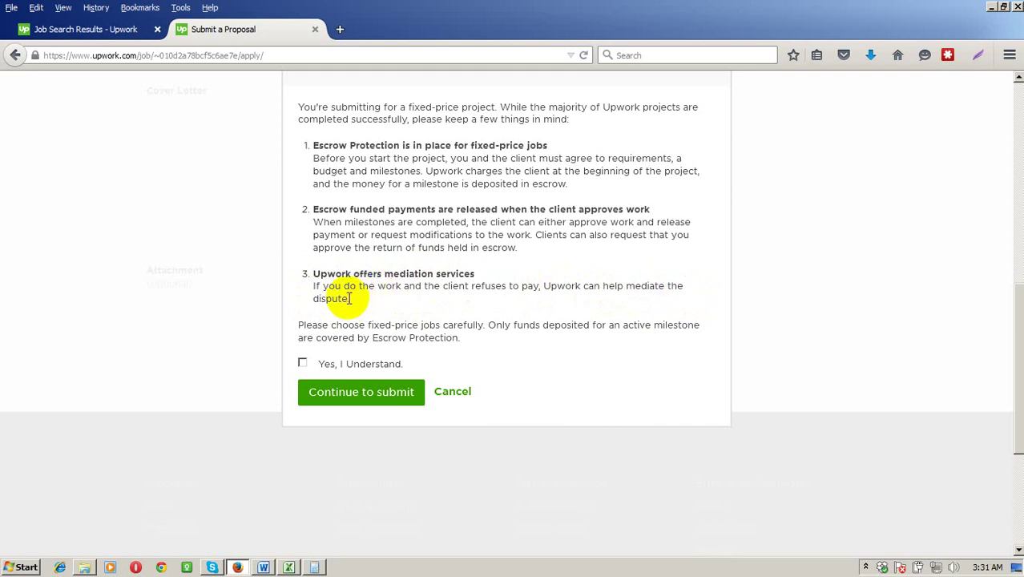
mouse_move(315, 286)
mouse_down()
mouse_move(348, 299)
mouse_move(311, 286)
mouse_up()
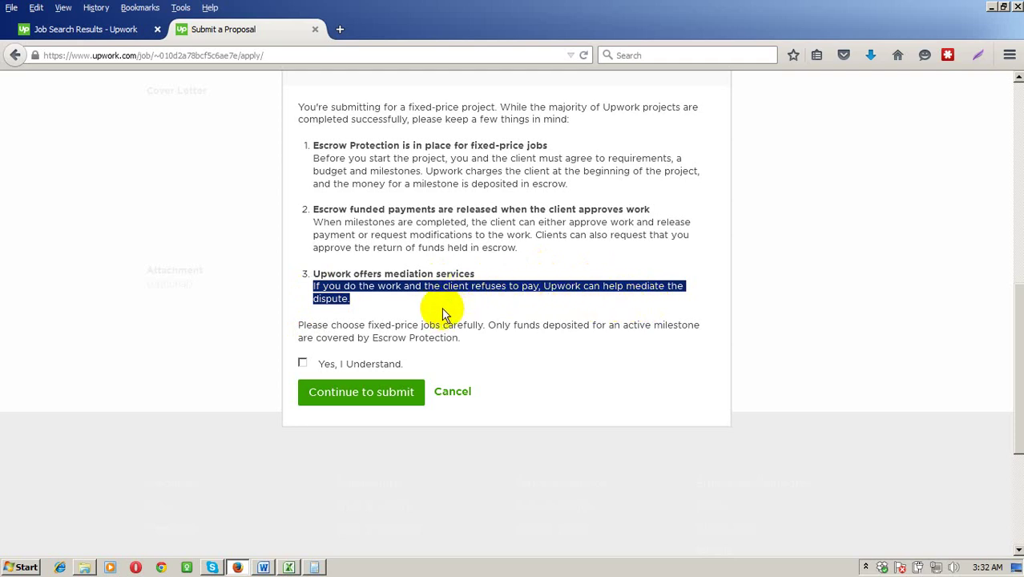
double_click(337, 300)
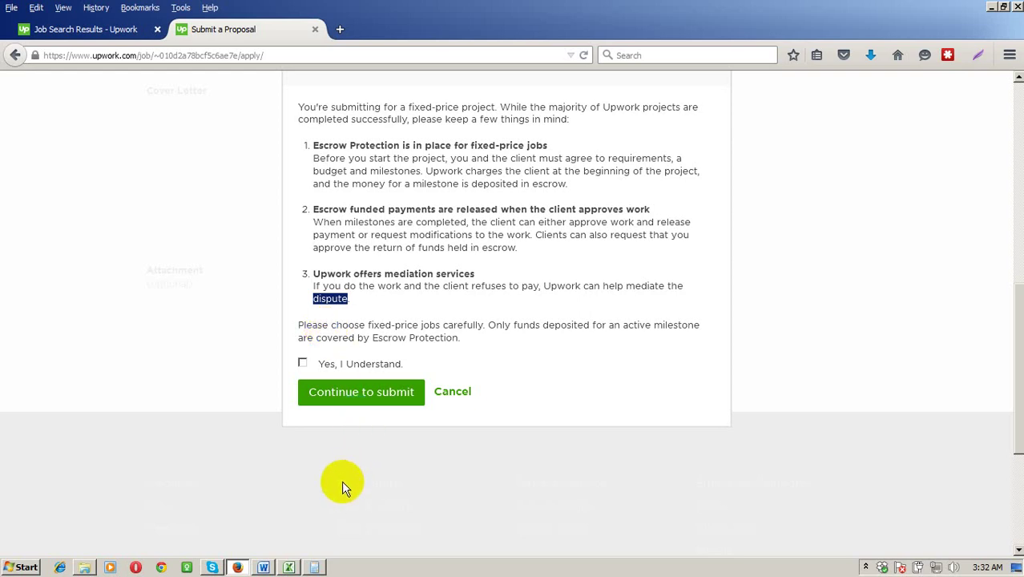
Step: Acknowledge the fixed-price notice with "Yes, I Understand." and continue to submit the proposal
click(302, 364)
click(351, 408)
scroll(356, 414, up, 2)
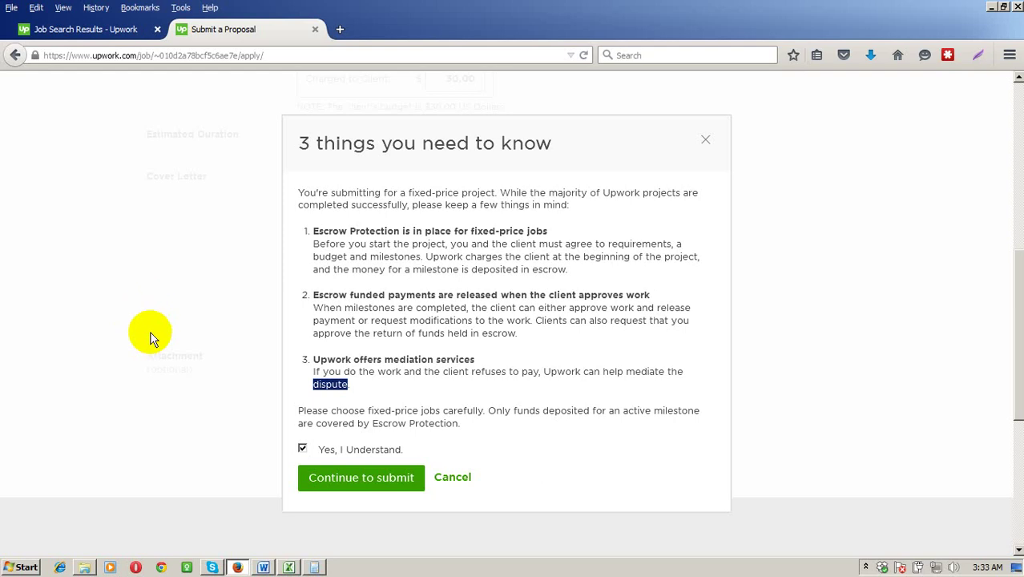
click(374, 484)
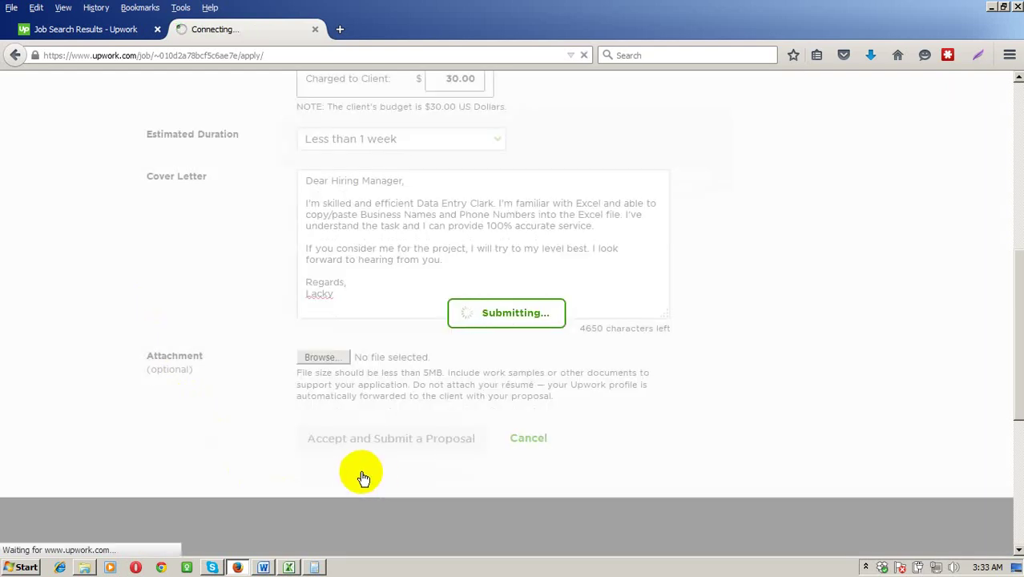